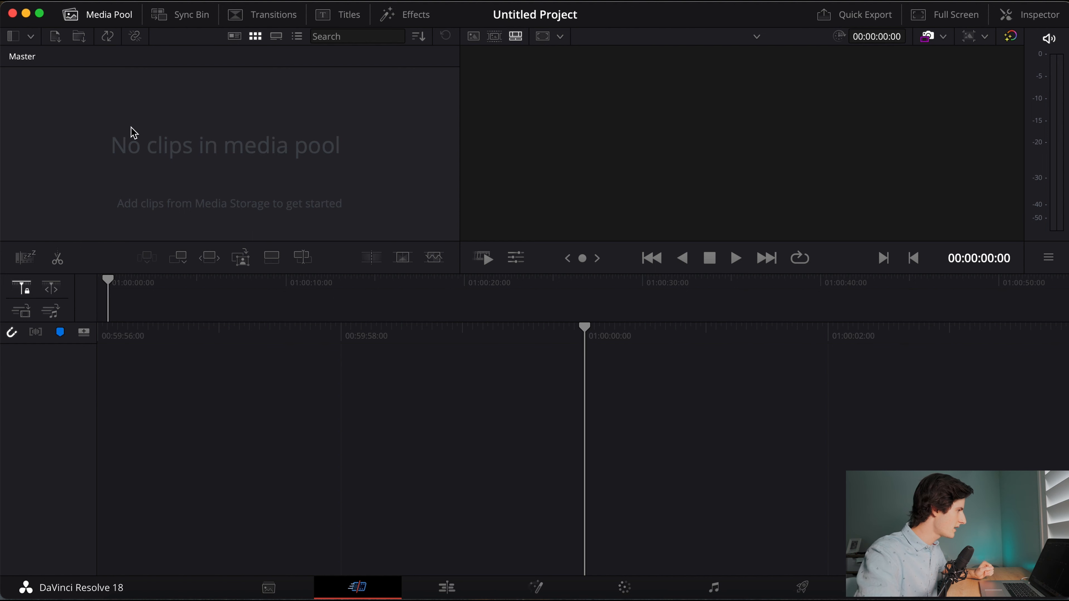
Create a bin named Video in the Master bin of the media pool and open it.
right_click(127, 142)
click(162, 182)
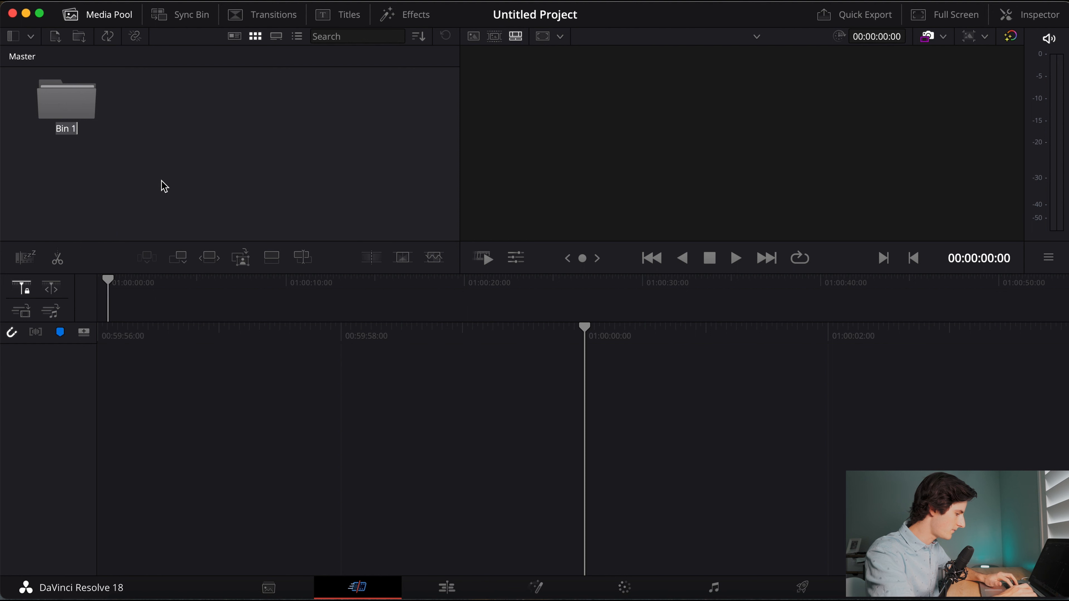
text(Video)
key(Return)
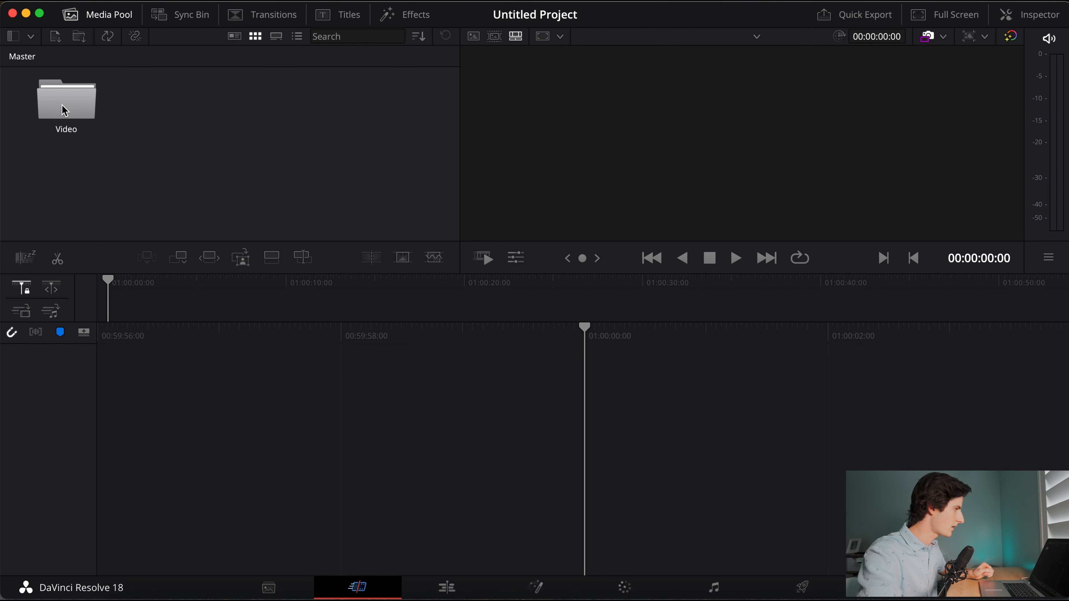
double_click(71, 108)
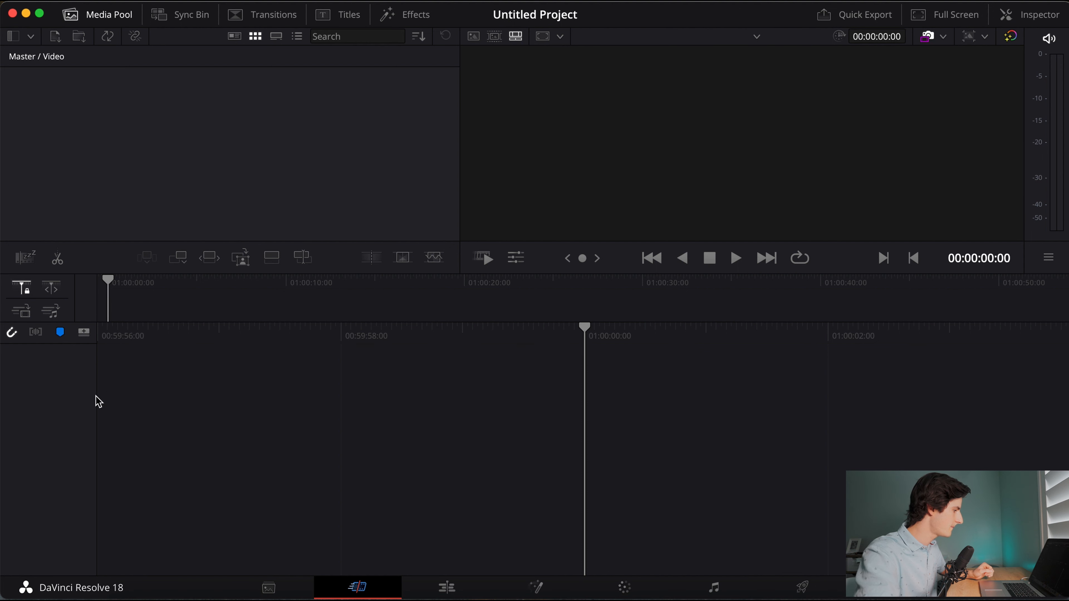
Import all the clips from the Practice-Footage folder into the Video bin, keeping the project frame rate.
click(120, 590)
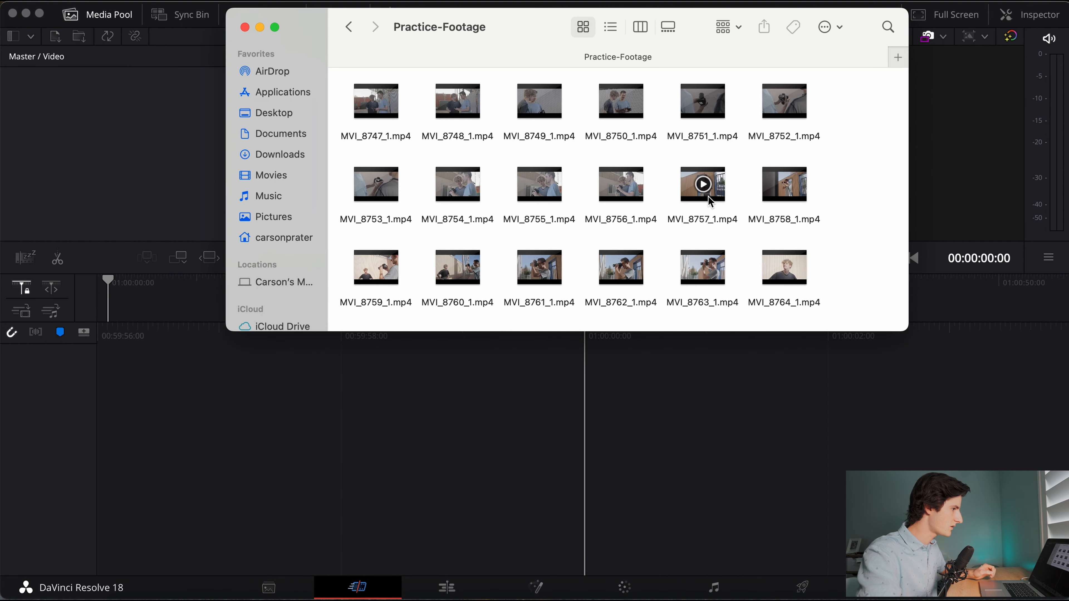
click(693, 202)
key(super+a)
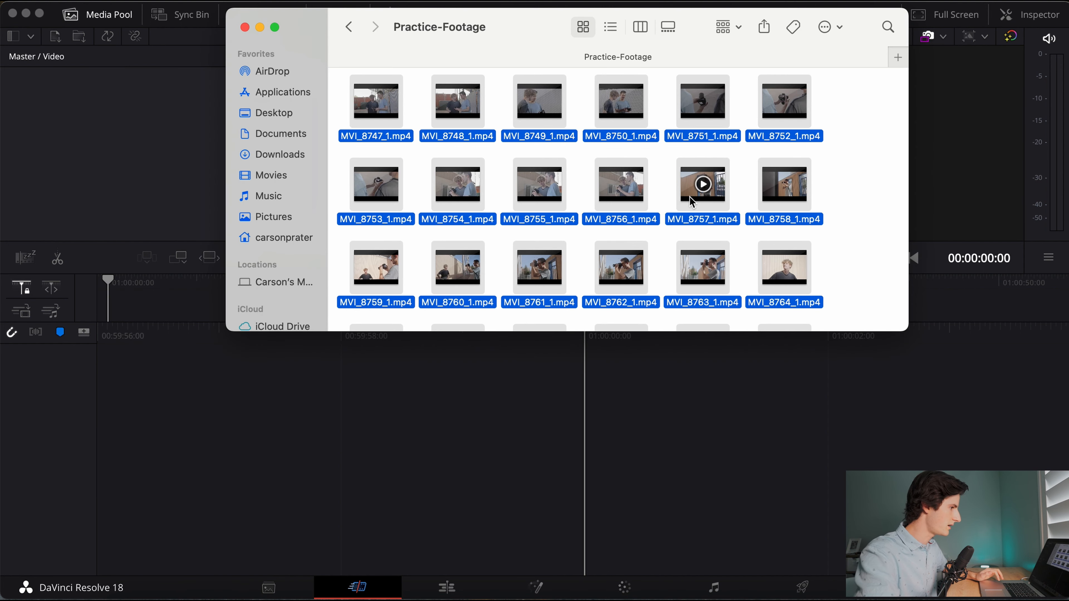
drag(694, 201, 167, 186)
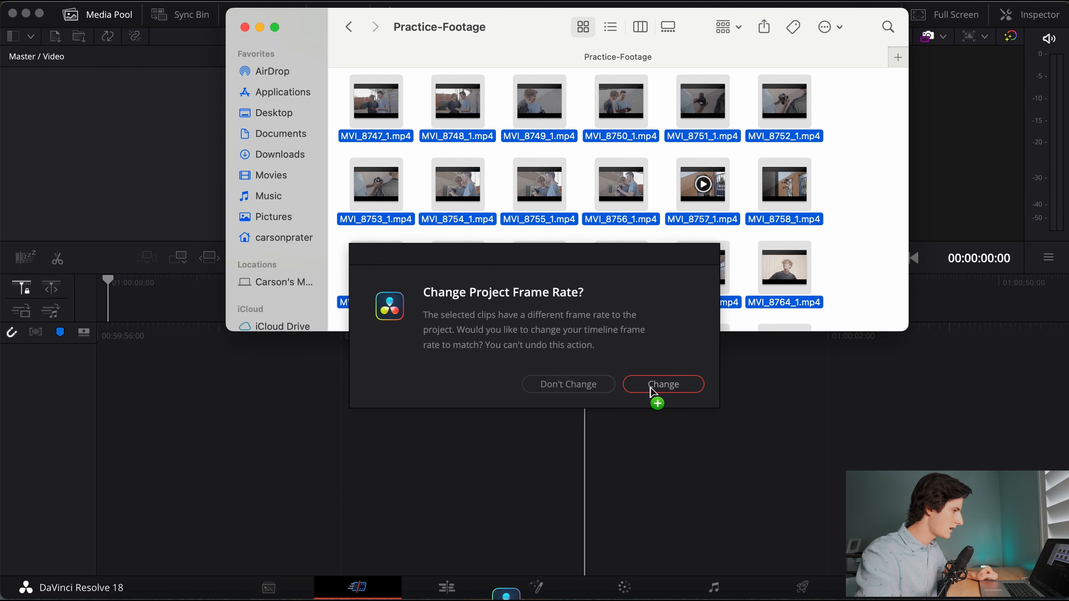
click(573, 385)
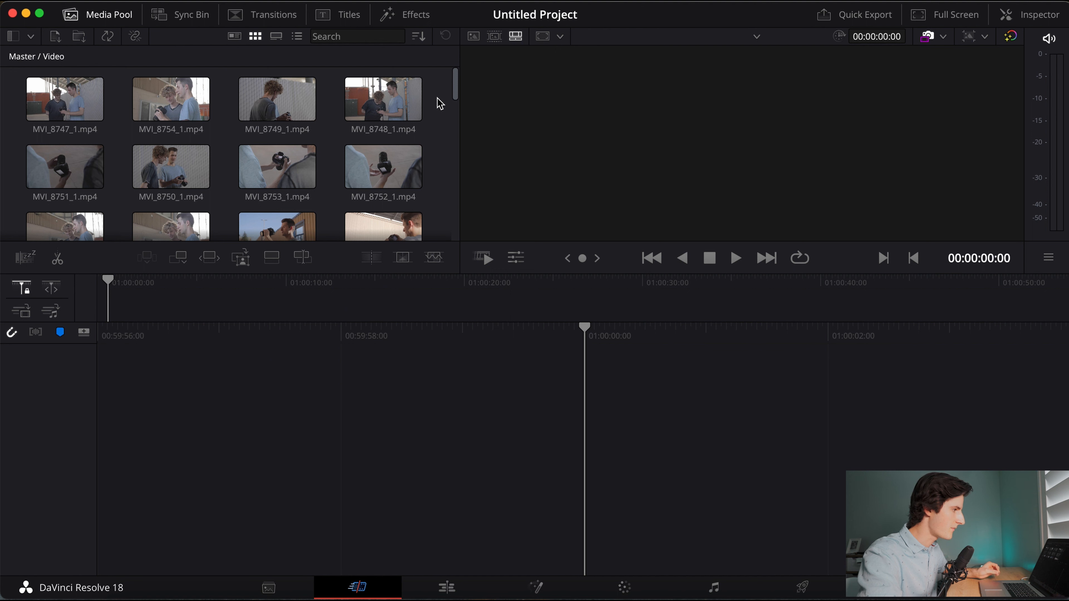
Look through the imported clips in the Video bin and check the Master bin's contents.
click(374, 102)
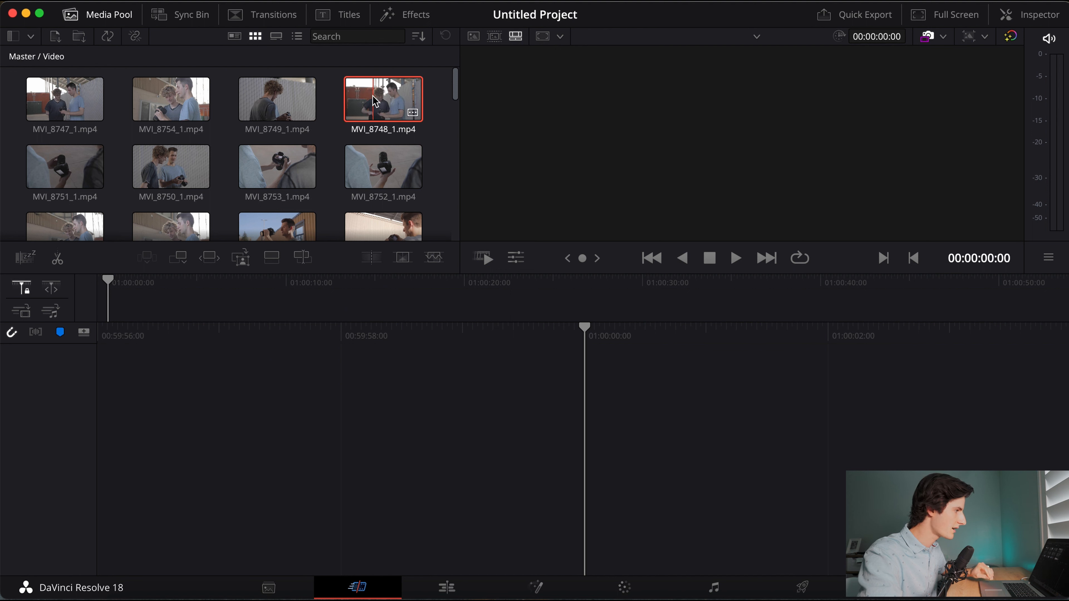
click(446, 106)
scroll(440, 112, down, 10)
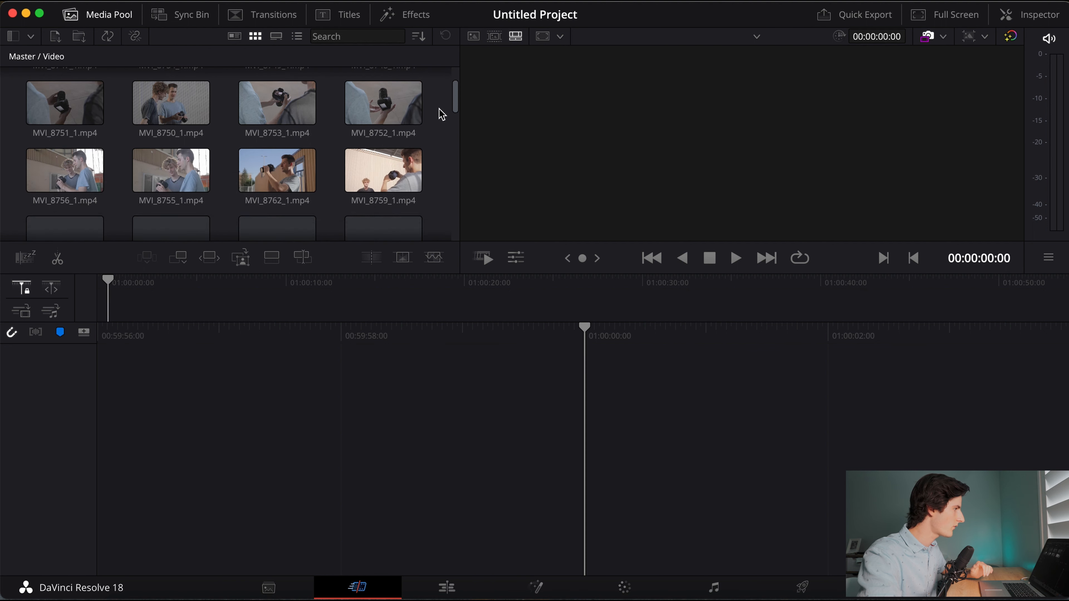
scroll(440, 112, down, 5)
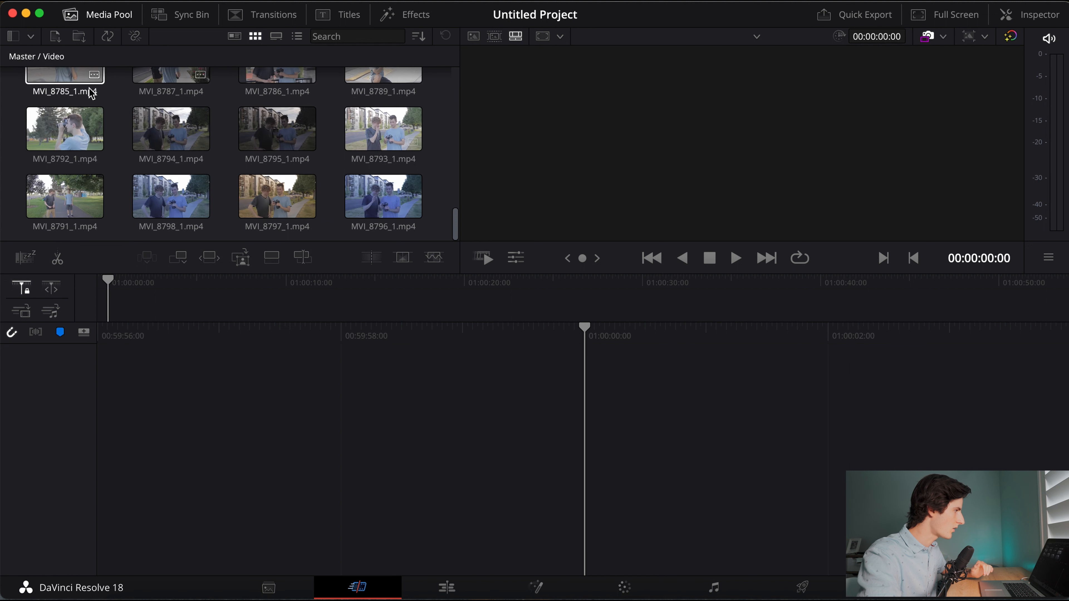
click(29, 59)
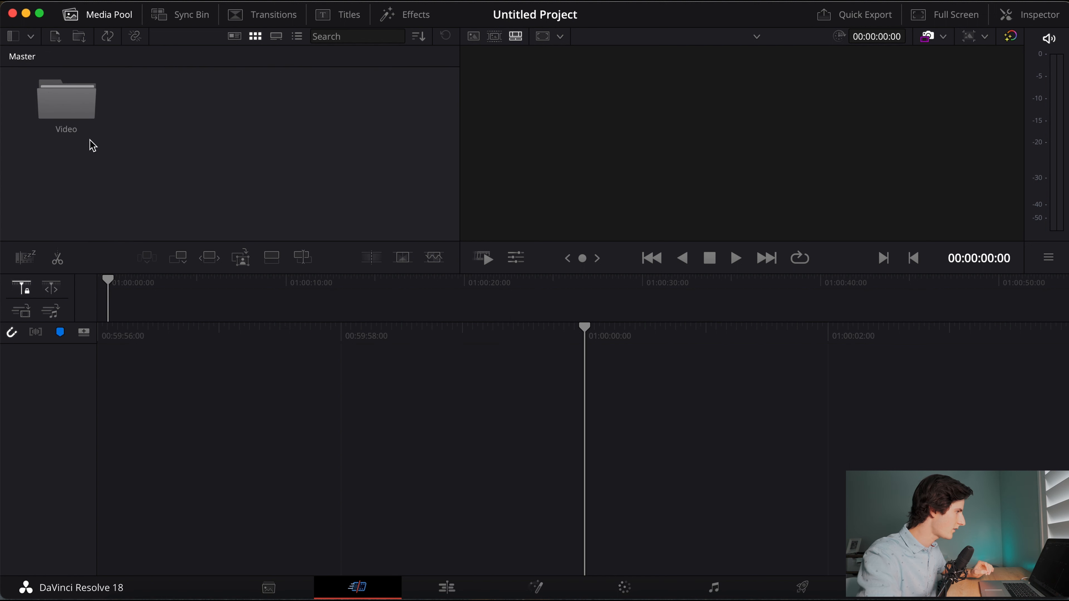
right_click(147, 114)
click(273, 108)
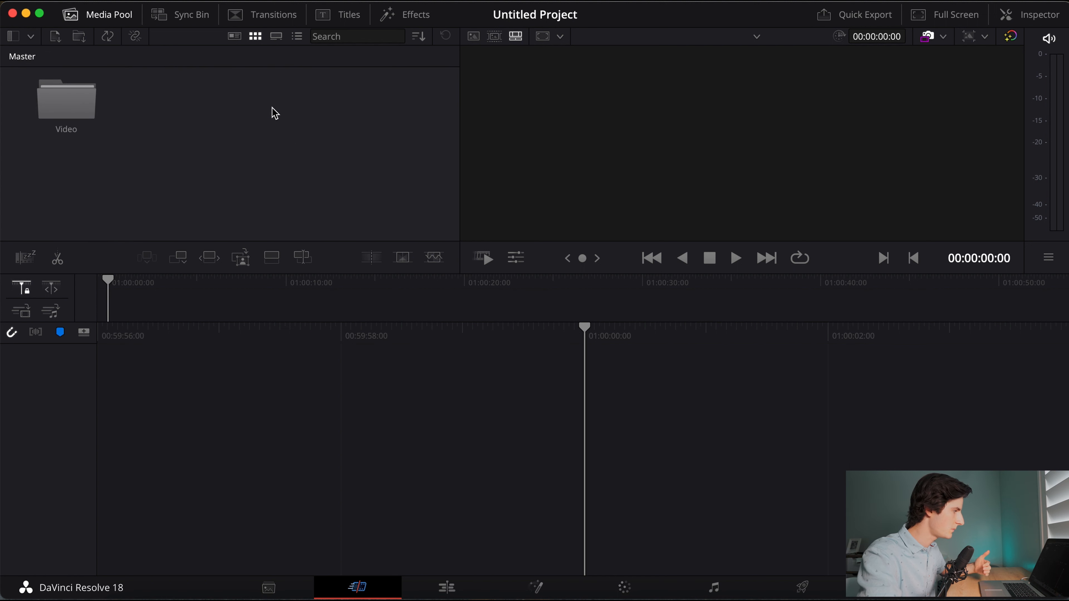
double_click(70, 110)
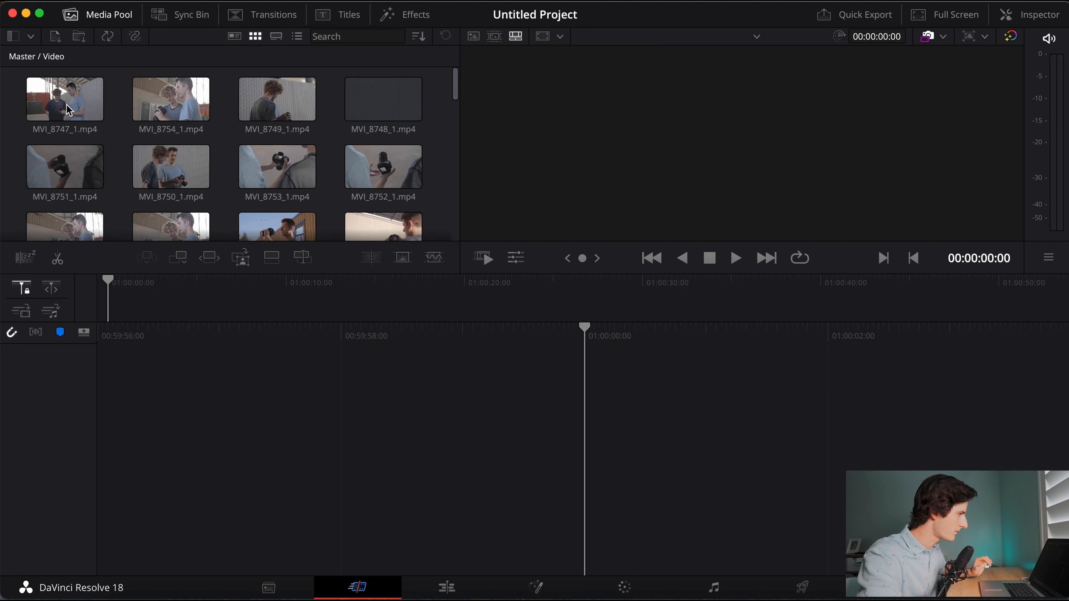
On the Edit page, place MVI_8763_1.mp4, MVI_8792_1.mp4 and MVI_8798_1.mp4 one after another on a new timeline.
click(446, 589)
mouse_move(317, 131)
mouse_down()
mouse_move(324, 161)
mouse_move(322, 151)
mouse_up()
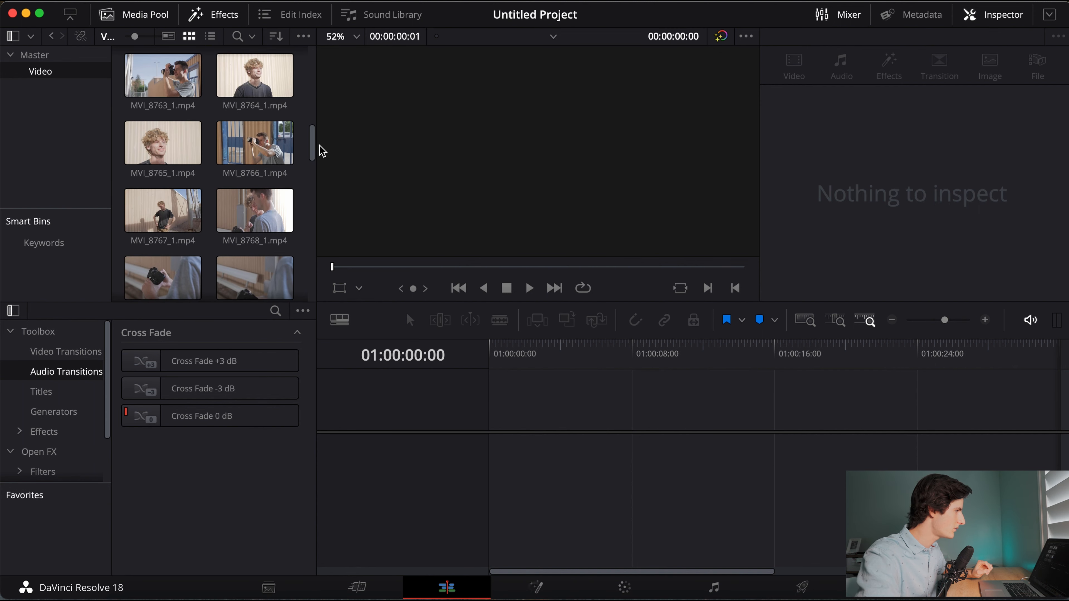
drag(163, 75, 519, 438)
scroll(210, 169, down, 10)
drag(255, 97, 658, 433)
drag(270, 190, 583, 434)
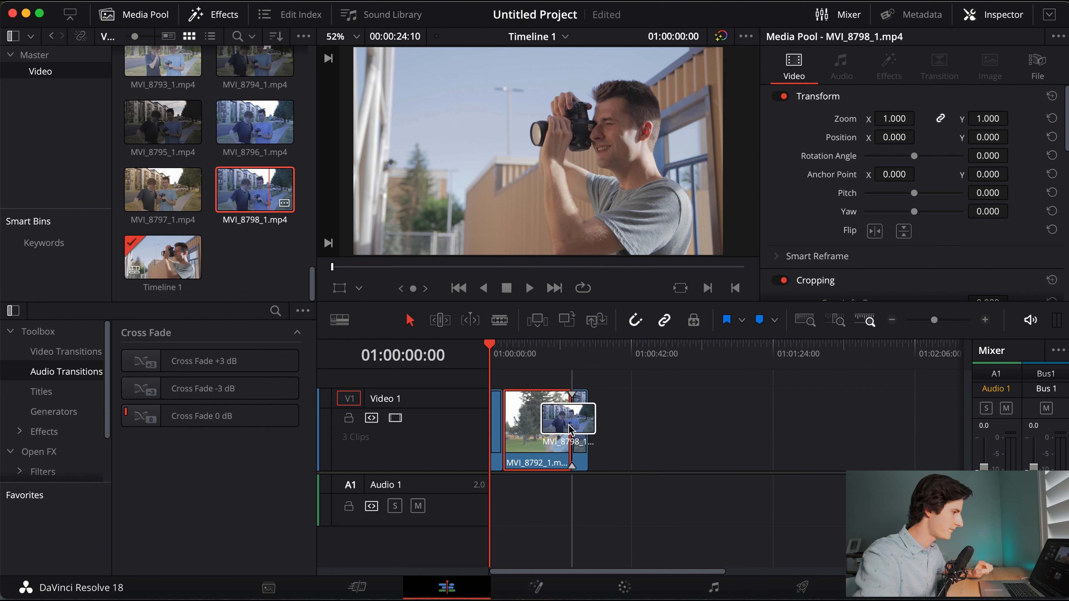
Go to the Color page, view the three timeline clips, and show the Primaries color wheels for clip 01.
click(625, 587)
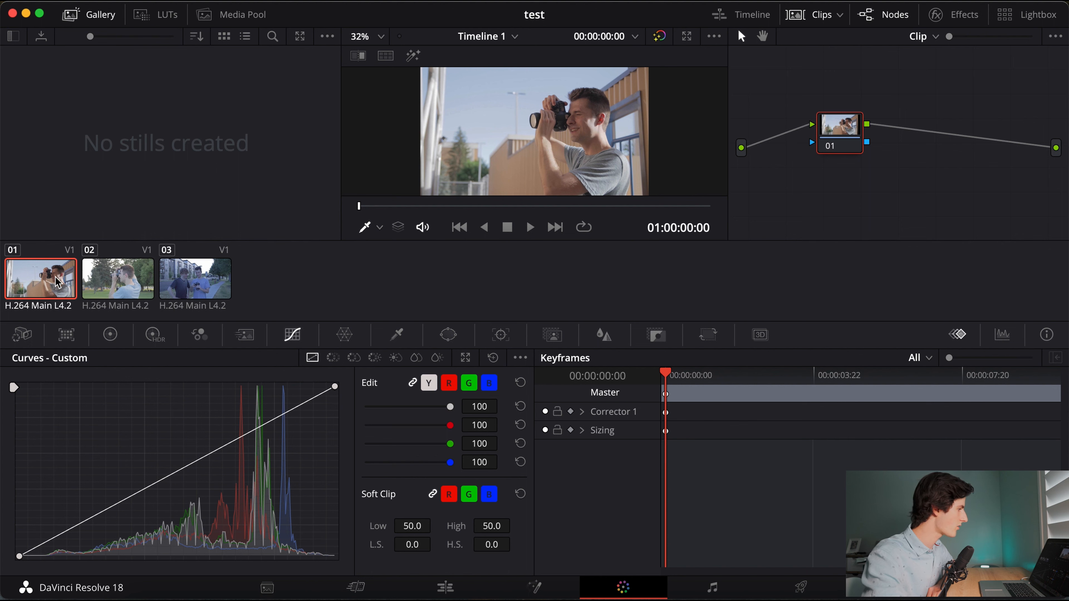
click(125, 283)
click(182, 282)
click(137, 286)
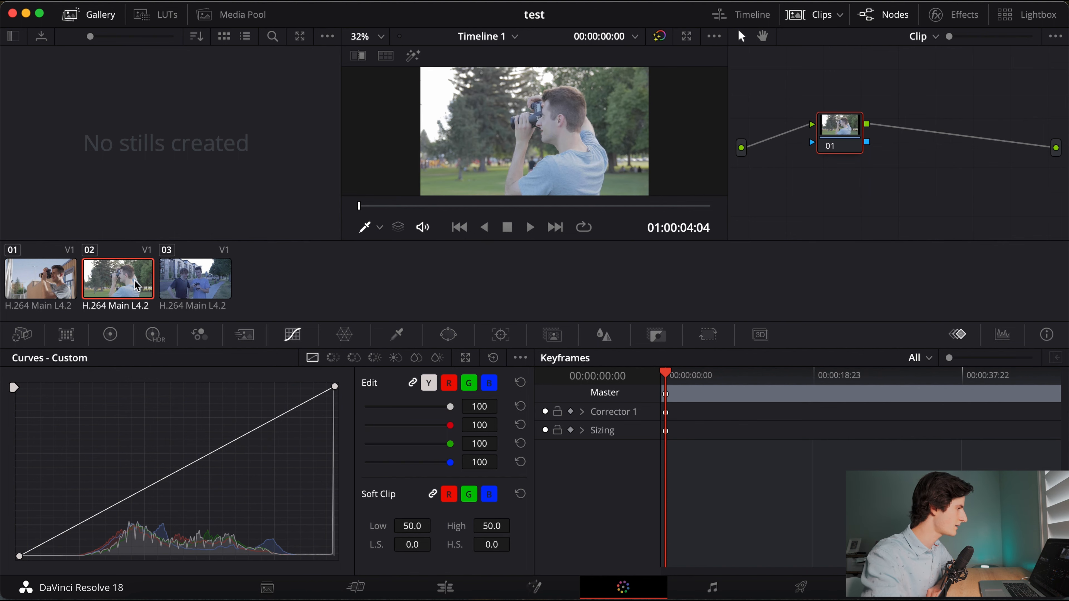
click(65, 287)
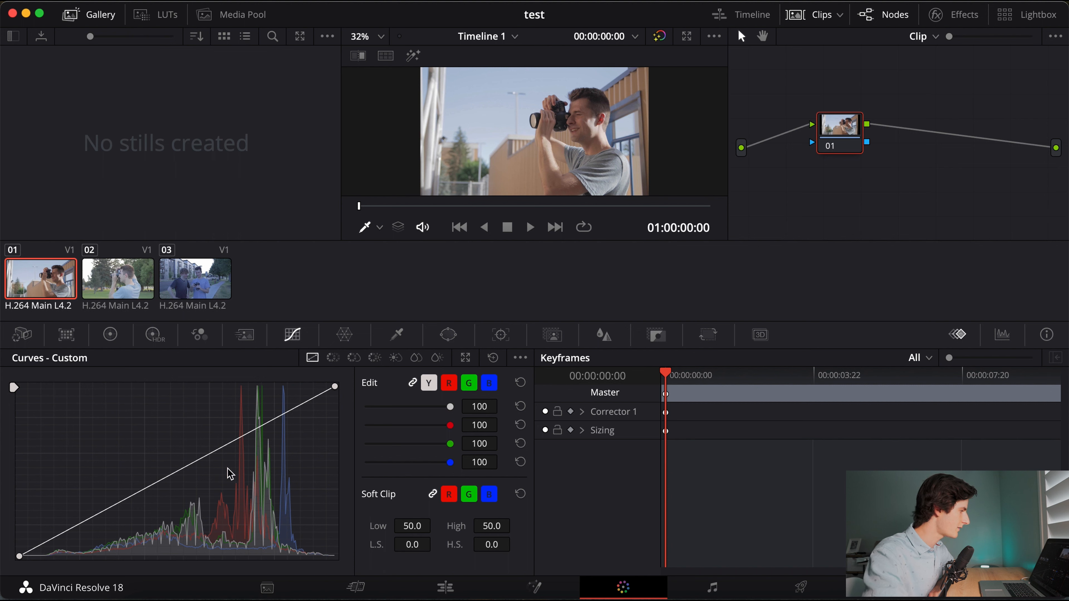
click(111, 337)
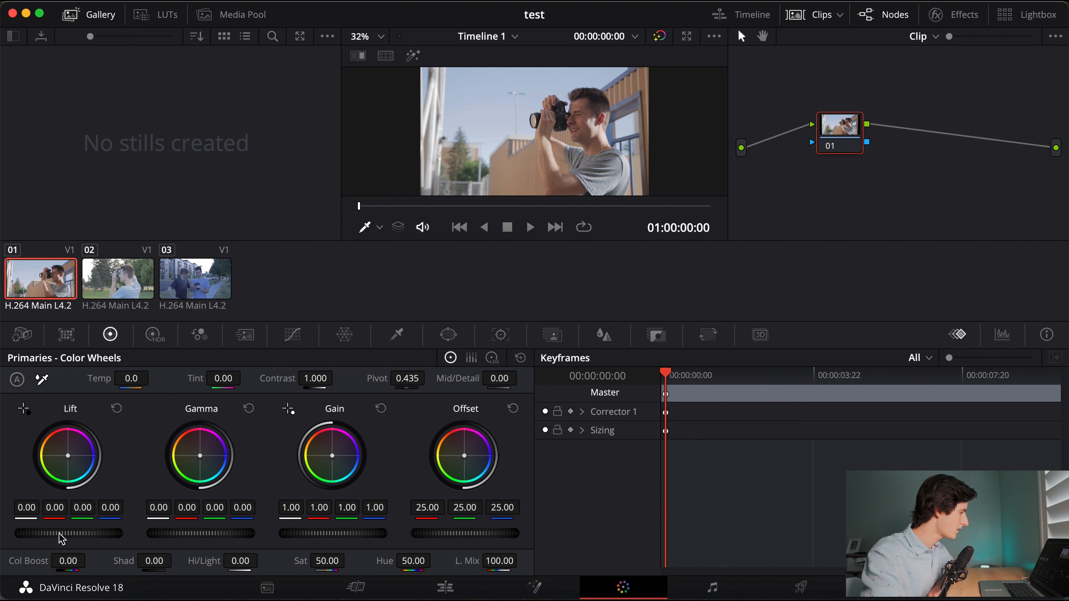
Try a master Lift of 0.13 and a master Gamma of -0.06 on clip 01, resetting each wheel.
drag(69, 534, 97, 534)
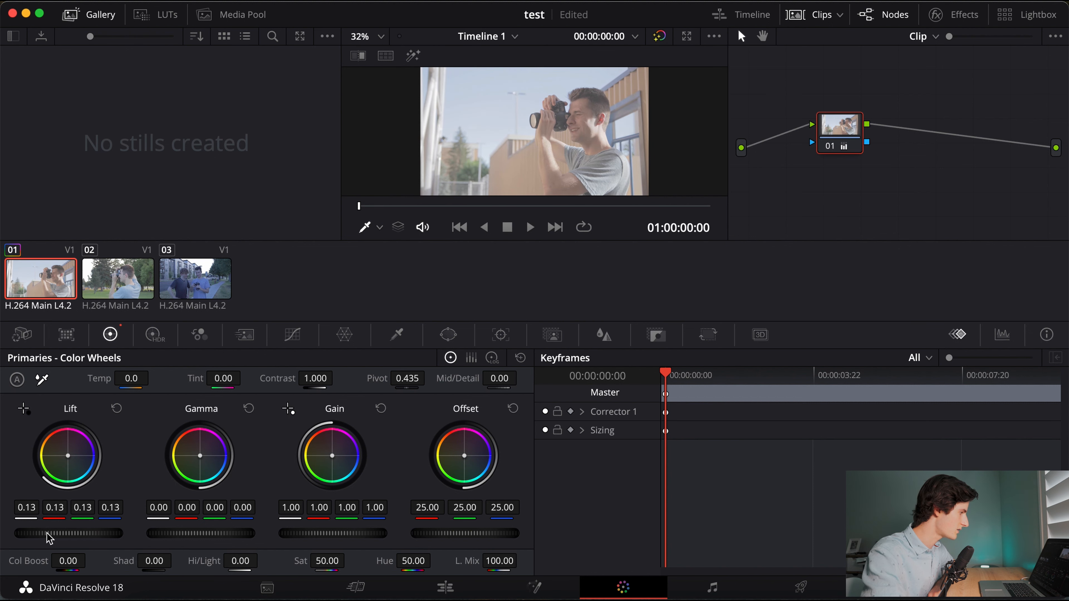
click(117, 409)
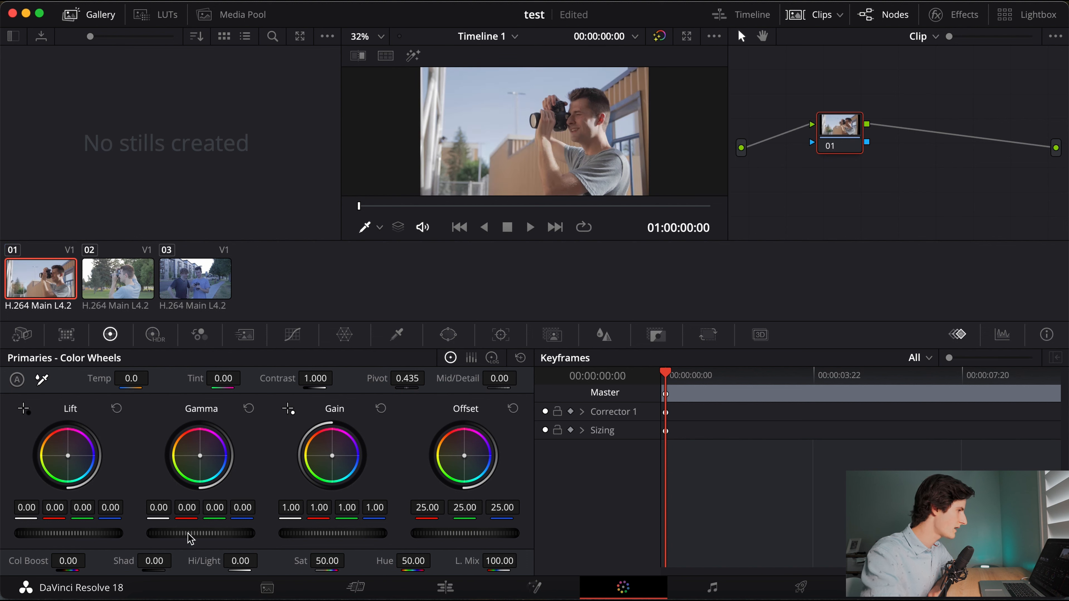
drag(191, 533, 228, 534)
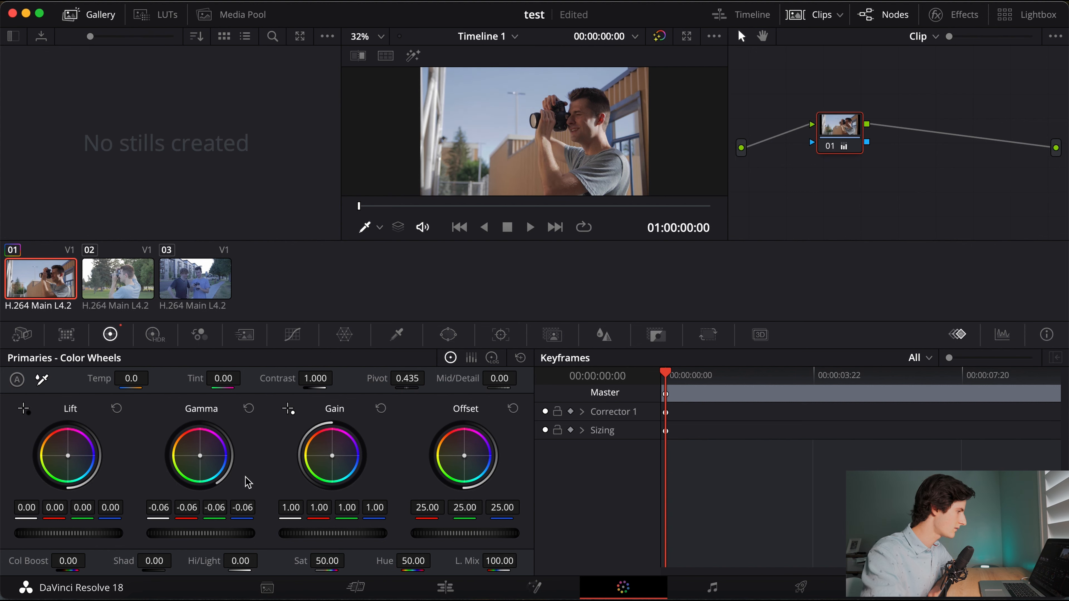
click(249, 408)
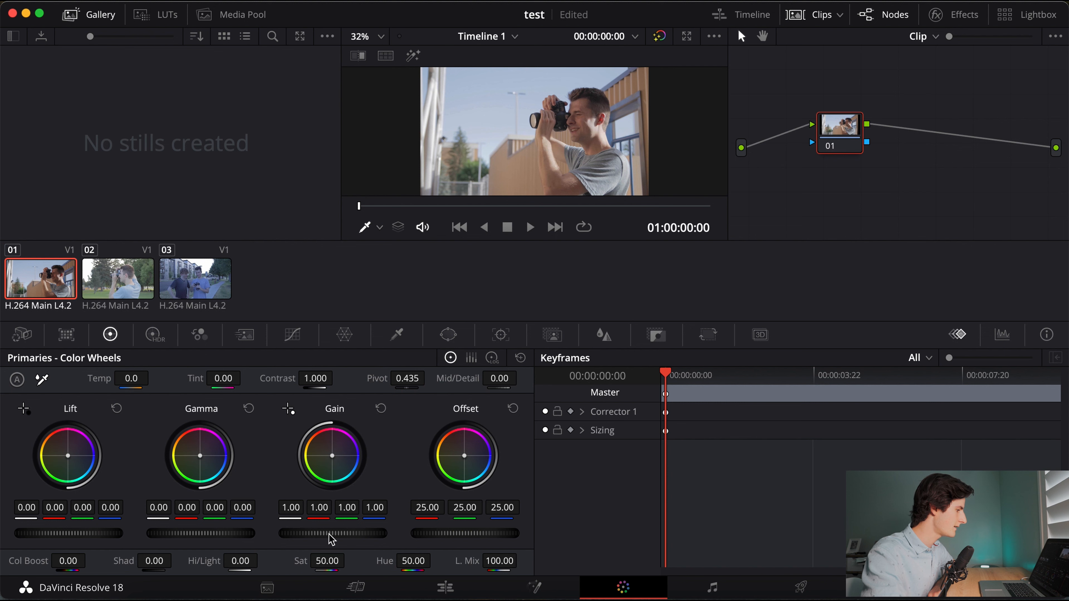
Try a master Gain of 1.07 and an Offset of 4.30 on clip 01, resetting each wheel.
mouse_move(329, 534)
mouse_down()
mouse_move(360, 534)
mouse_move(311, 534)
mouse_move(338, 534)
mouse_up()
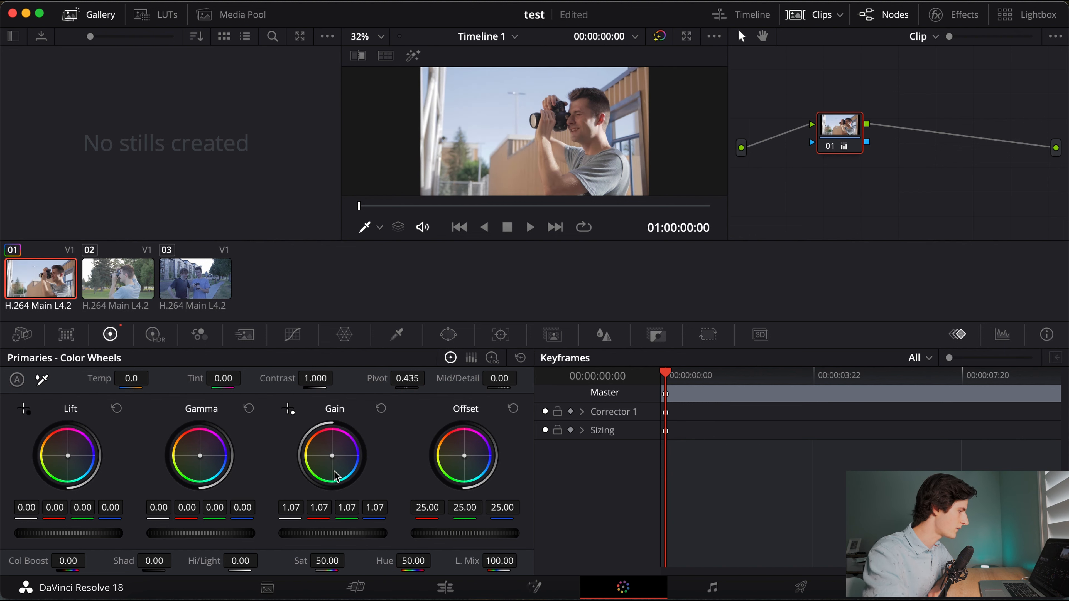
click(381, 409)
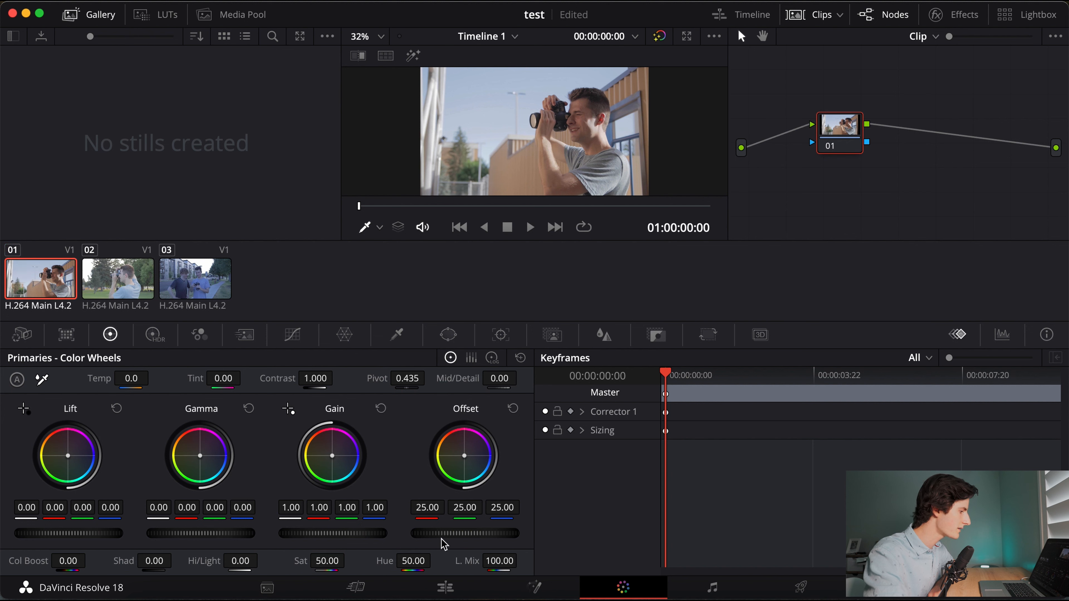
drag(442, 537, 456, 537)
drag(464, 533, 419, 534)
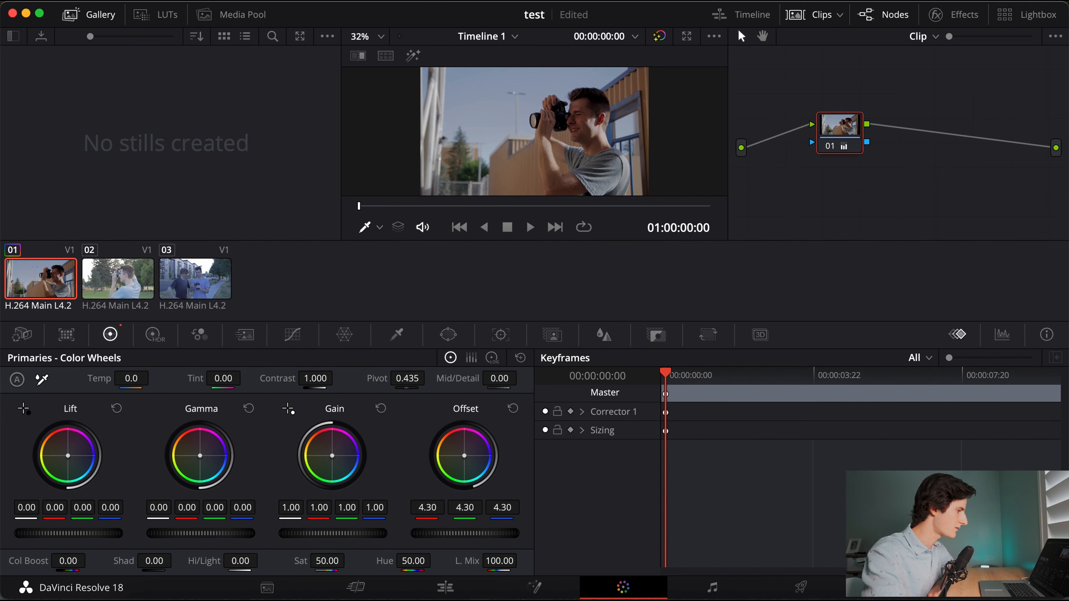
click(513, 409)
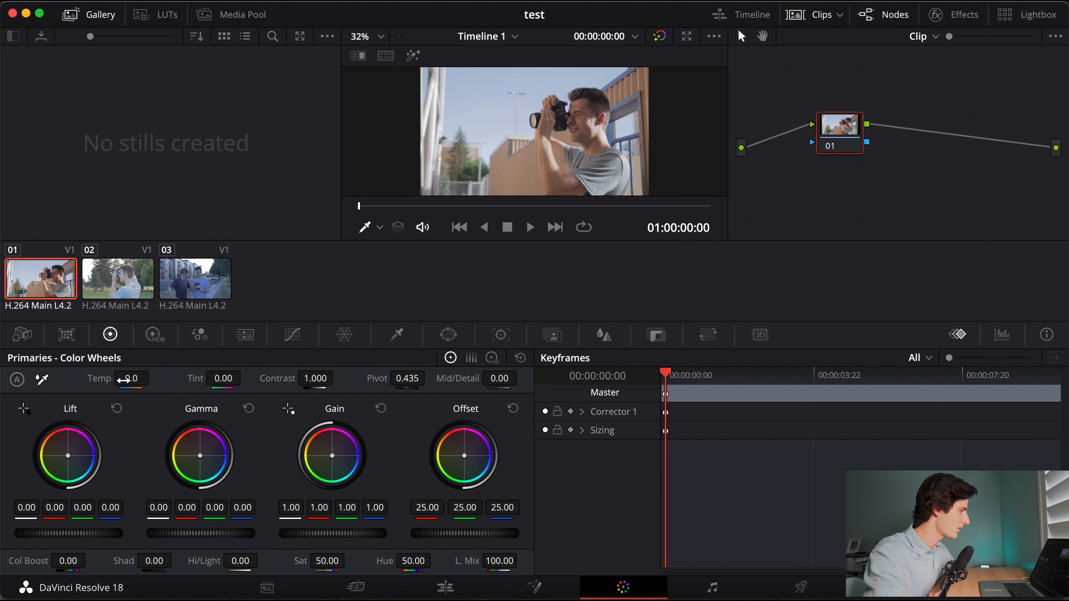
Try a color temperature of -4000 and a tint of -100 on clip 01, returning both to 0.
mouse_move(142, 378)
mouse_down()
mouse_move(153, 378)
mouse_move(137, 378)
mouse_up()
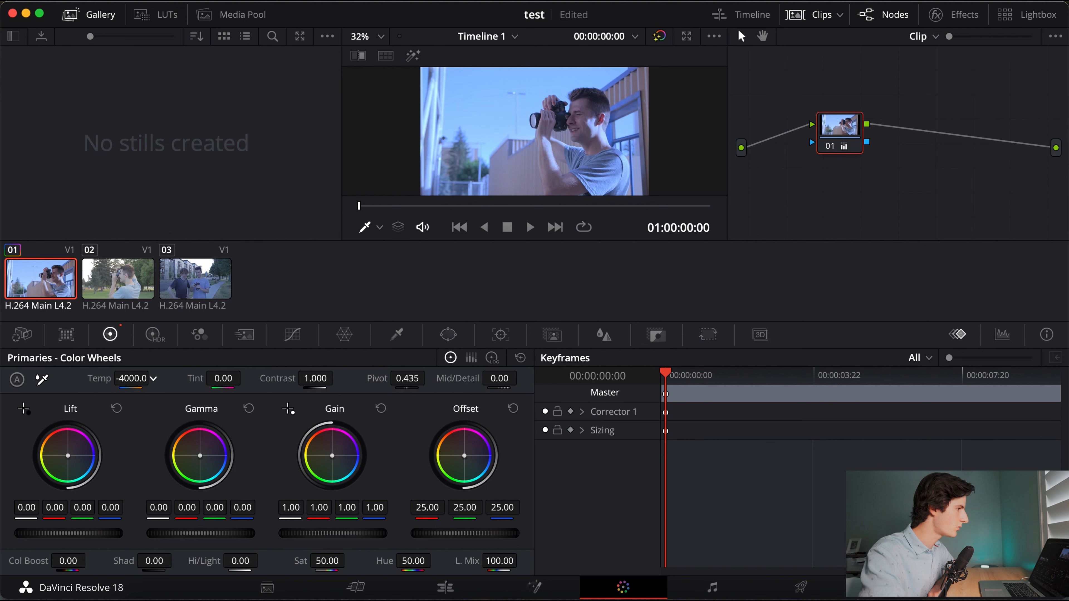
double_click(131, 378)
text(0)
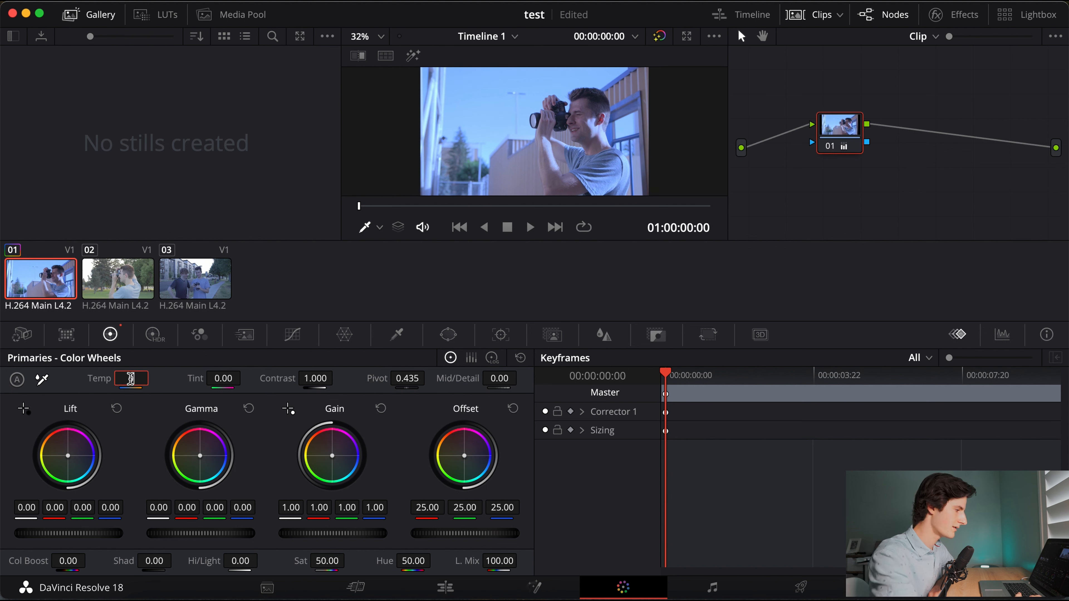
key(Return)
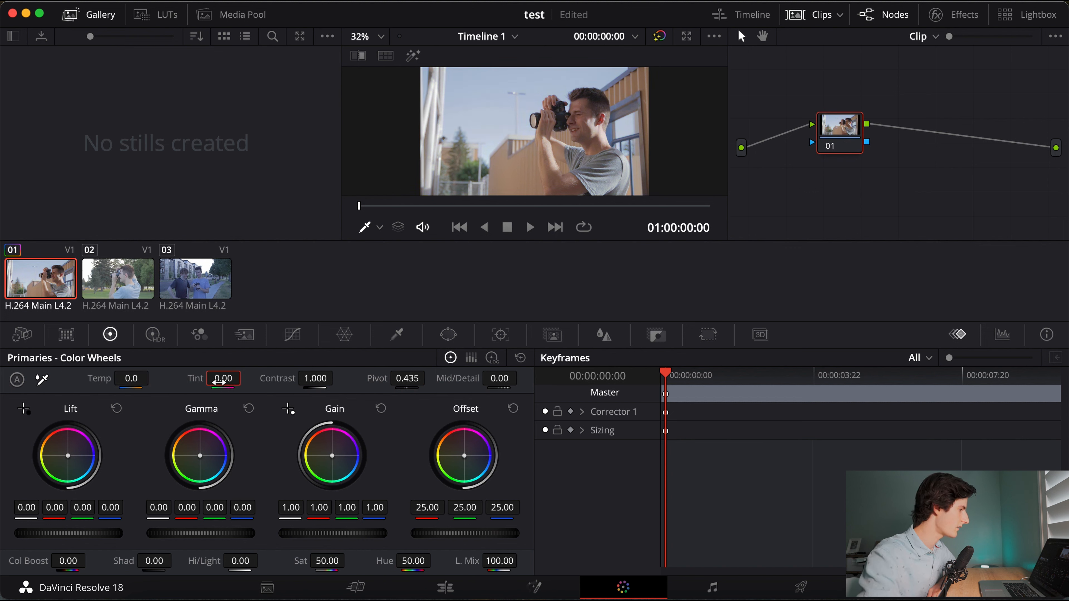
drag(223, 379, 245, 378)
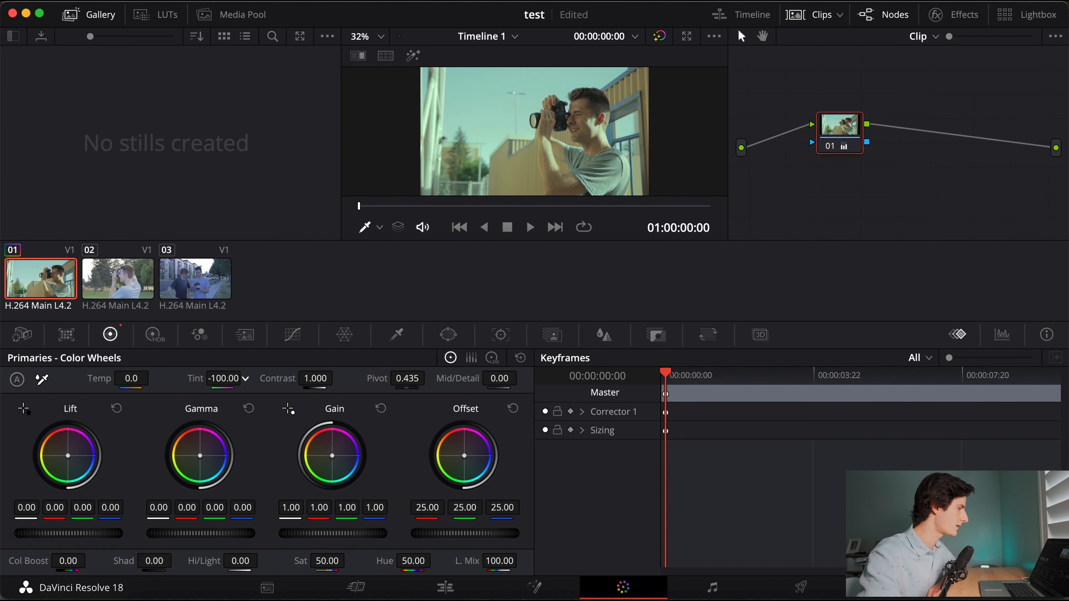
double_click(223, 379)
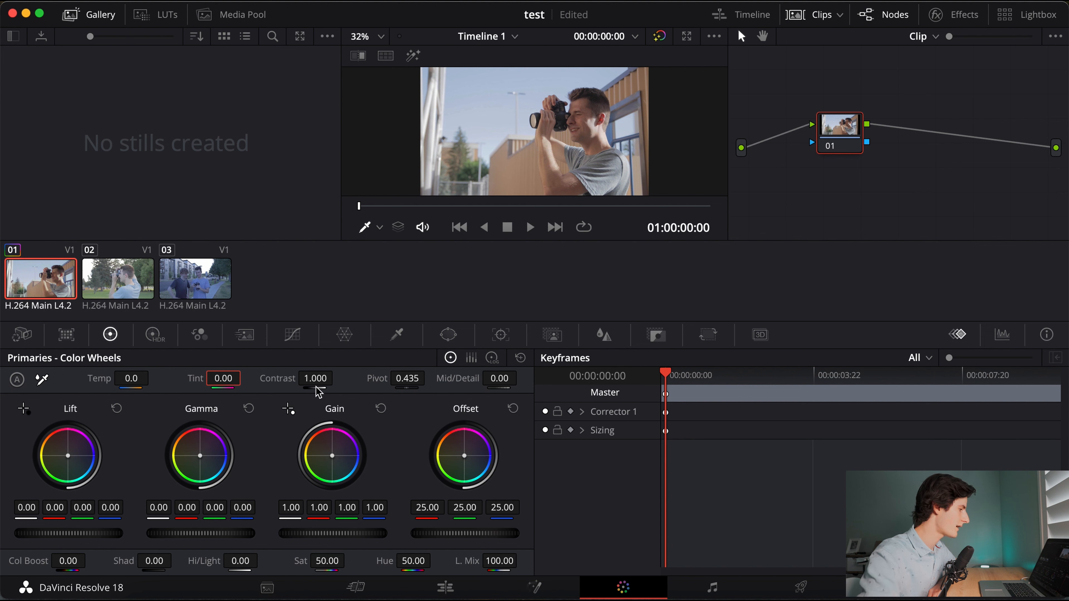
Try lowering the contrast of clip 01 to 0.154 and return it to 1.
drag(311, 379, 338, 378)
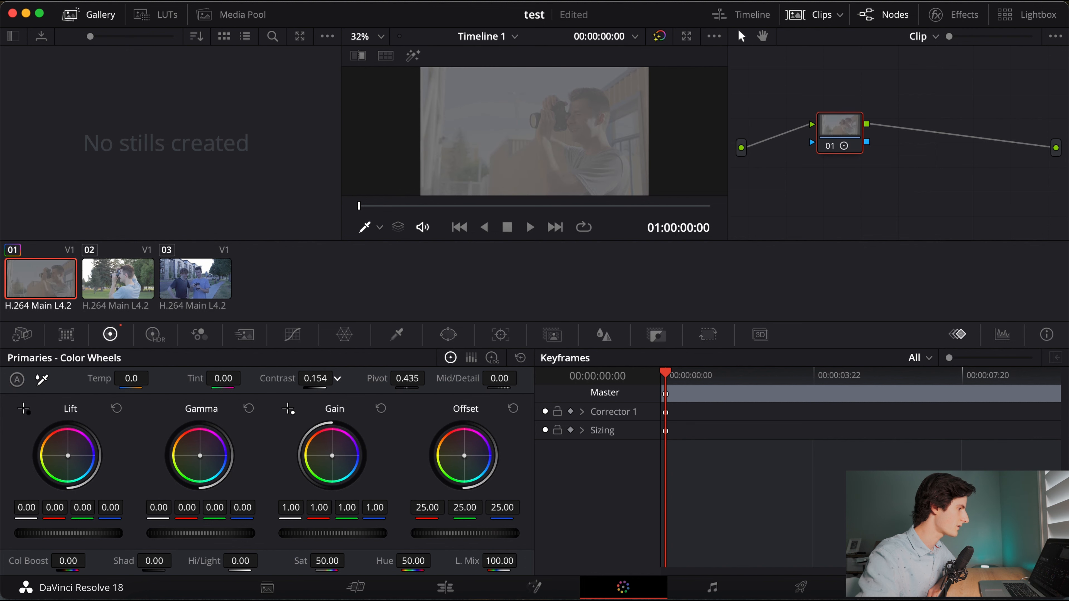
click(310, 378)
text(1)
key(Return)
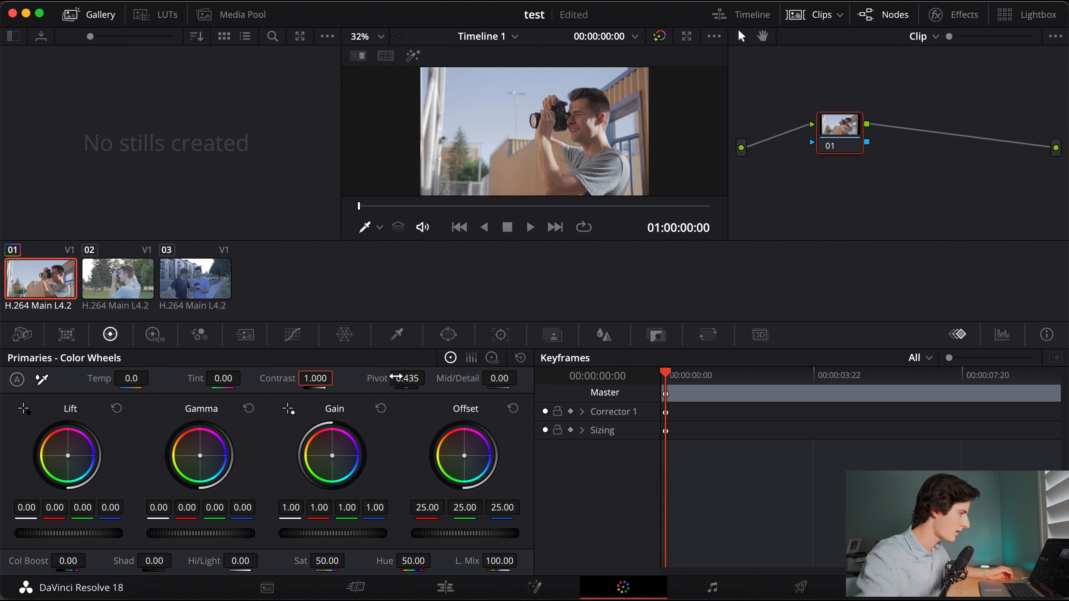
Raise the contrast of clip 01 to 1.240.
mouse_move(307, 379)
mouse_down()
mouse_move(404, 379)
mouse_move(308, 380)
mouse_up()
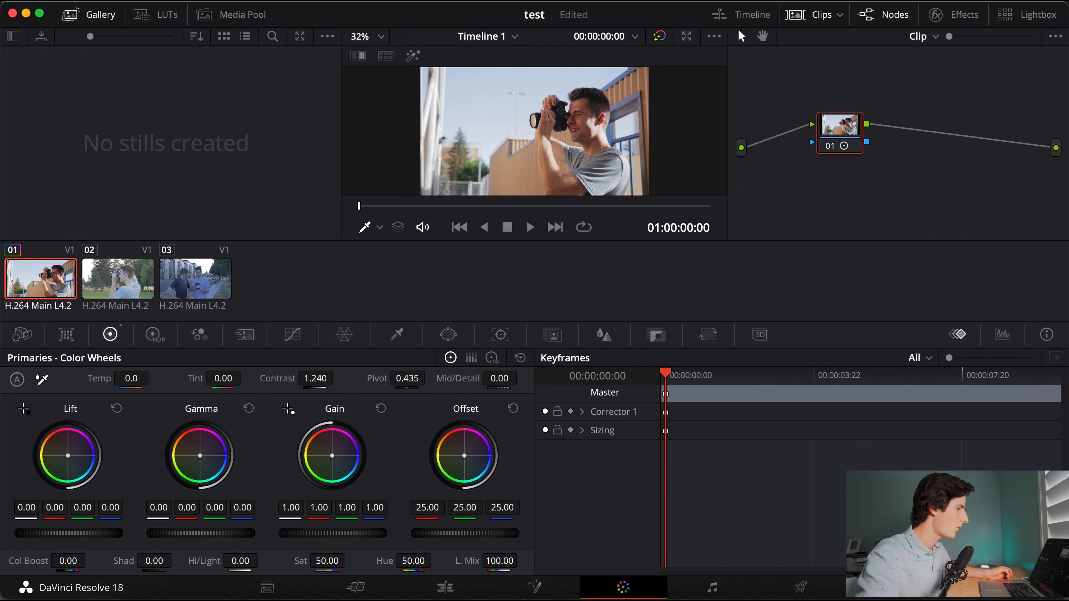
Try a pivot of 0.331 and a midtone detail of -100 on clip 01, returning them to 0.435 and 0.
drag(407, 378, 374, 378)
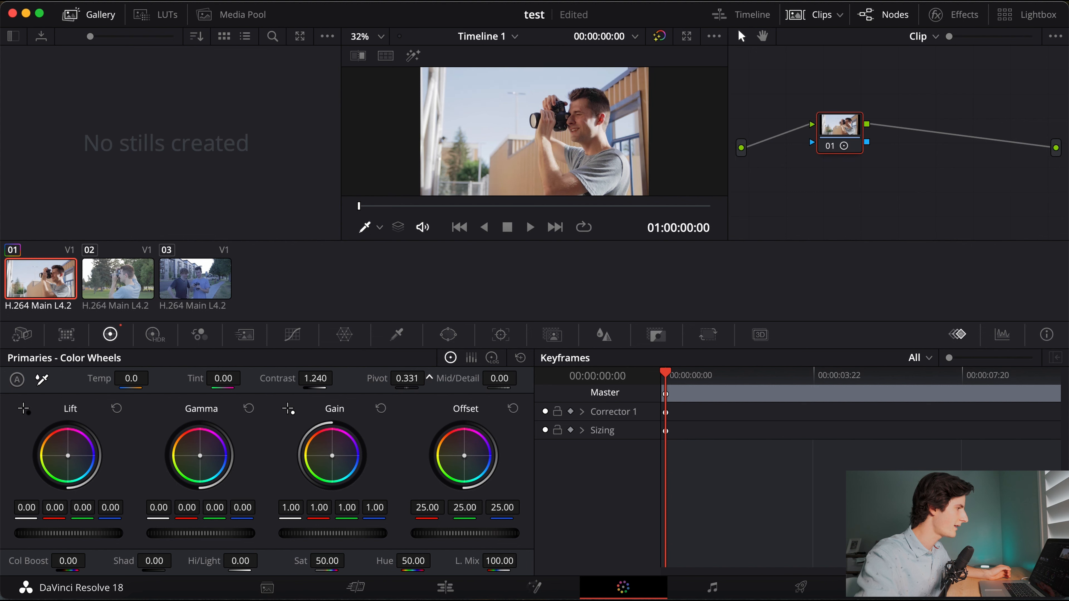
drag(407, 378, 430, 378)
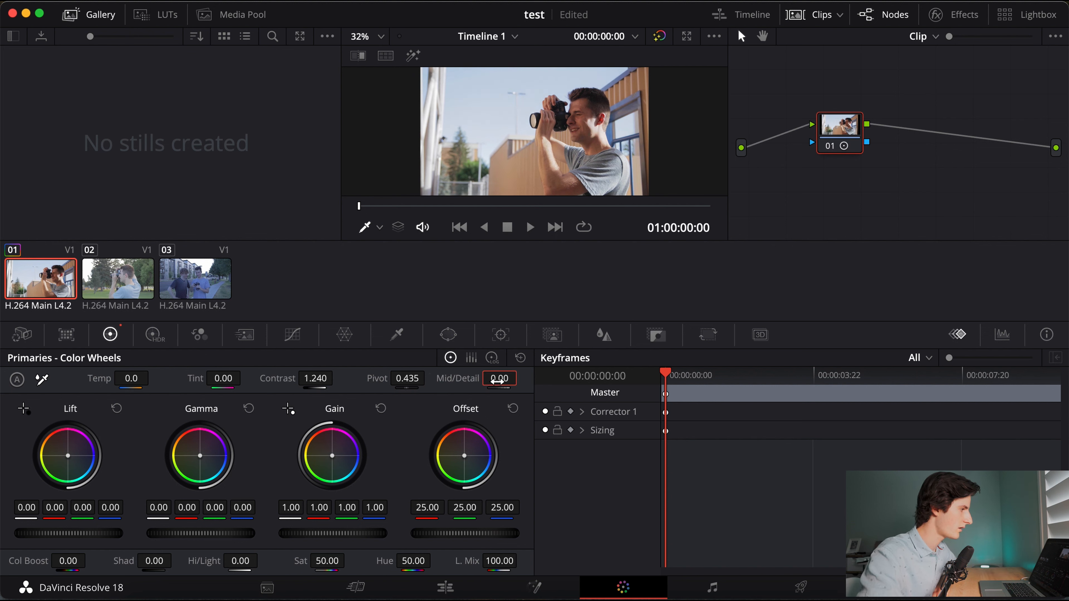
mouse_move(497, 381)
mouse_down()
mouse_move(530, 381)
mouse_move(489, 381)
mouse_up()
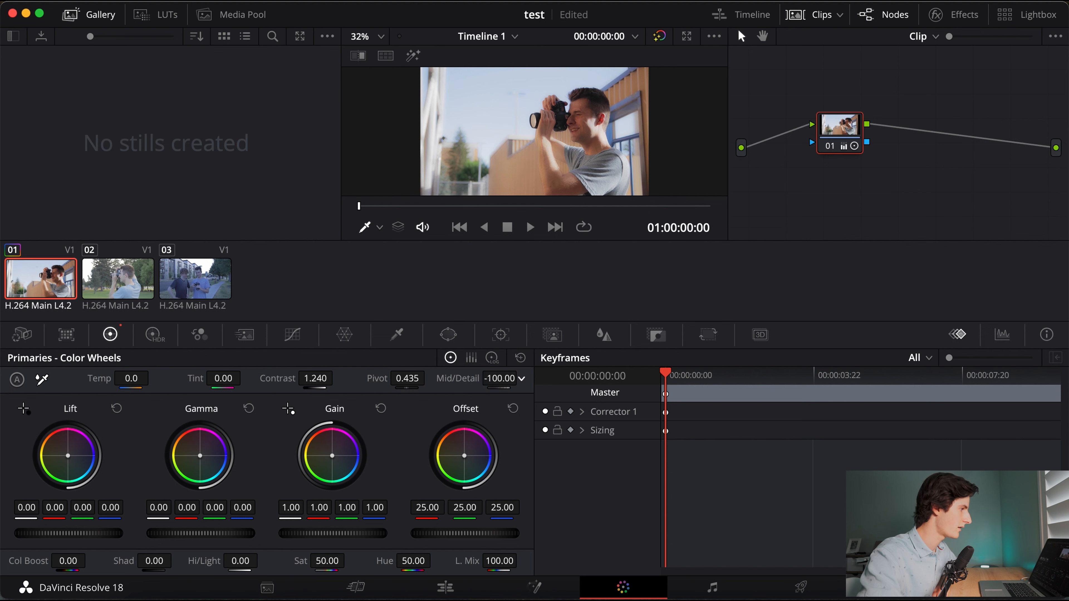
double_click(497, 381)
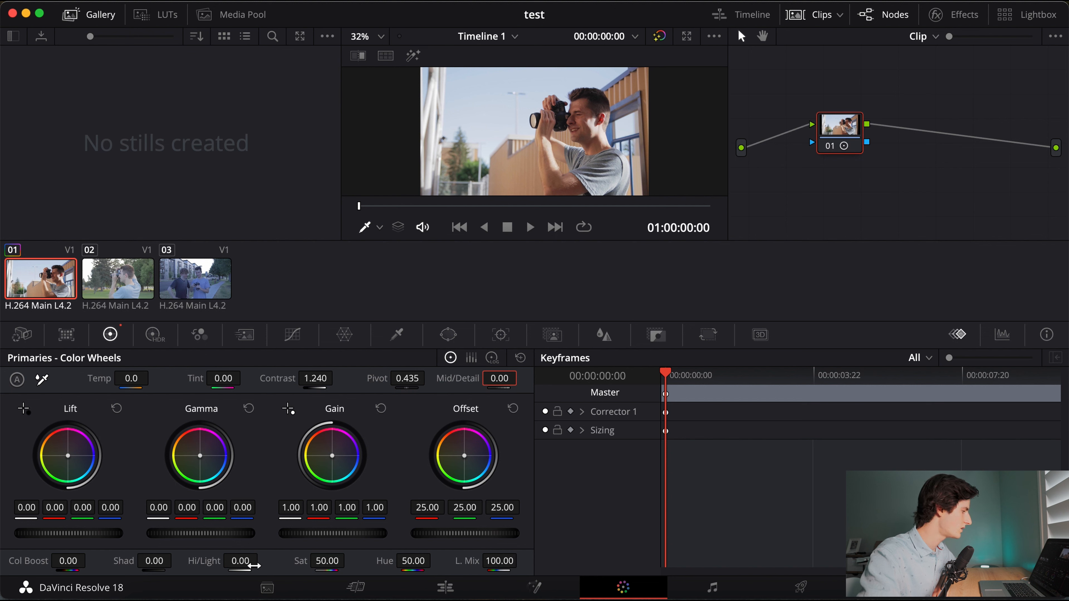
Try raising the saturation of clip 01 to 82.60 and return it to 50.
drag(314, 565, 348, 561)
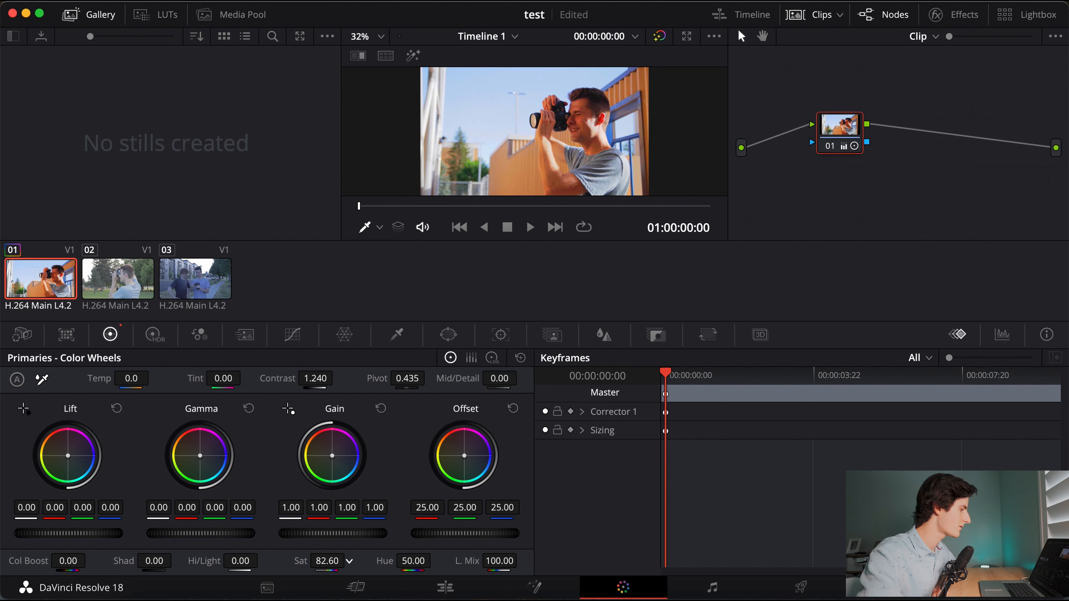
double_click(327, 562)
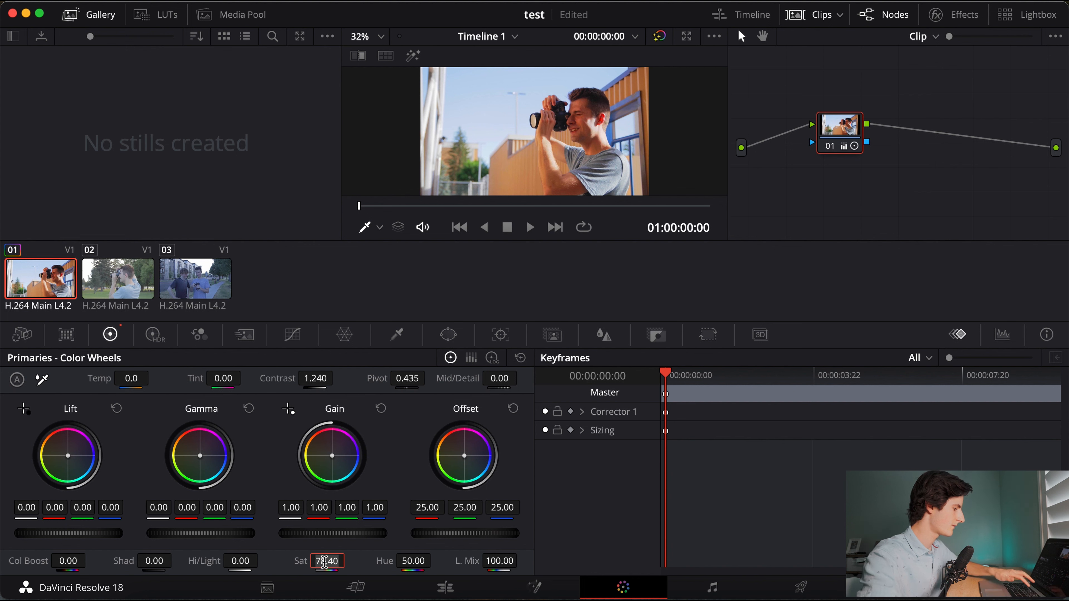
text(50)
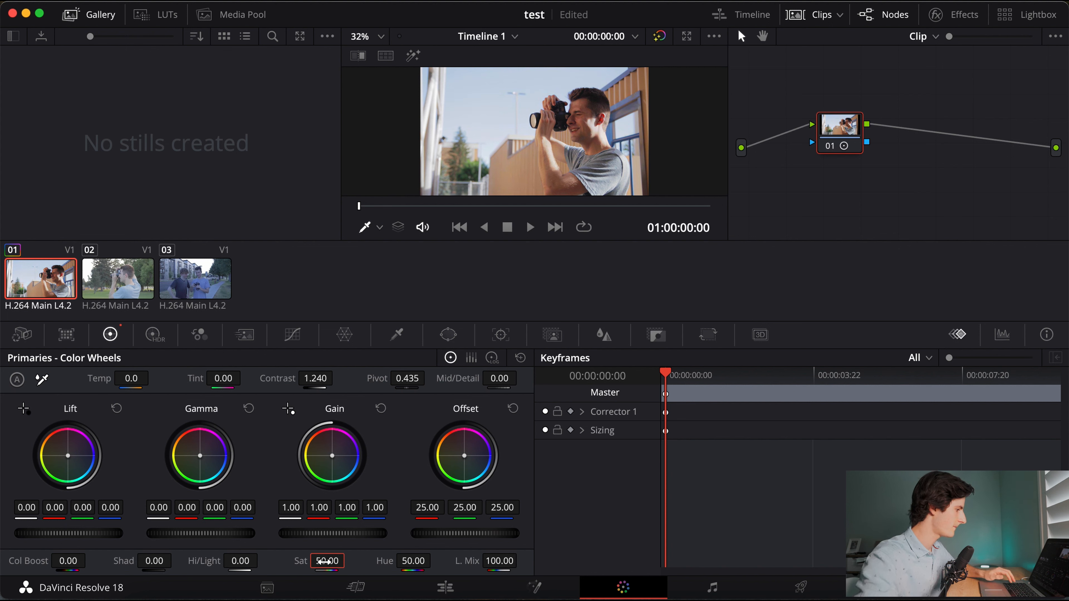
key(Return)
Try a strong positive color boost on clip 01 and return it to 0.
drag(67, 560, 91, 560)
double_click(68, 563)
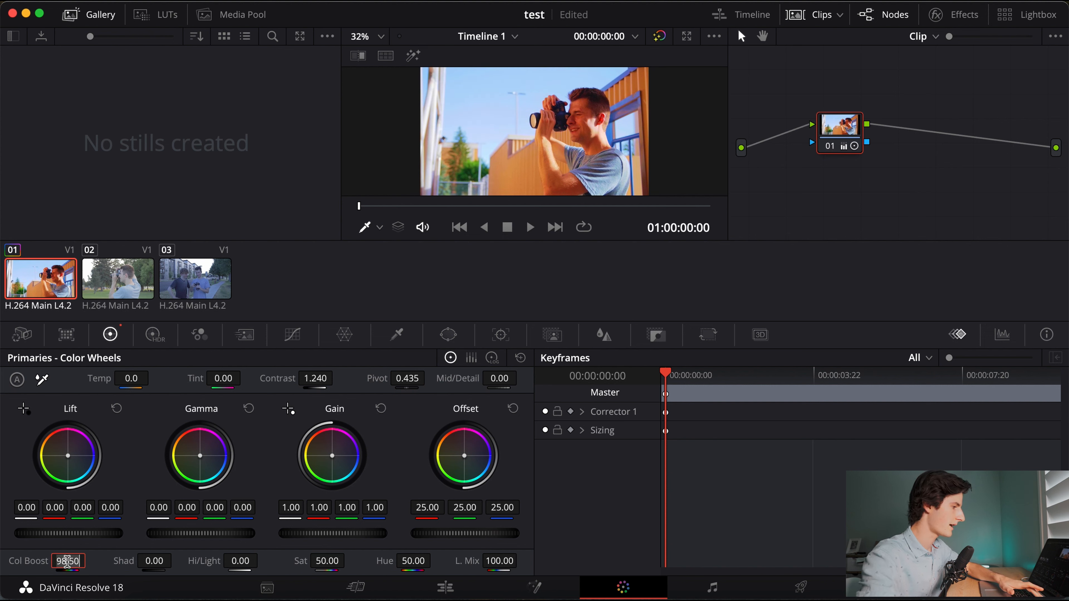
text(0)
key(Return)
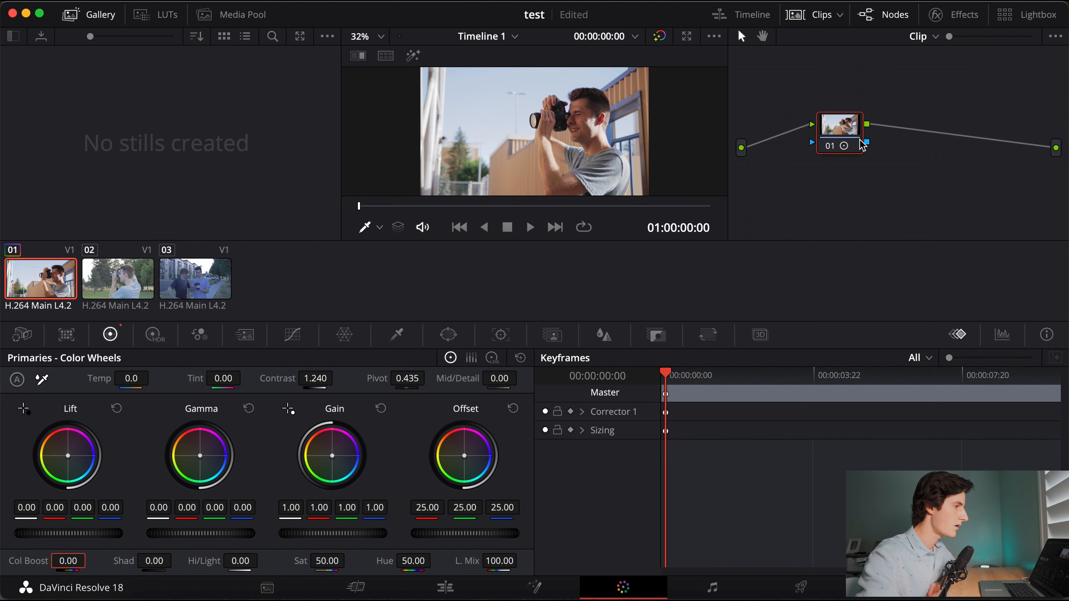
Move node 01 closer to the source input and add a serial node after it.
drag(849, 132, 817, 132)
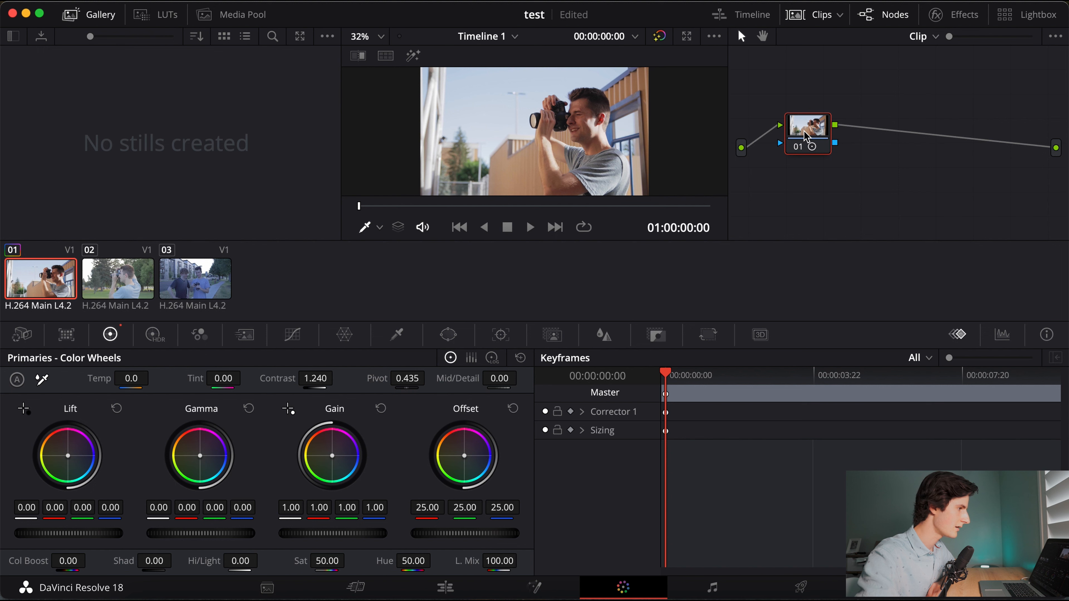
drag(804, 130, 804, 127)
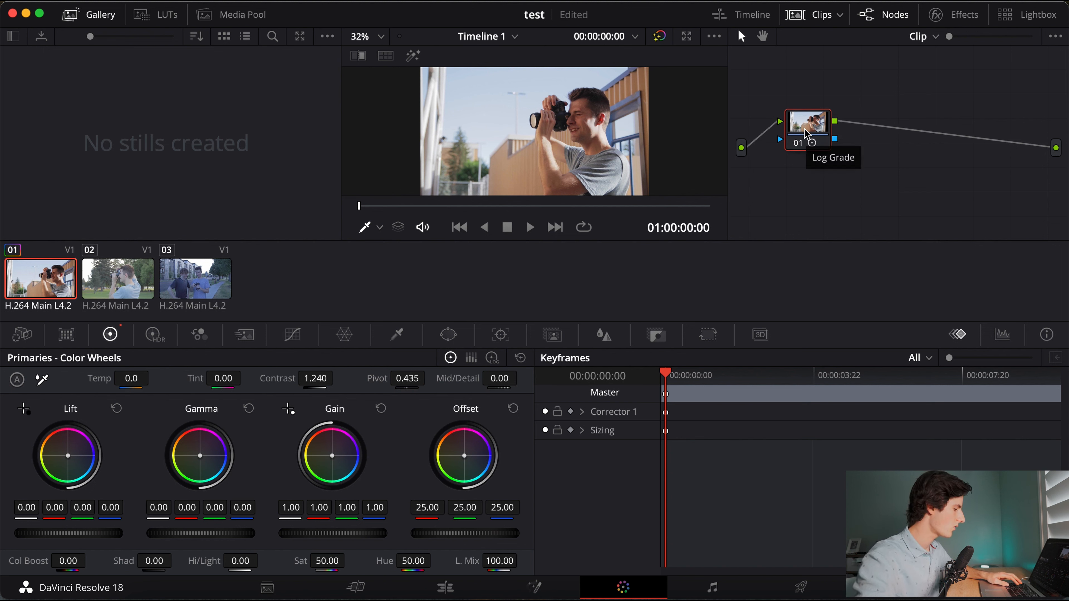
key(alt+s)
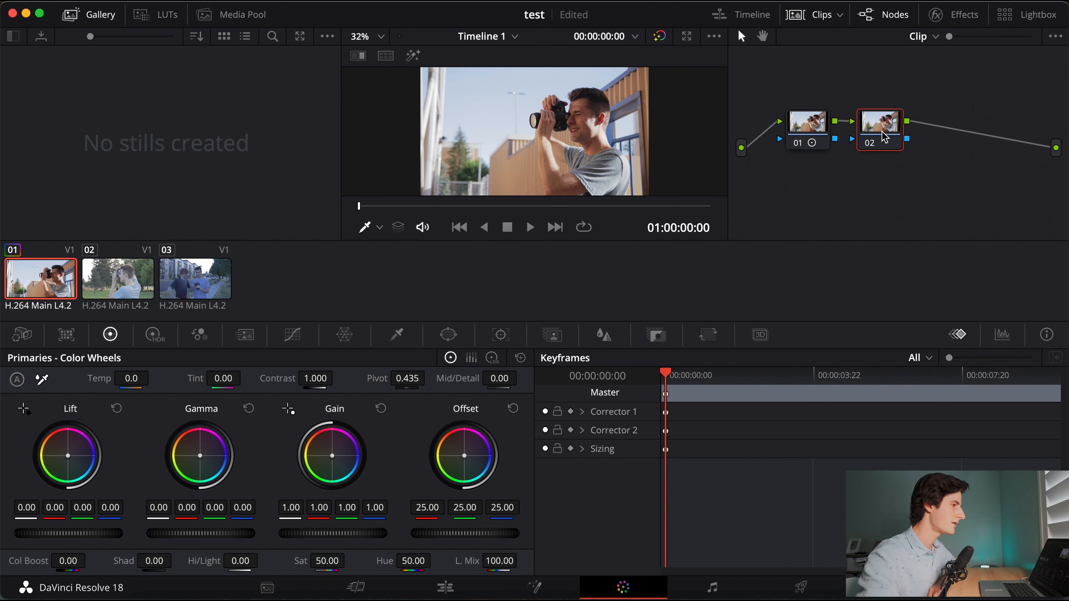
click(812, 129)
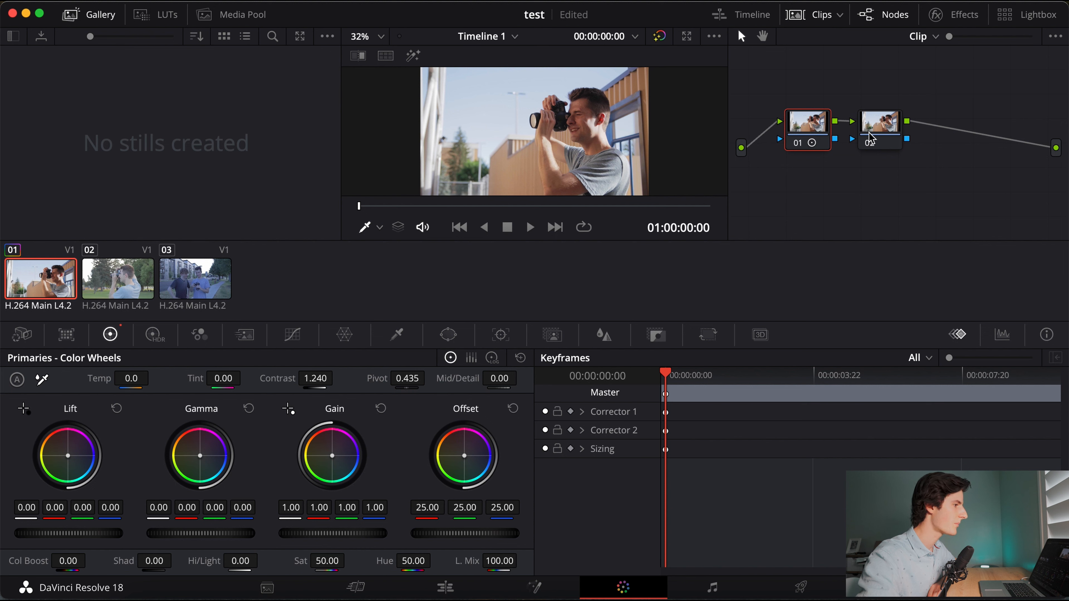
click(887, 128)
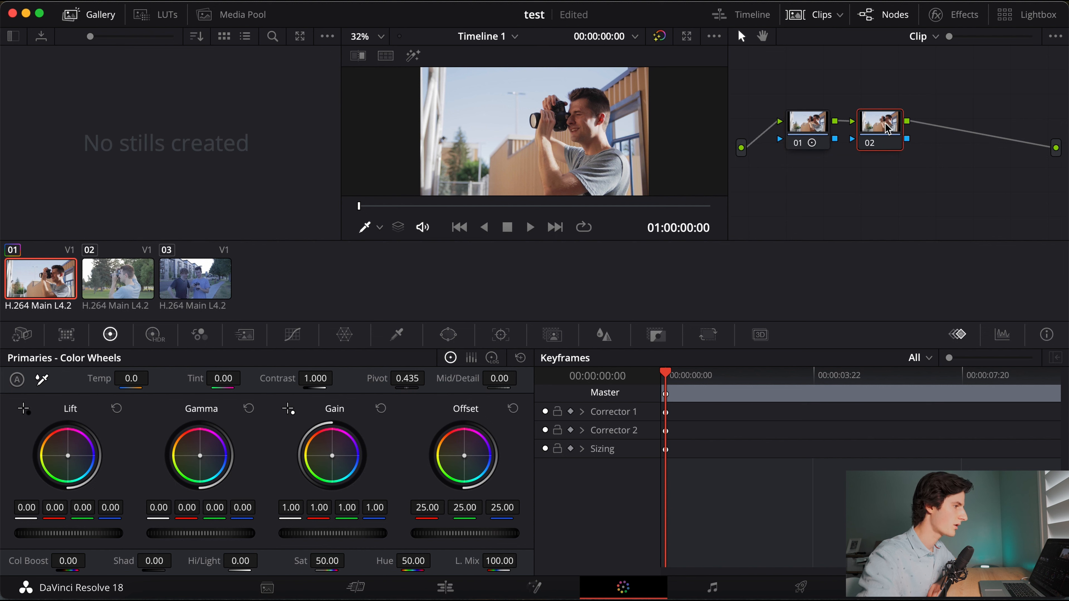
Label node 01 "Correction".
click(823, 128)
right_click(824, 126)
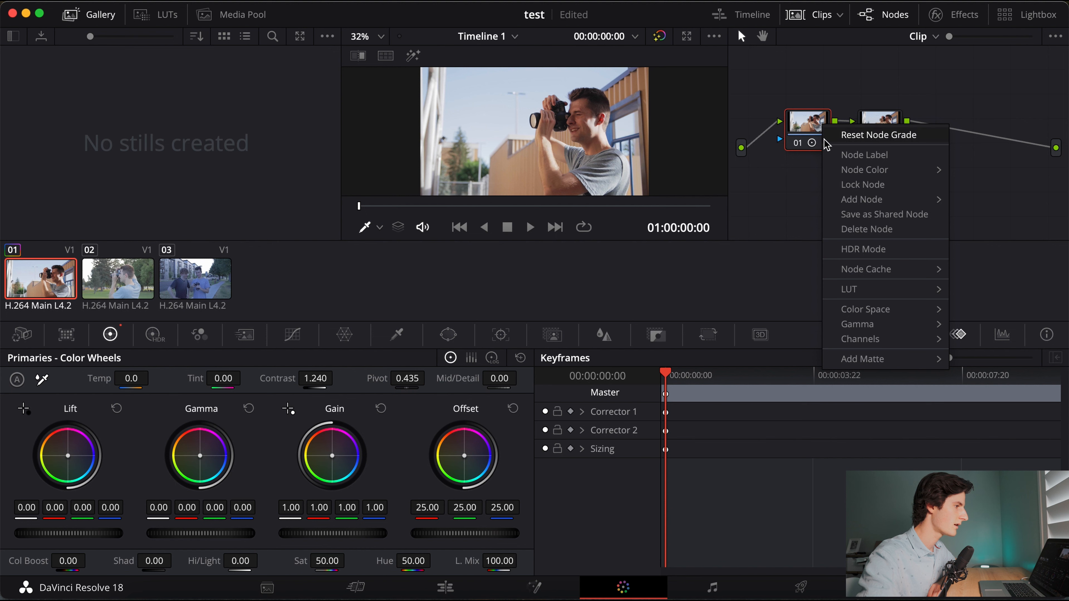
click(892, 156)
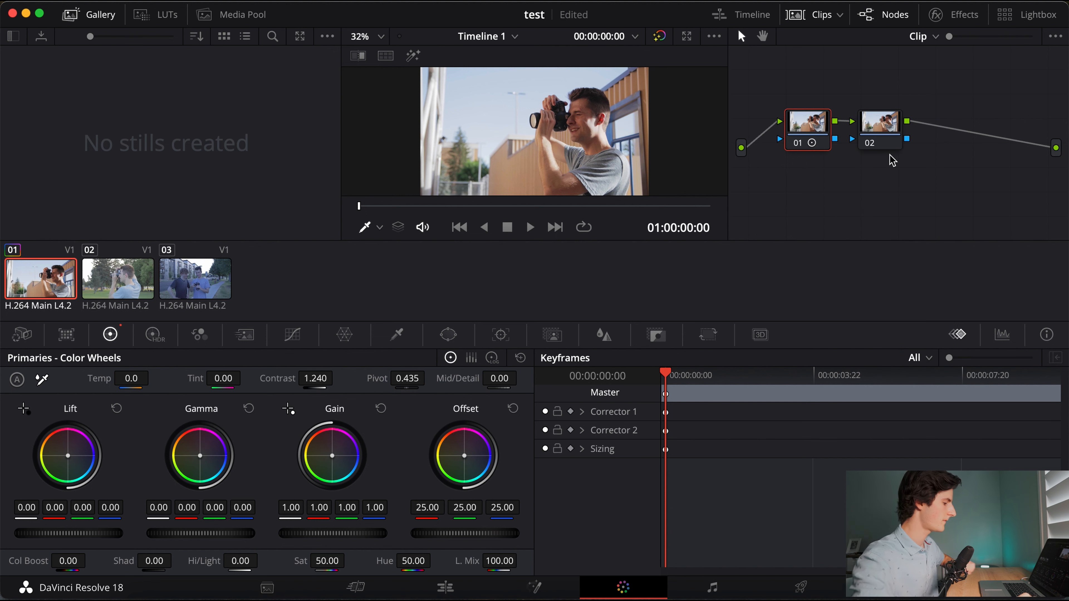
text(Correction)
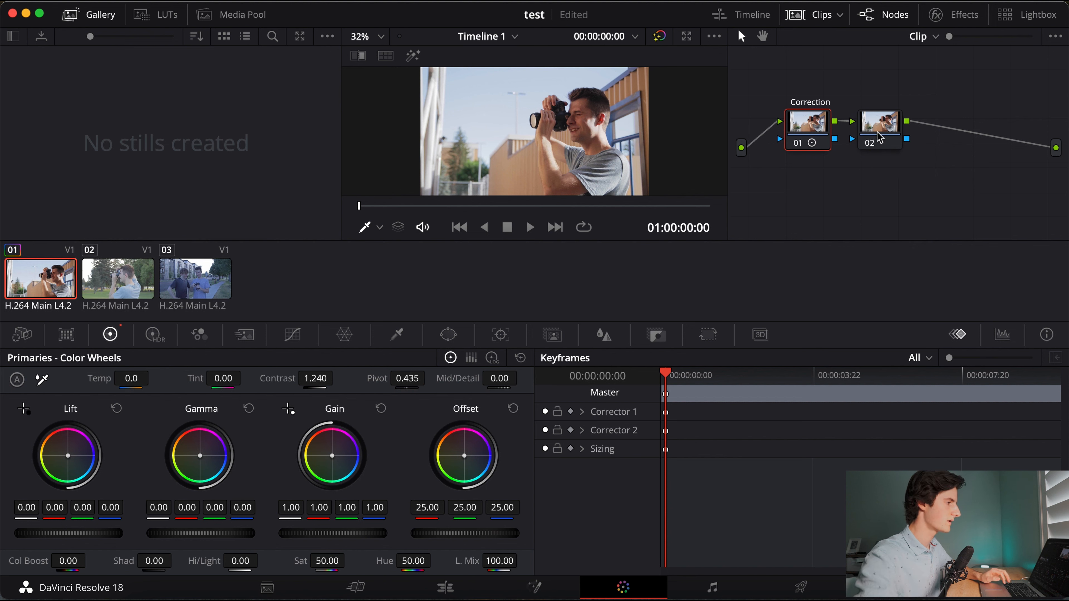
Label node 02 "Grade".
click(883, 139)
right_click(884, 140)
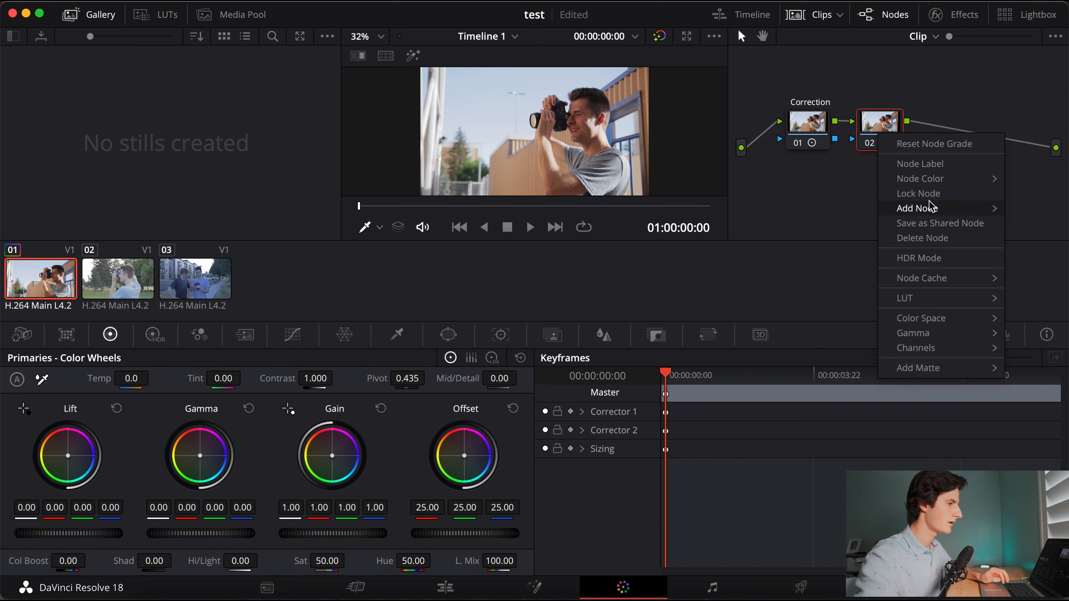
click(919, 164)
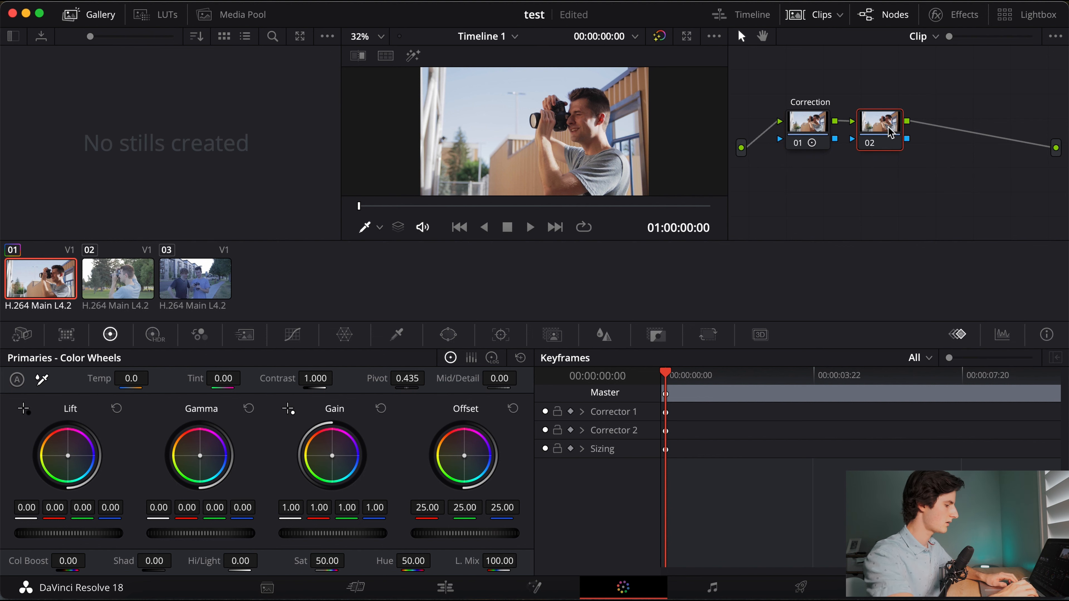
text(Grade)
key(Return)
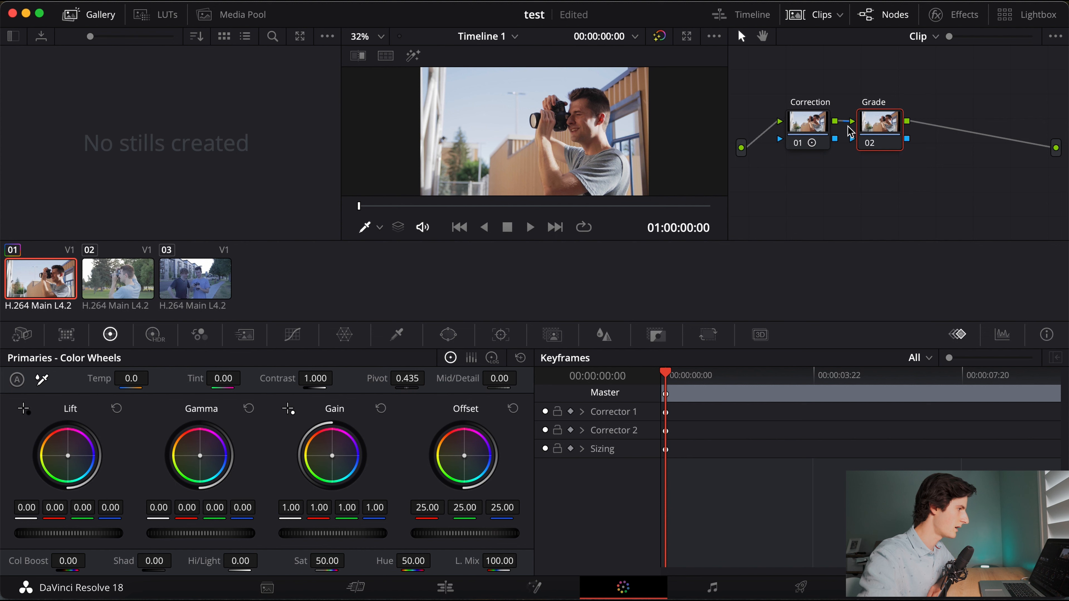
On the Correction node, set master Gamma to 0.01, Lift to -0.01, Gain to 0.97 and Color Boost to 13.
click(821, 129)
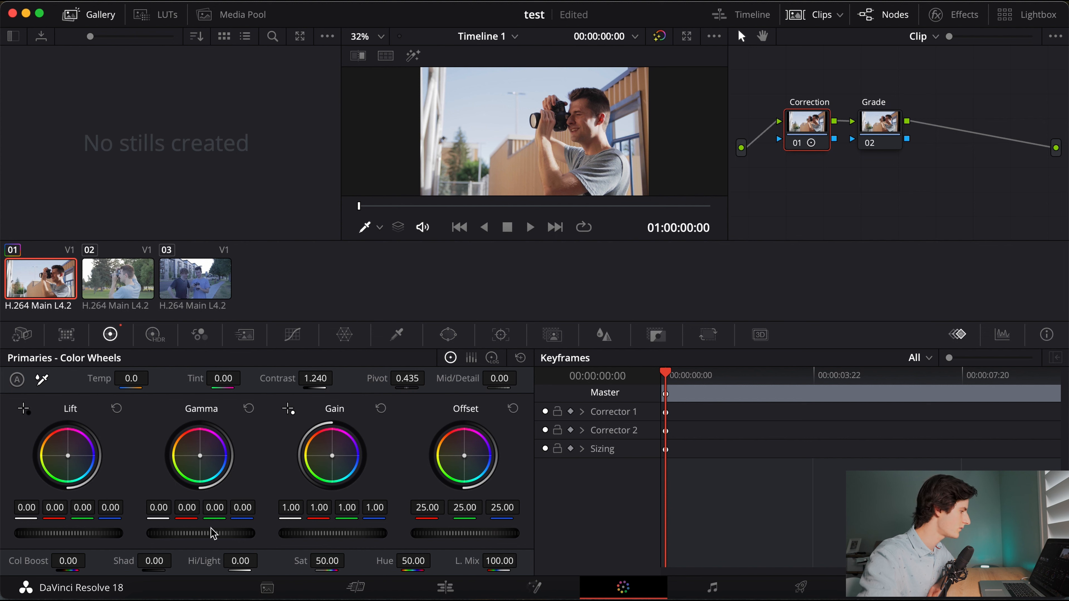
drag(215, 538, 217, 538)
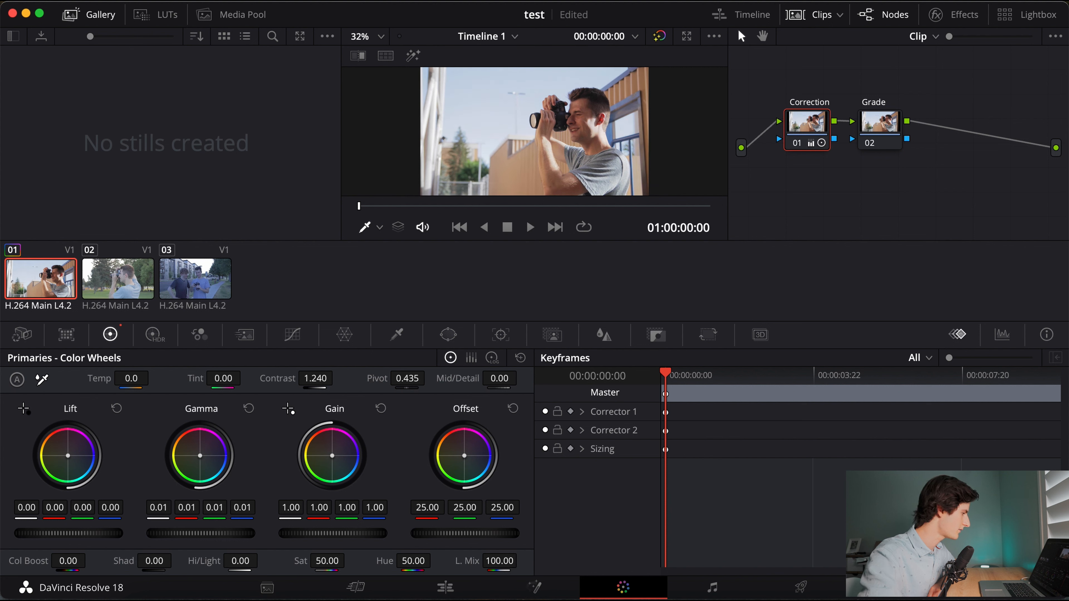
drag(68, 534, 64, 533)
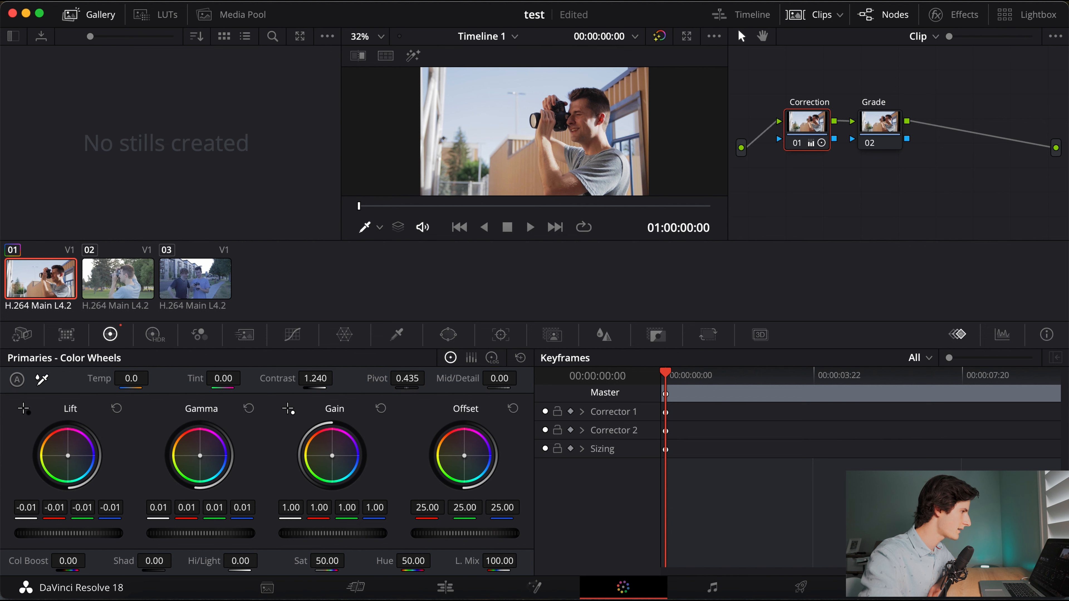
drag(332, 533, 325, 533)
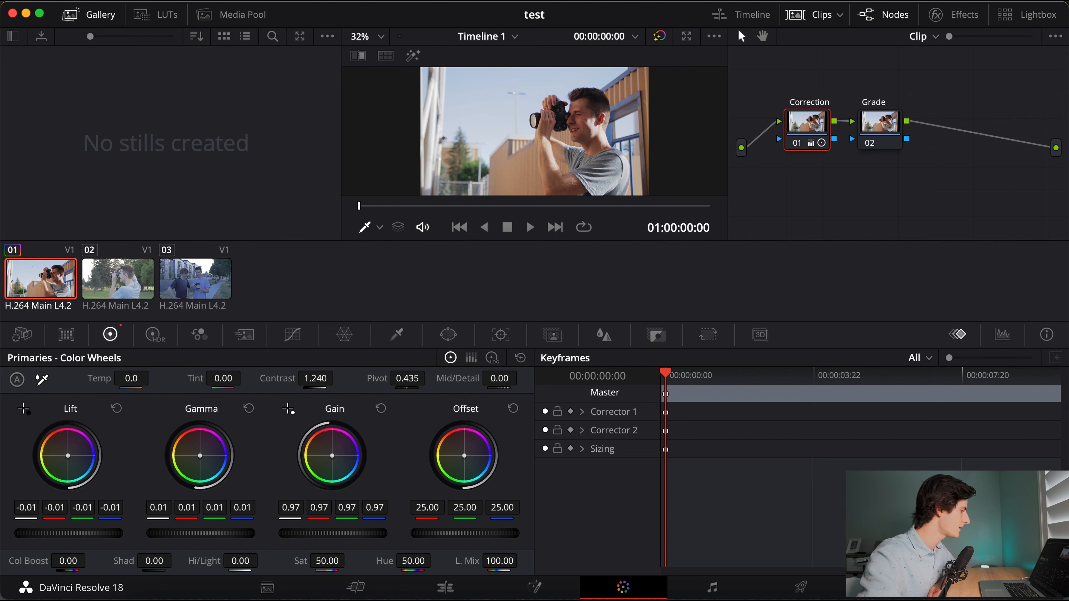
mouse_move(67, 561)
mouse_down()
mouse_move(80, 561)
mouse_move(64, 564)
mouse_up()
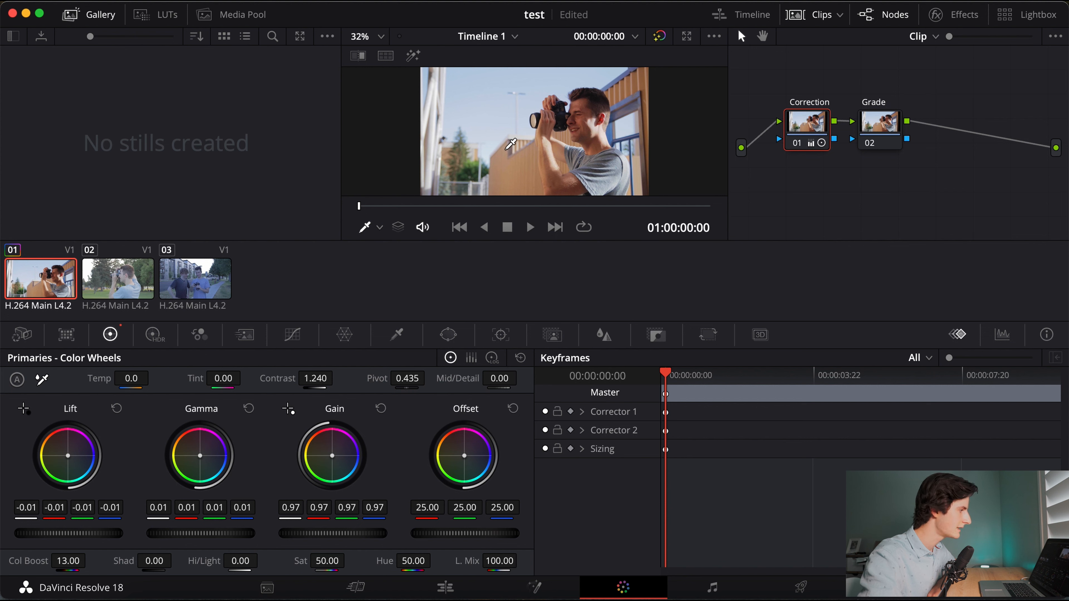
Apply the Rec709 Kodak 2383 D55 LUT from the Film Looks collection to the Grade node.
click(883, 128)
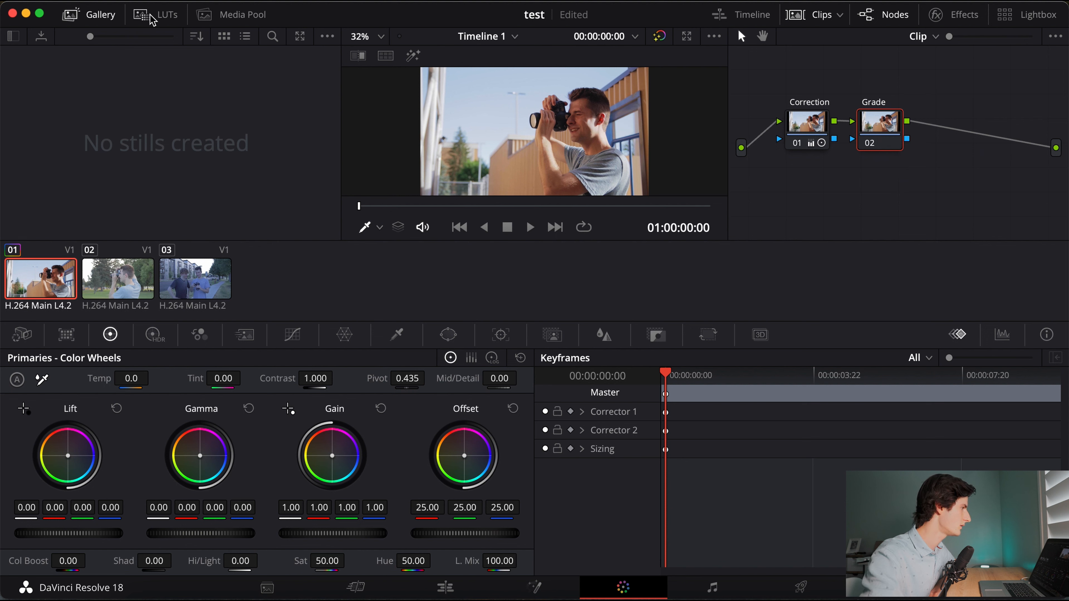
click(165, 18)
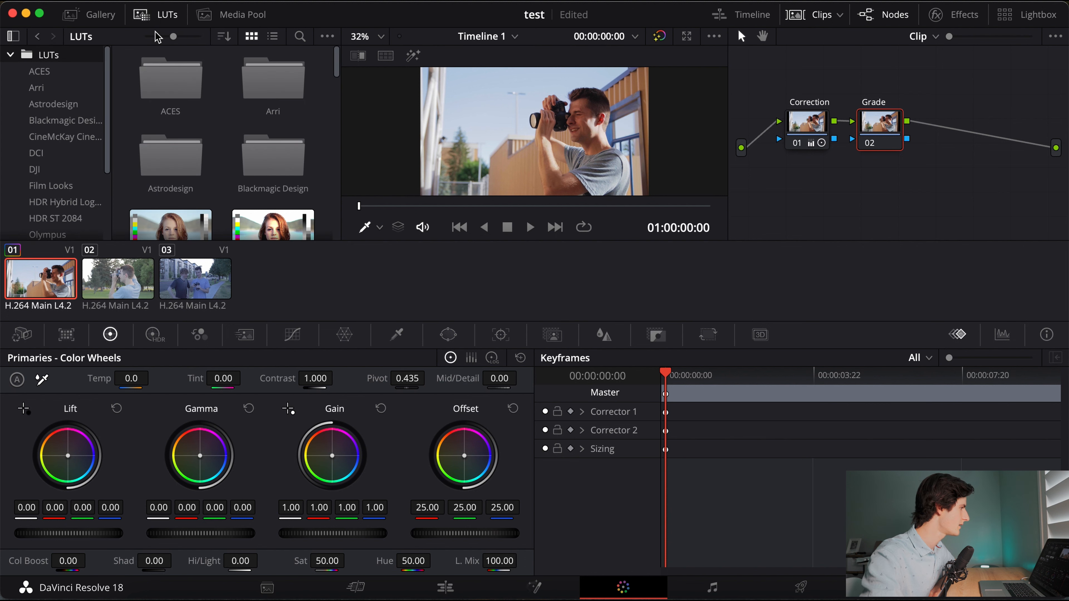
scroll(80, 140, down, 3)
scroll(80, 140, down, 2)
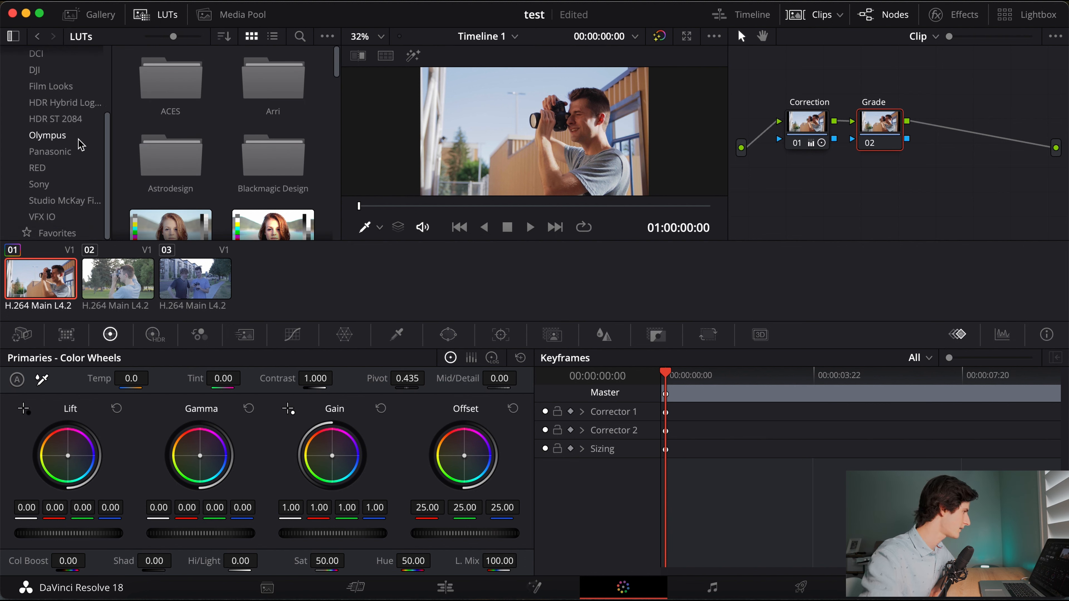
scroll(81, 145, up, 3)
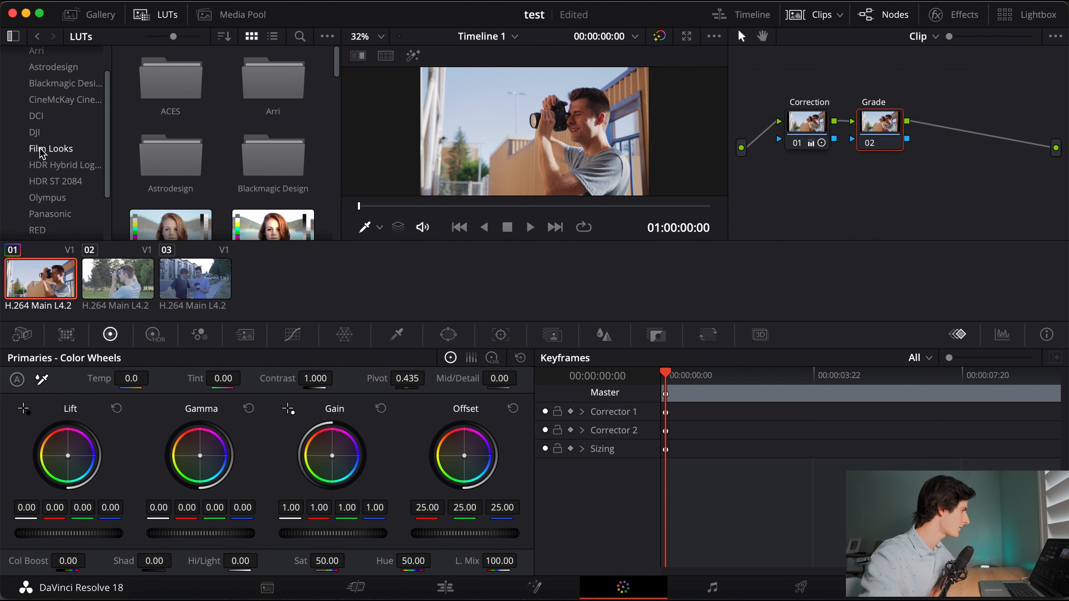
click(38, 152)
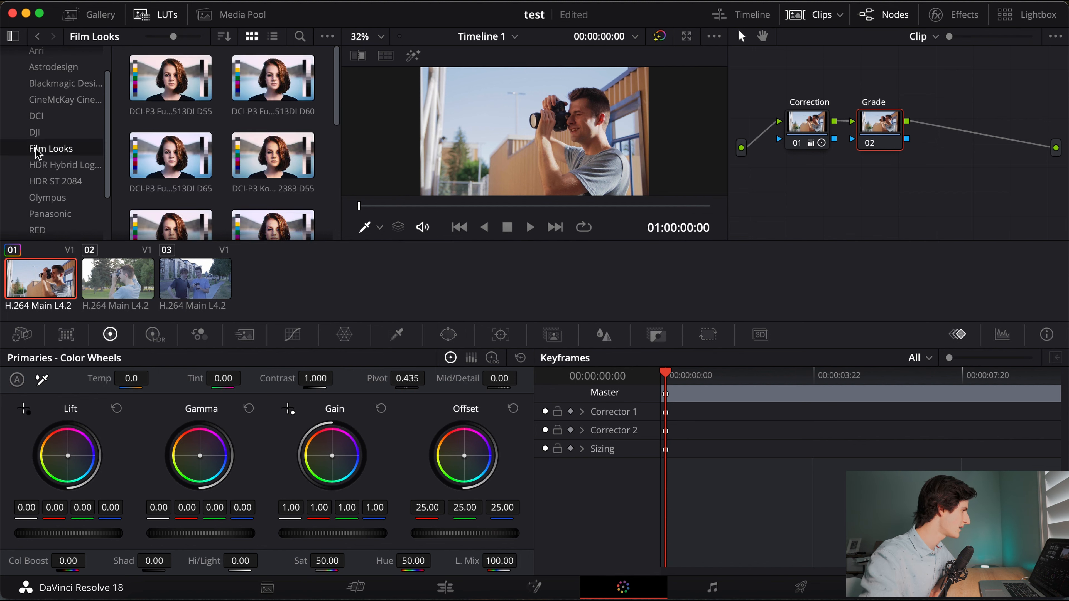
scroll(214, 151, down, 3)
scroll(217, 151, down, 3)
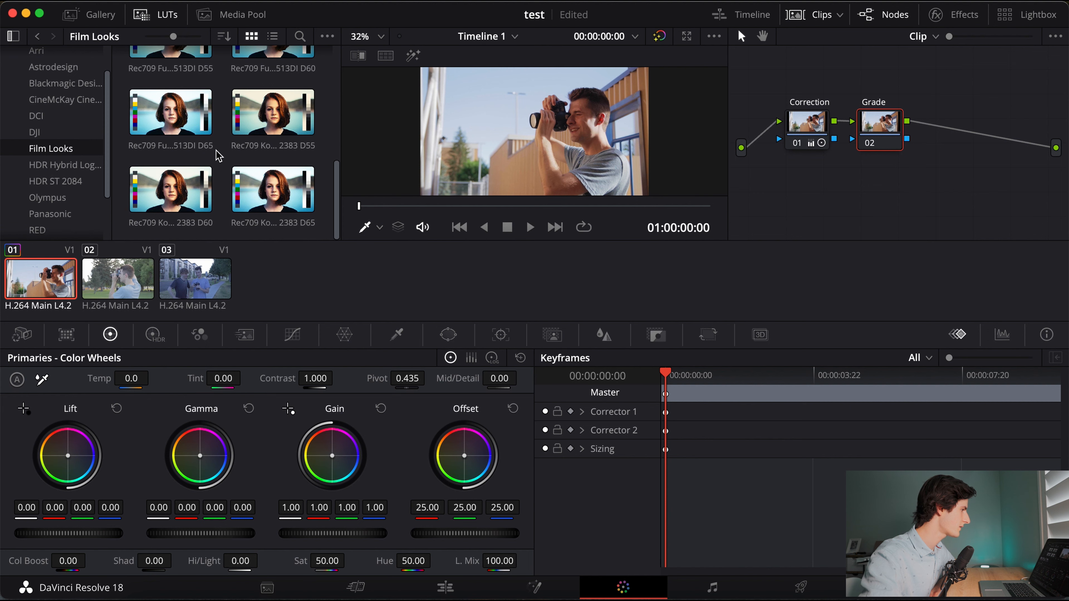
mouse_move(261, 126)
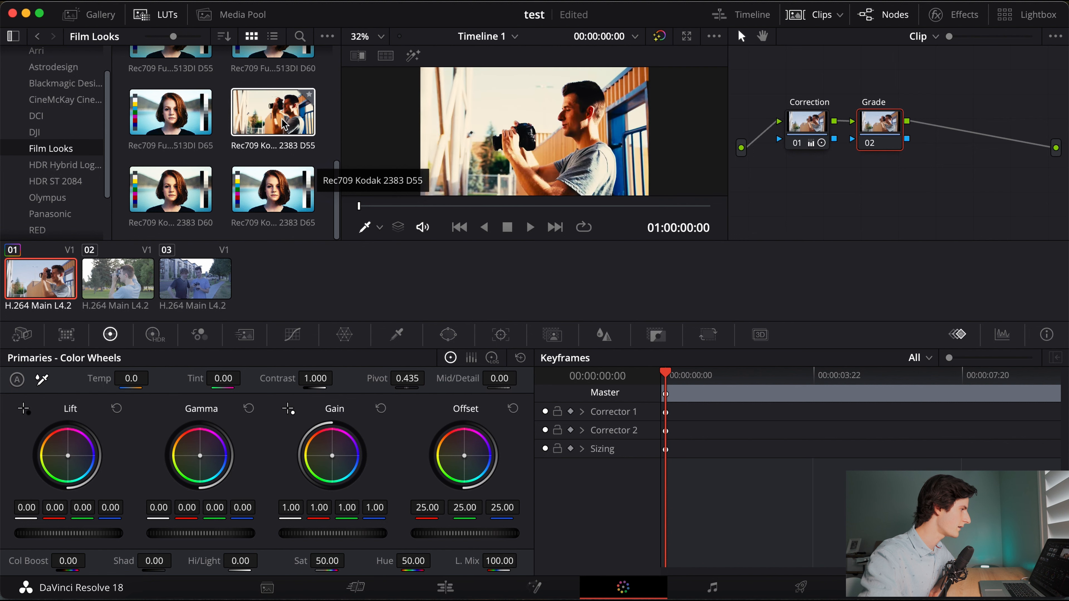
drag(274, 126, 890, 133)
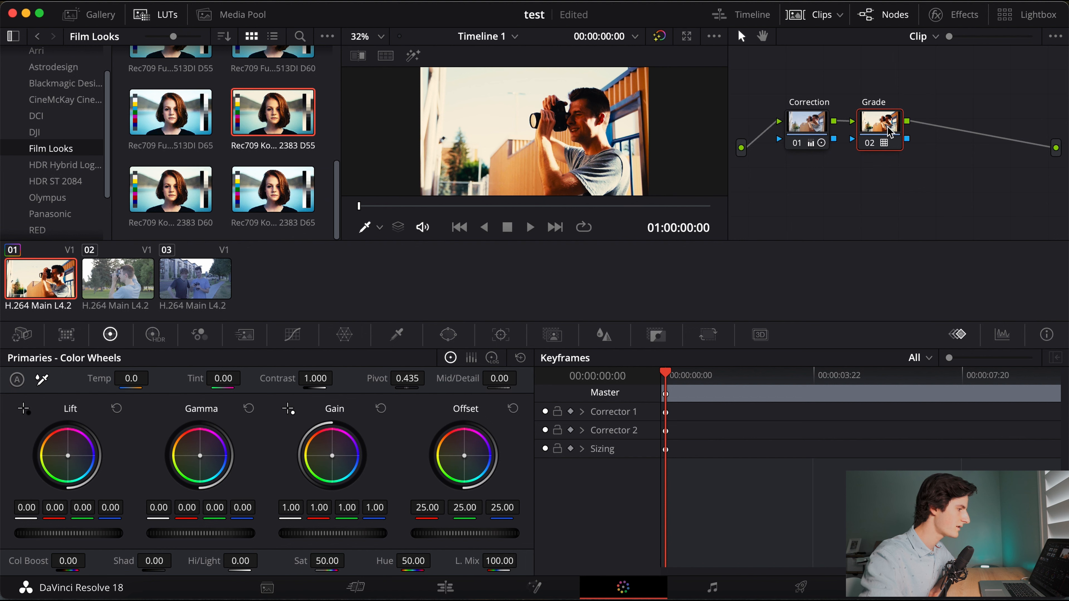
Reduce the Grade node's LUT strength by setting its Key Output Gain to 0.305.
click(660, 341)
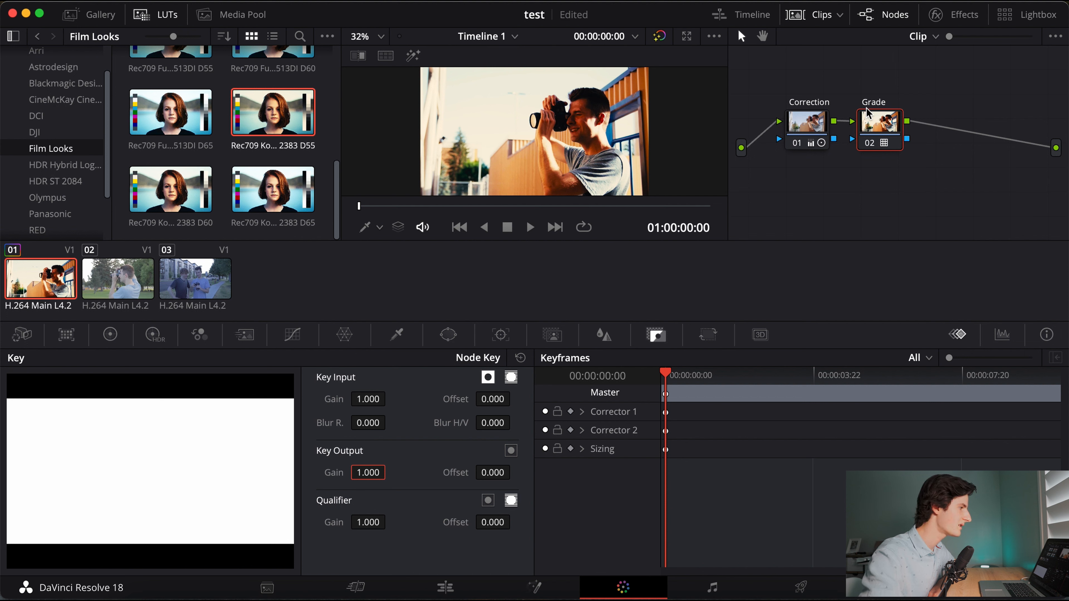
click(370, 472)
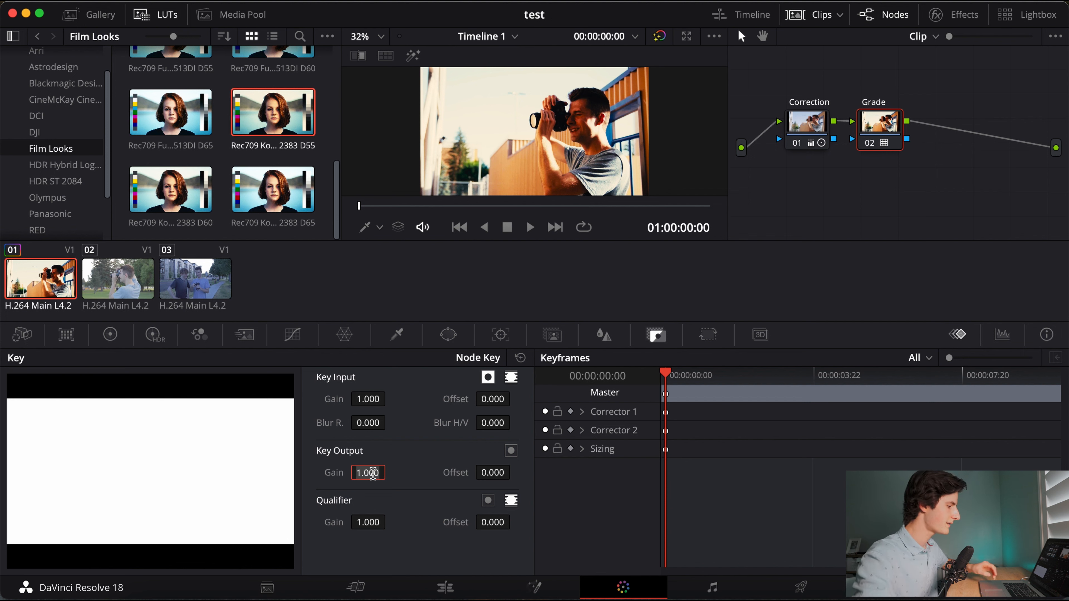
text(0.2)
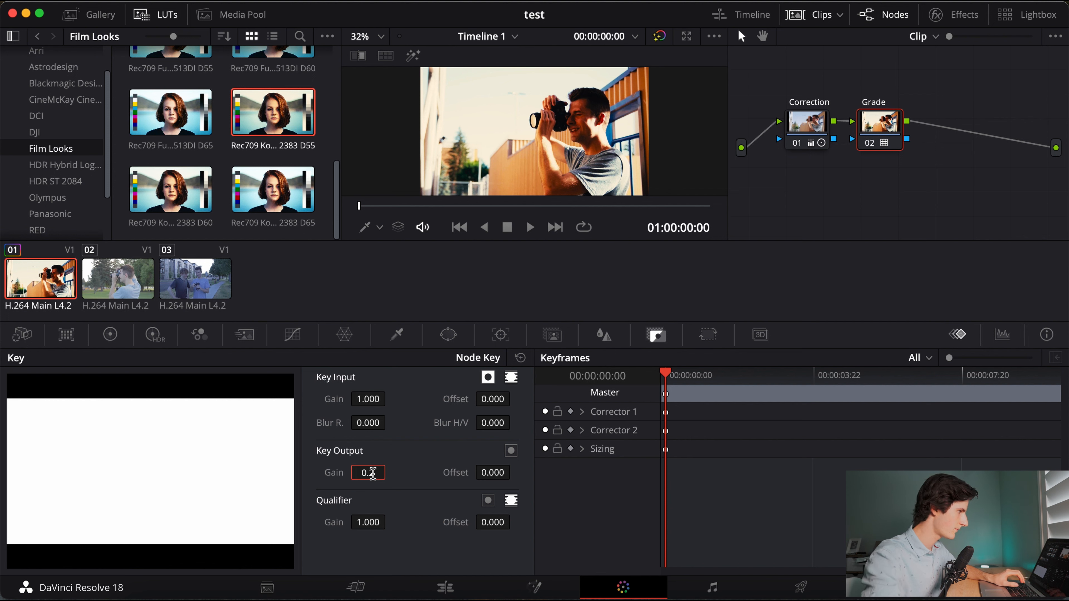
key(Return)
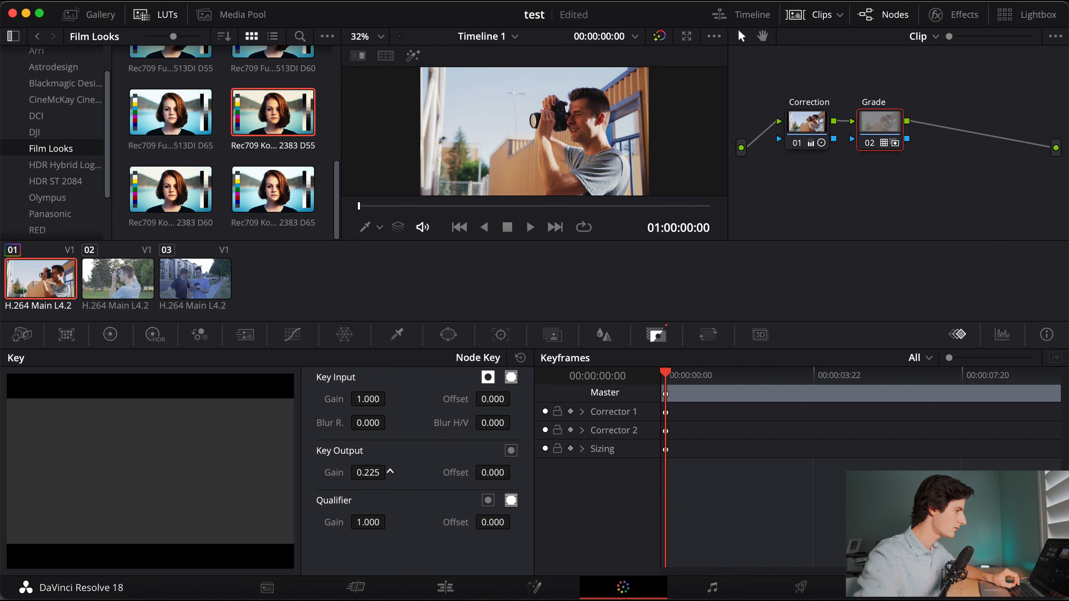
drag(391, 472, 830, 157)
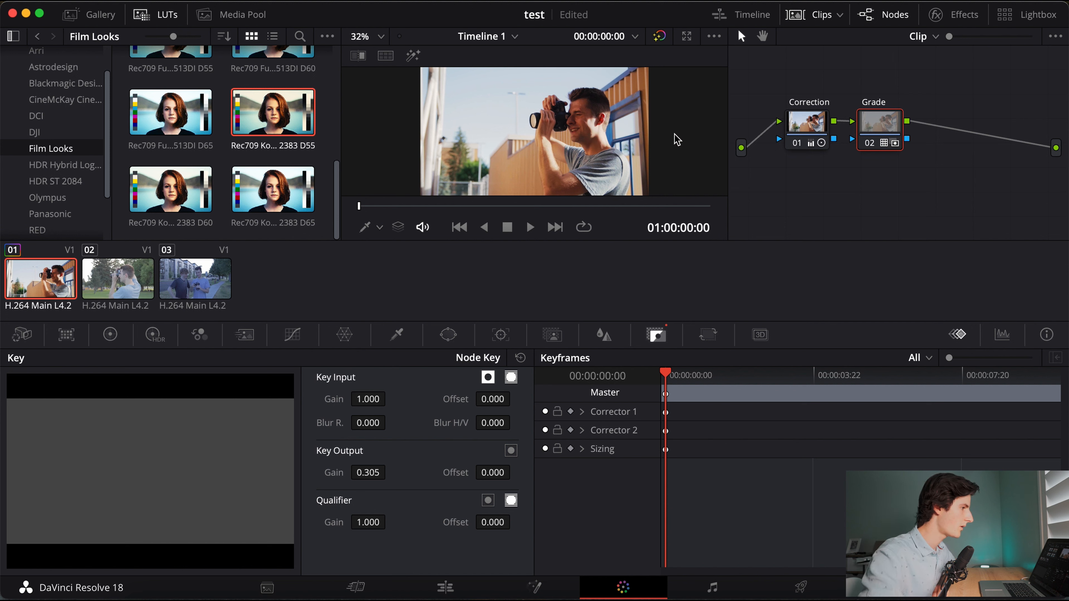
On the Correction node, set master Gain to 0.81, Gamma to 0.06 and Lift to -0.02.
click(817, 129)
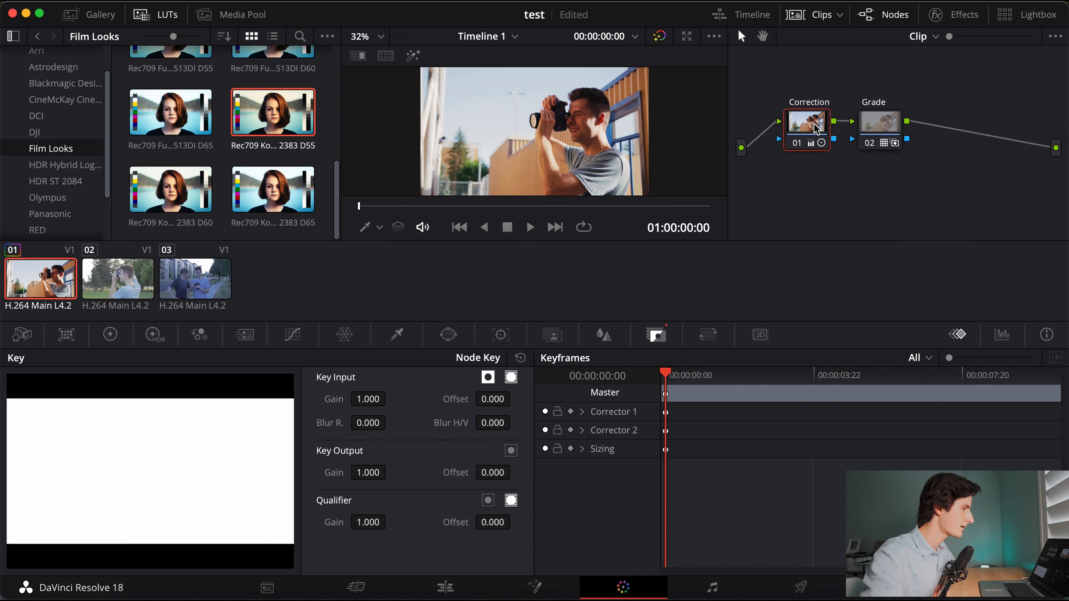
click(110, 340)
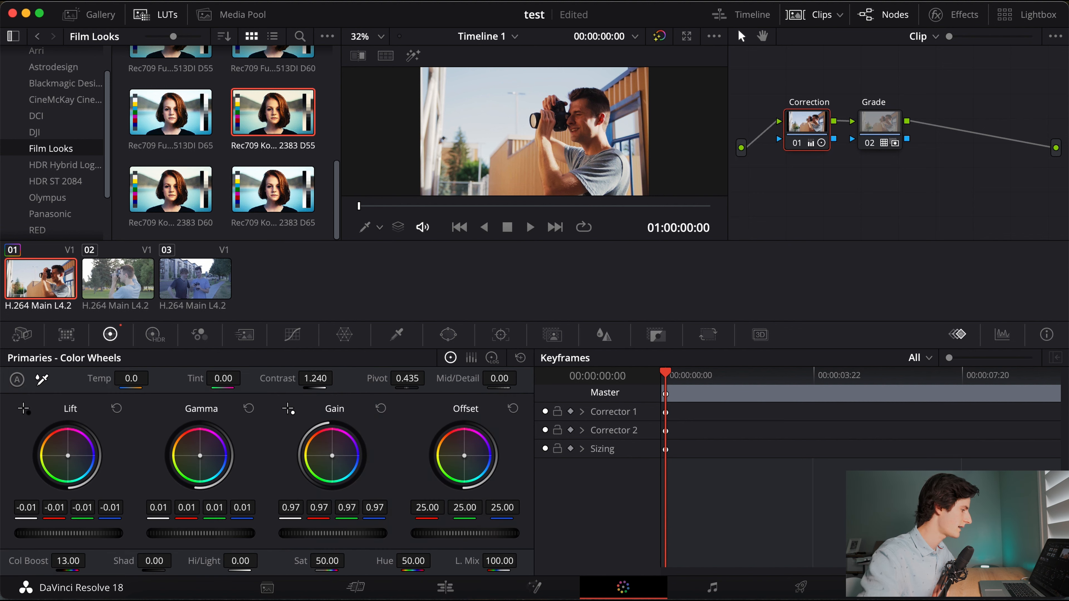
drag(332, 534, 311, 533)
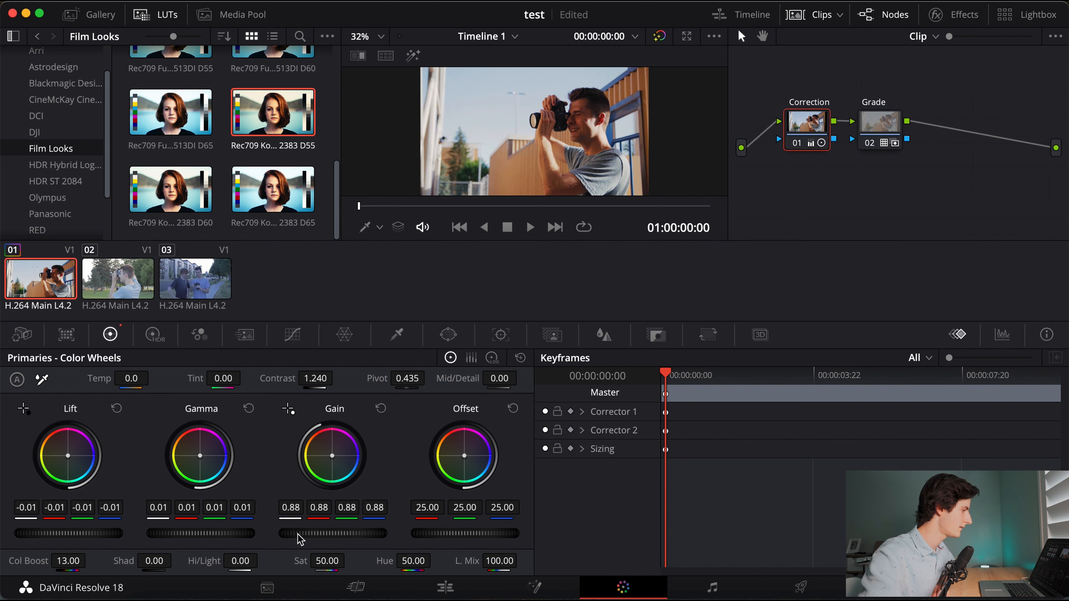
drag(201, 533, 208, 533)
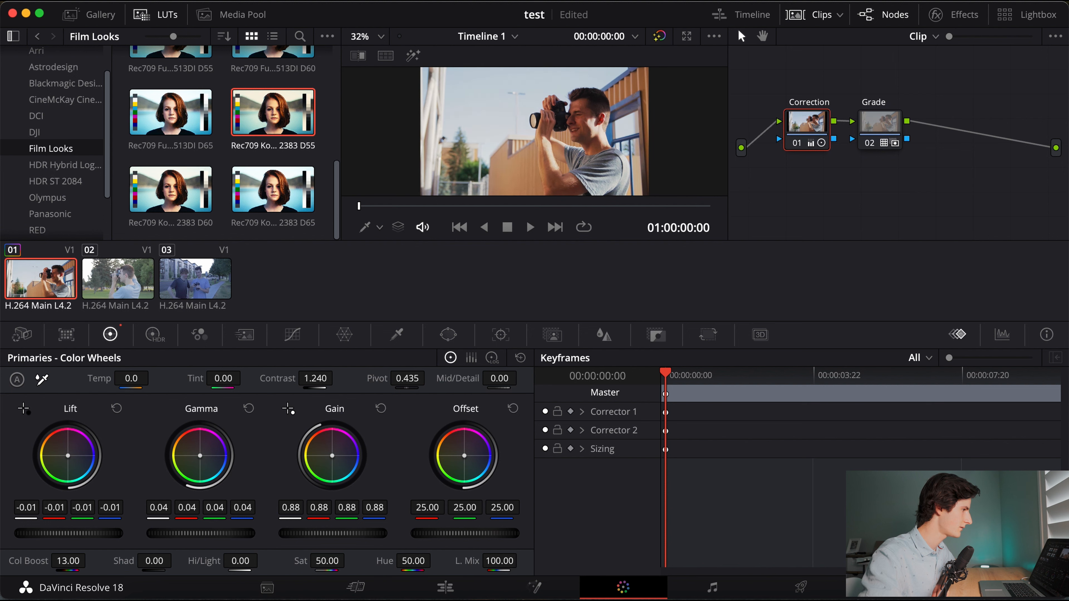
drag(328, 534, 320, 538)
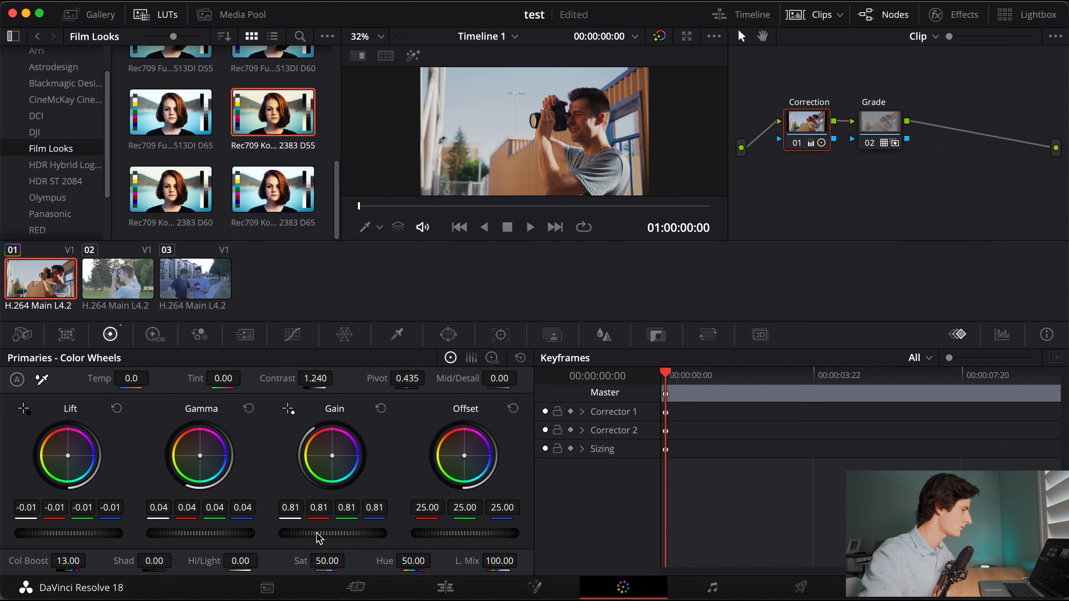
drag(200, 534, 205, 534)
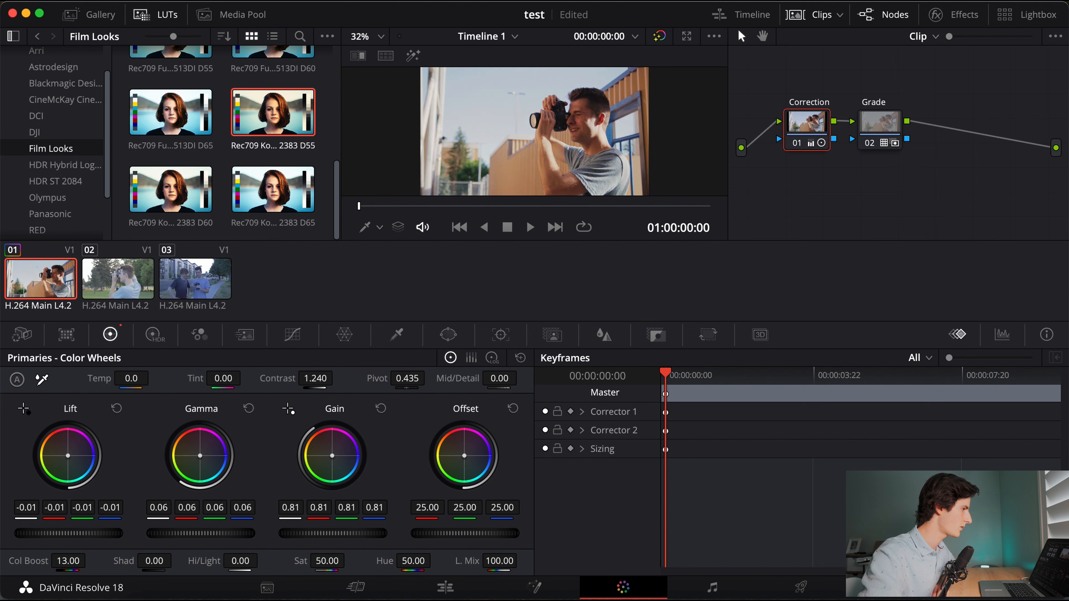
drag(90, 538, 87, 538)
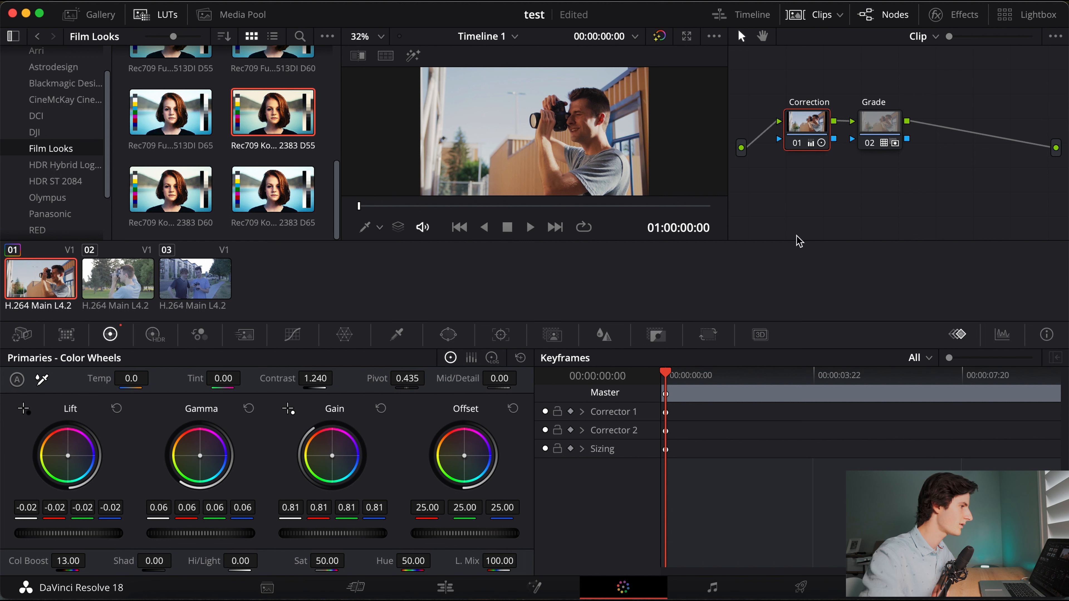
Disable the Grade and Correction nodes and re-enable them to compare the first clip before and after.
click(870, 144)
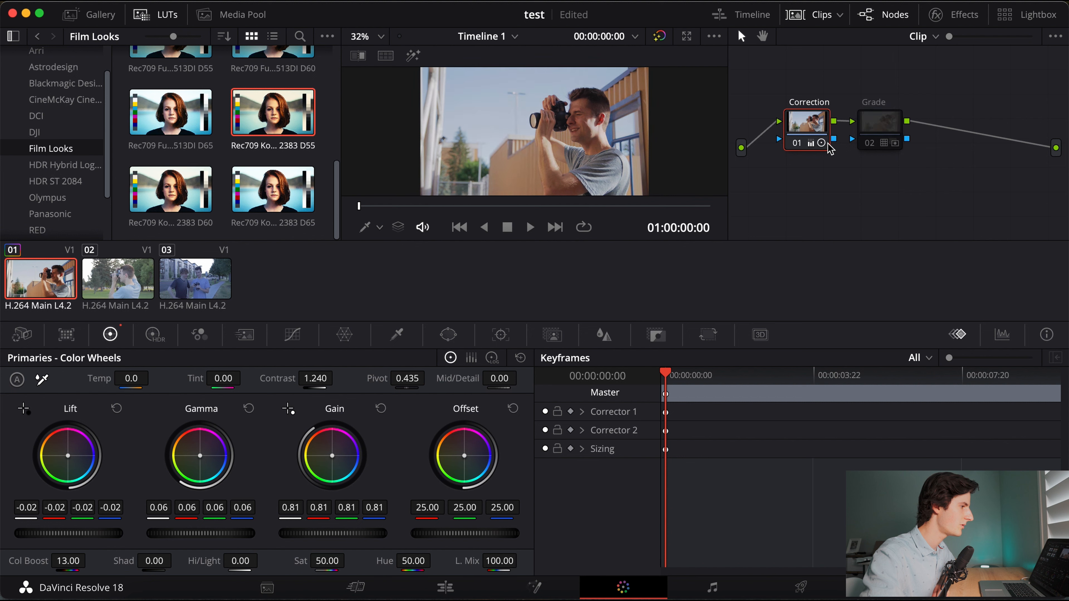
click(796, 144)
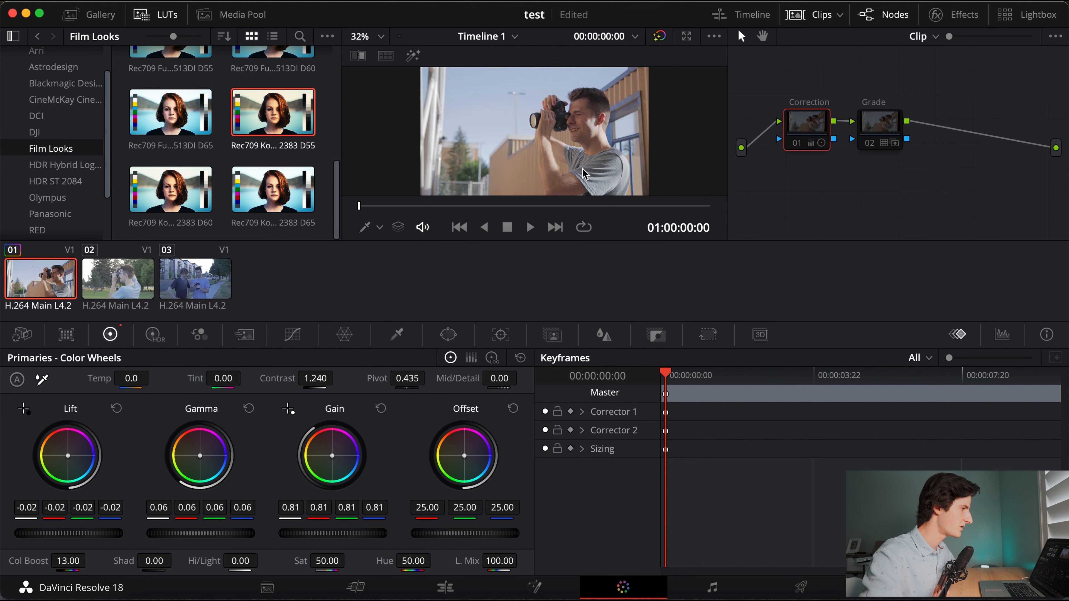
click(797, 143)
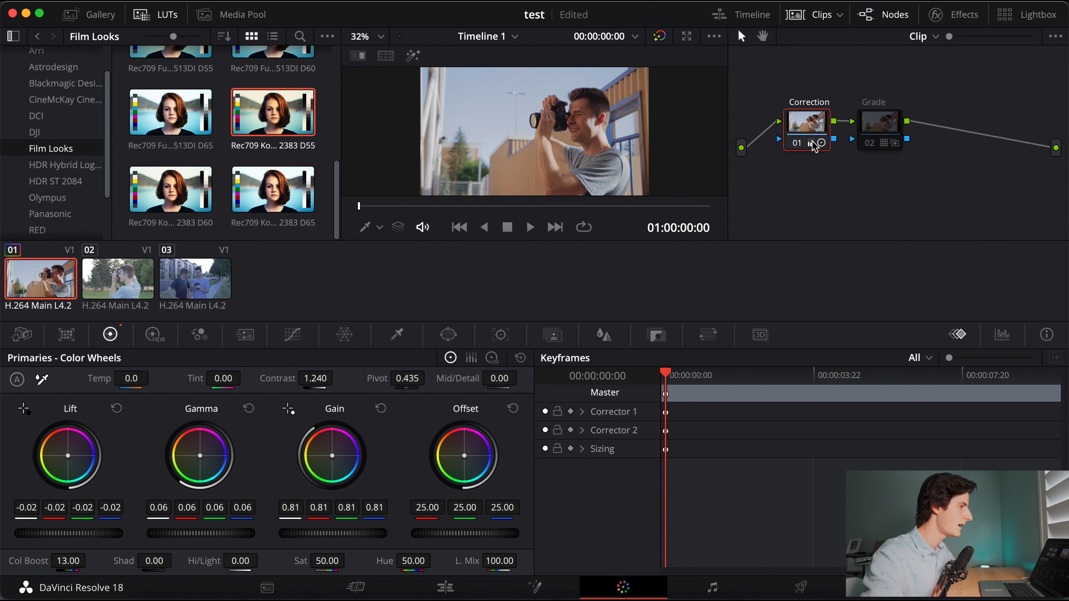
click(869, 144)
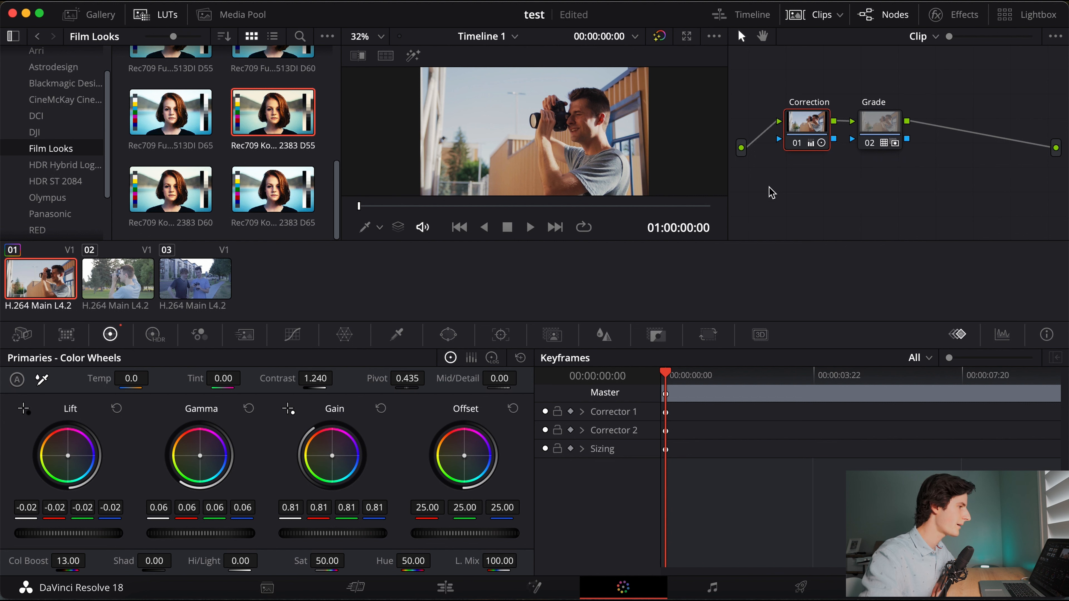
Apply the first clip's Correction and Grade nodes to clip 02 and set its Correction Contrast to 1.280.
drag(760, 194, 950, 87)
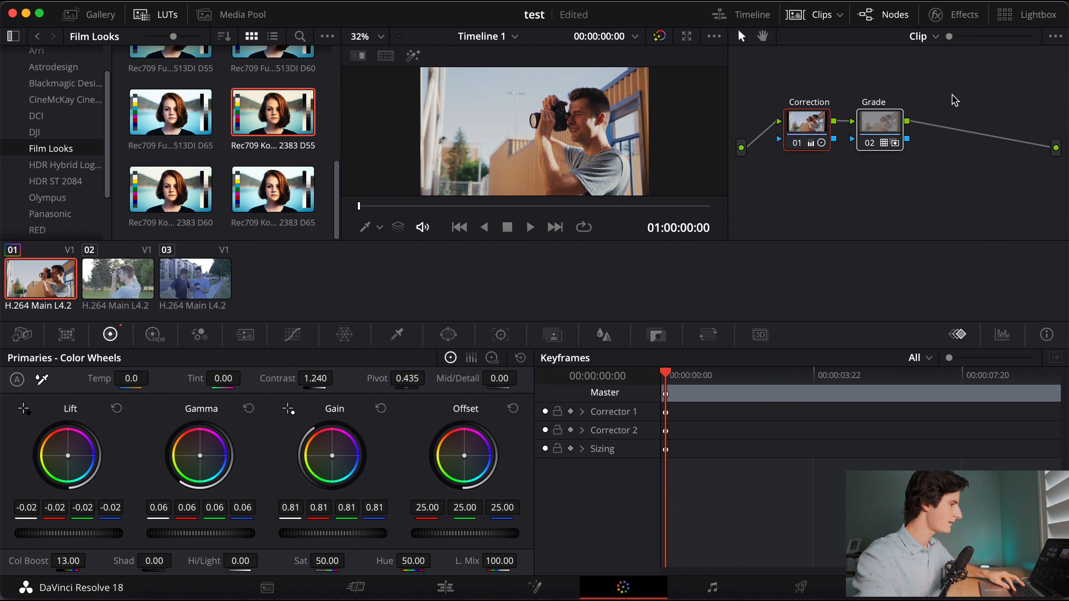
click(118, 287)
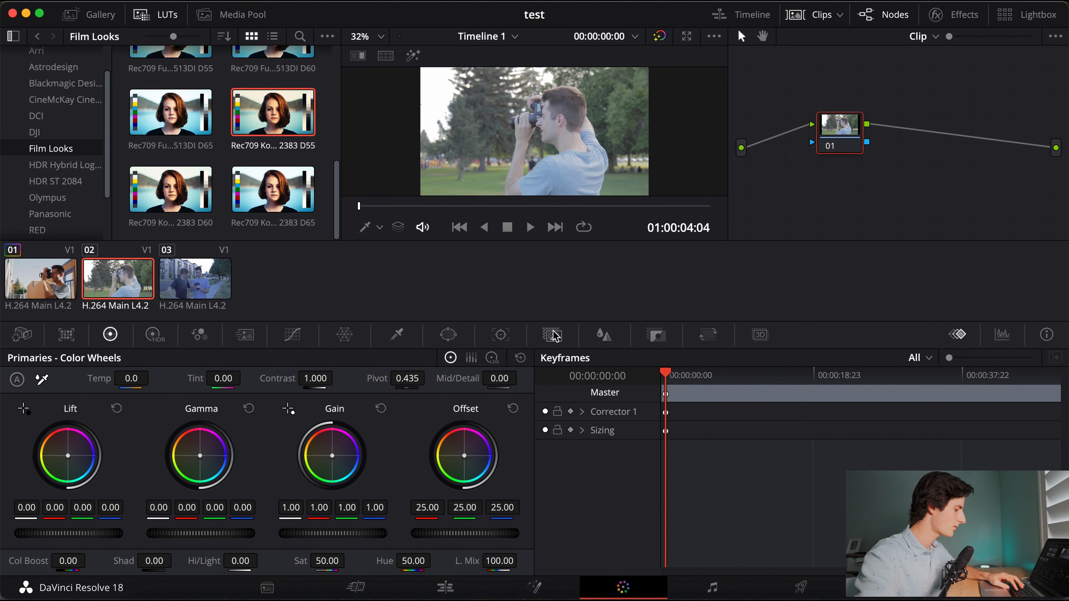
key(equal)
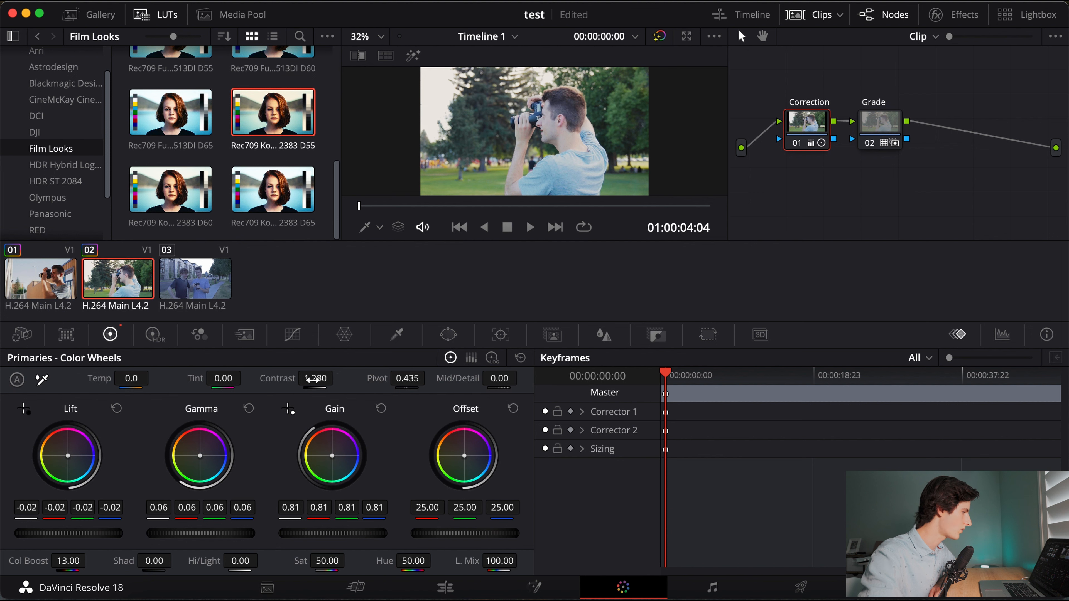
With the Grade node disabled, set clip 02's Correction node to Lift -0.12, Temp 600 and Tint 15.
drag(76, 534, 59, 533)
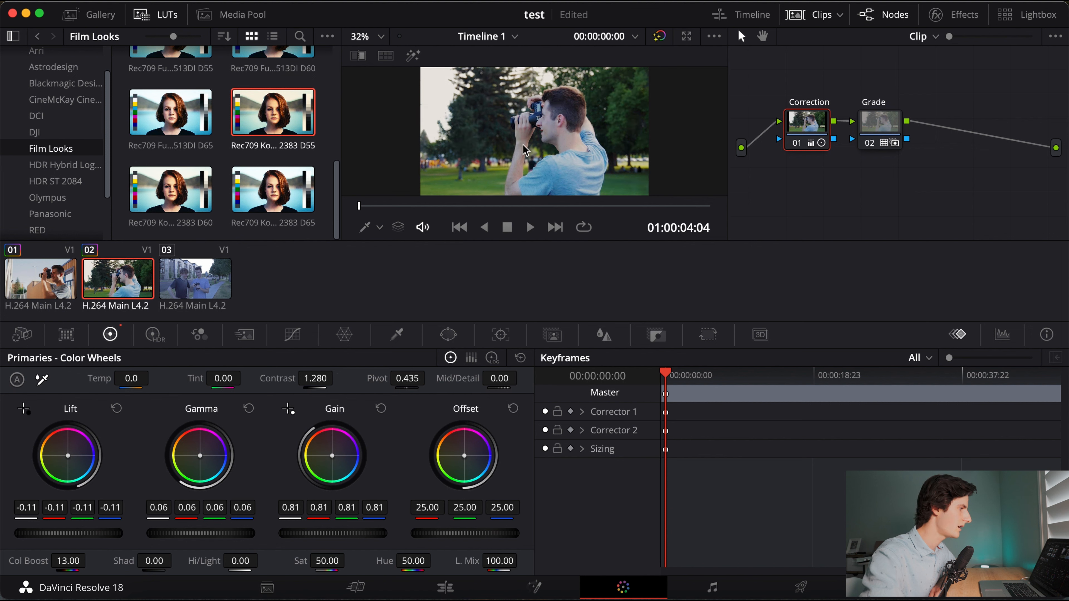
click(870, 143)
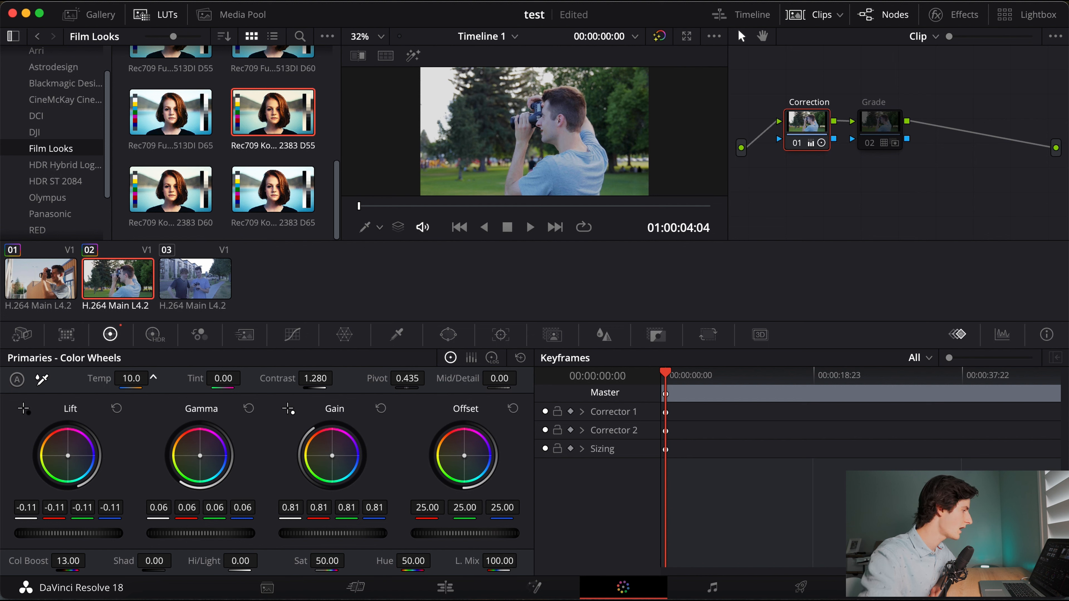
drag(144, 378, 173, 378)
drag(239, 378, 245, 378)
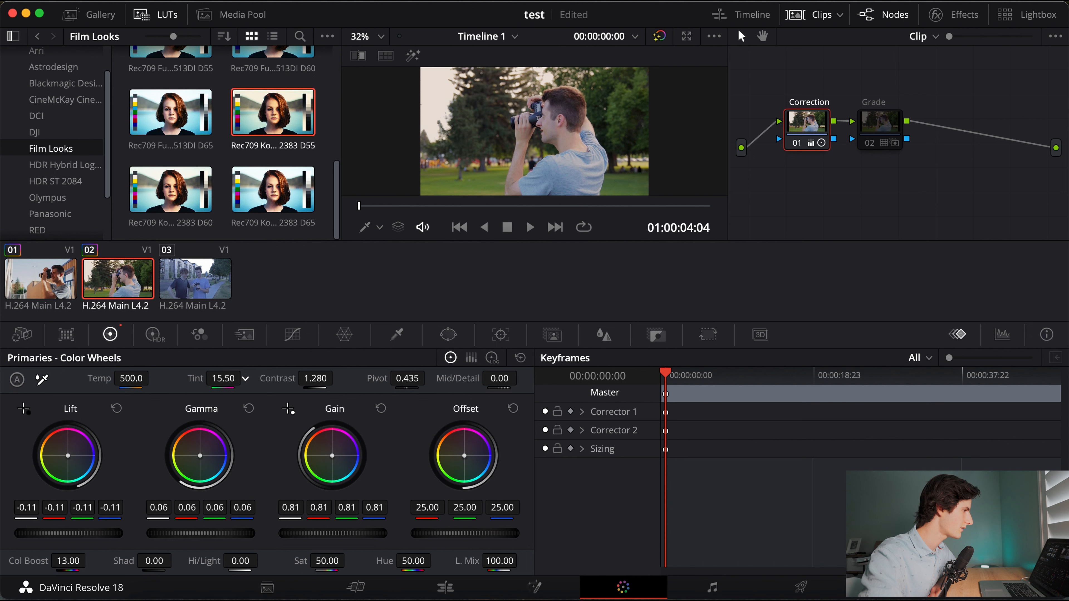
drag(146, 378, 156, 377)
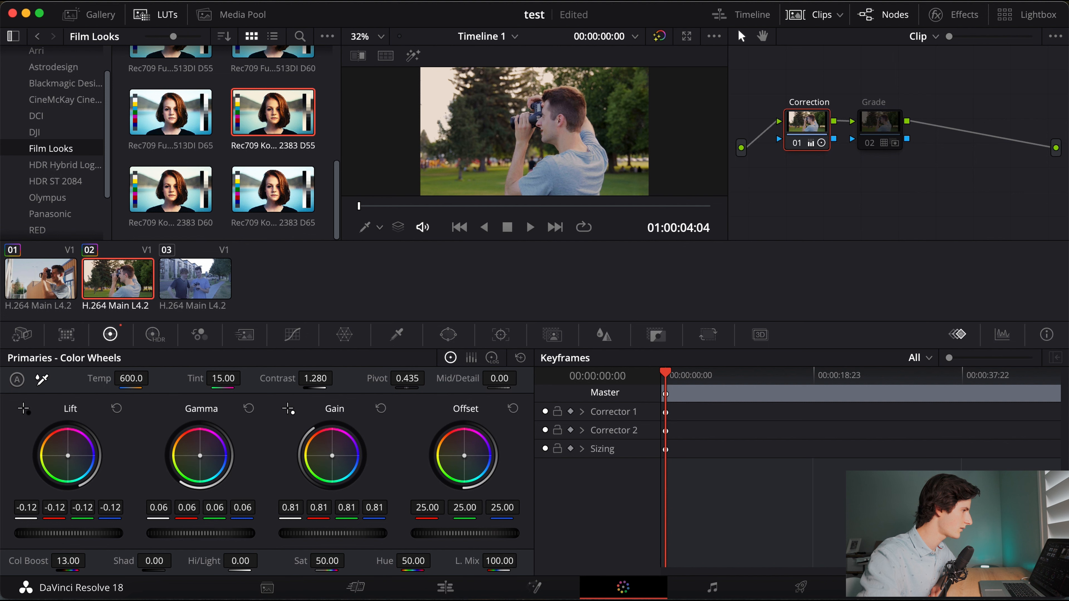
Re-enable clip 02's Grade node, toggle it to compare the look, and leave the node selected.
click(867, 144)
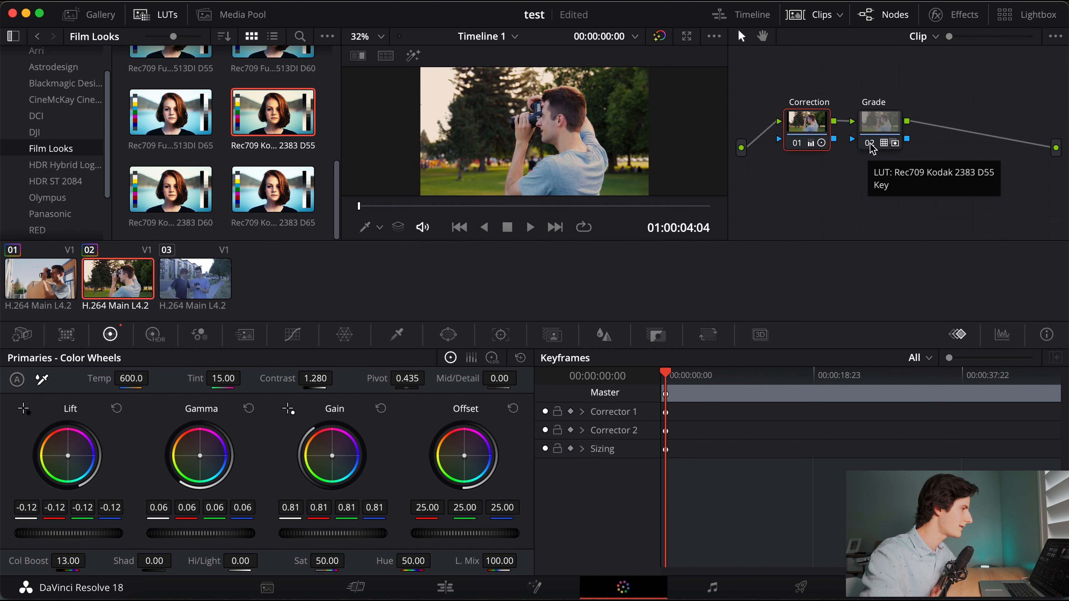
click(869, 144)
click(869, 144)
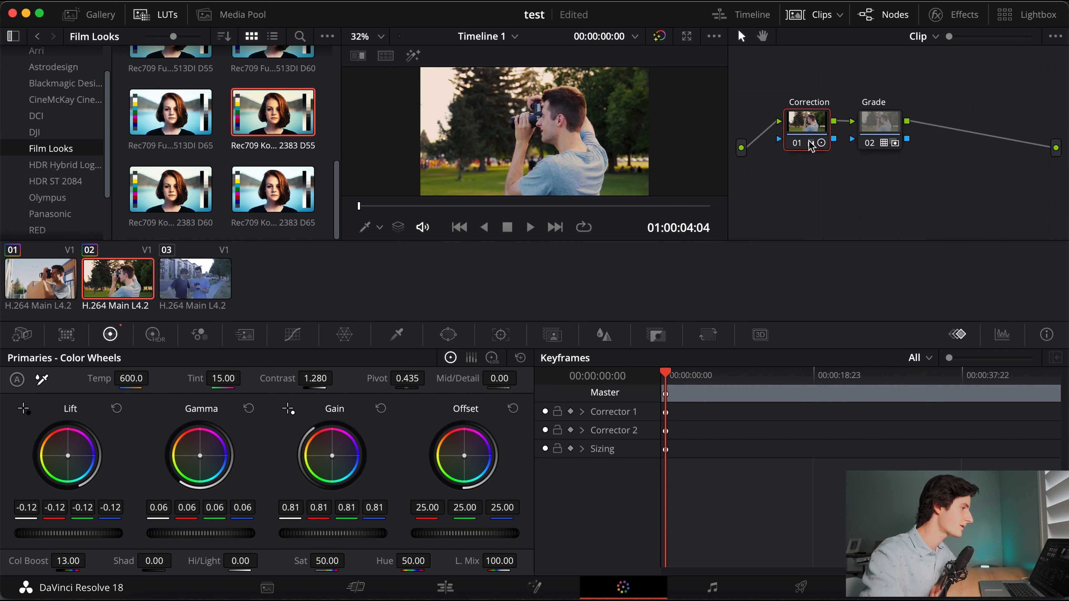
click(876, 134)
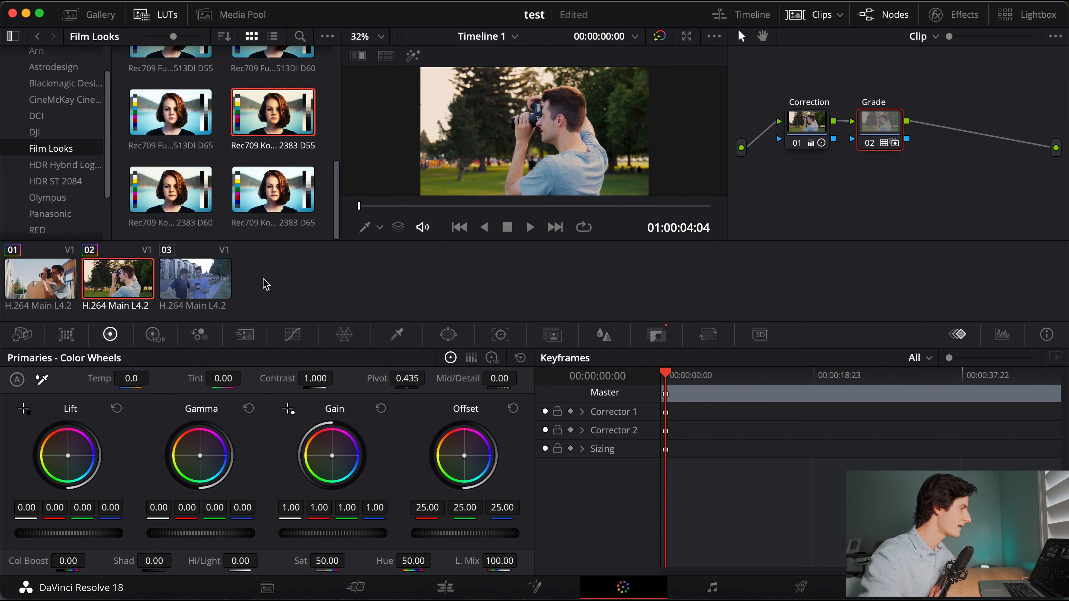
Open the custom curve for clip 03, try raising a midtone point to brighten the image, and remove that point.
click(220, 290)
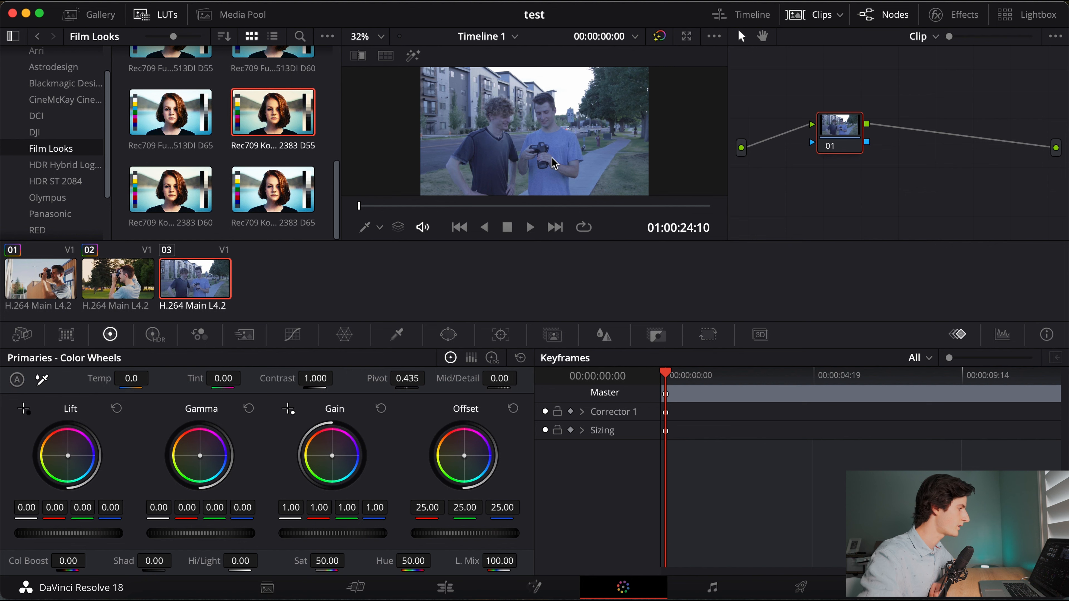
click(294, 342)
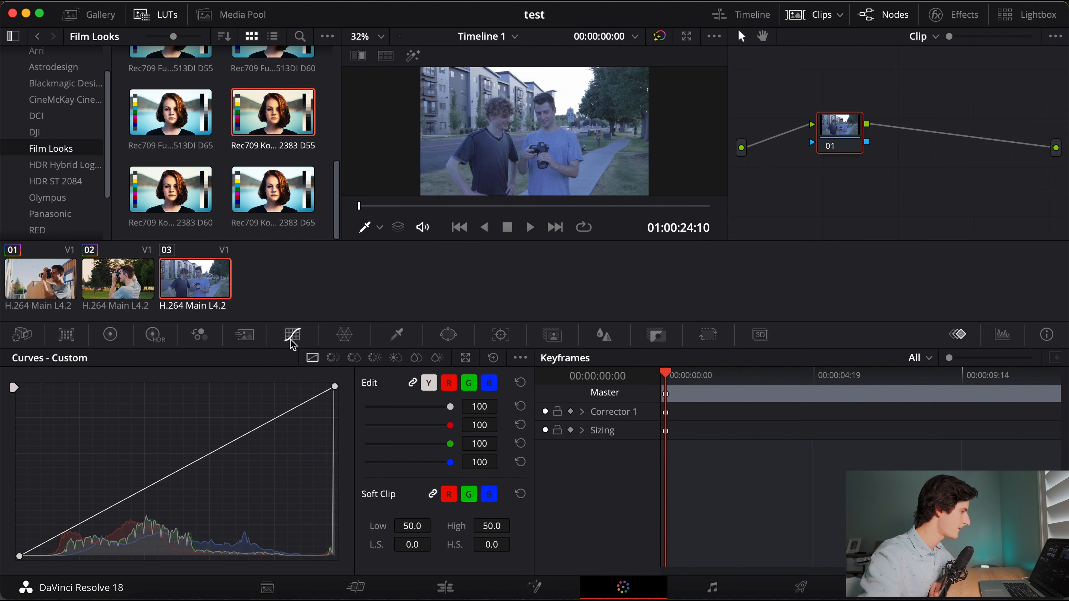
click(338, 387)
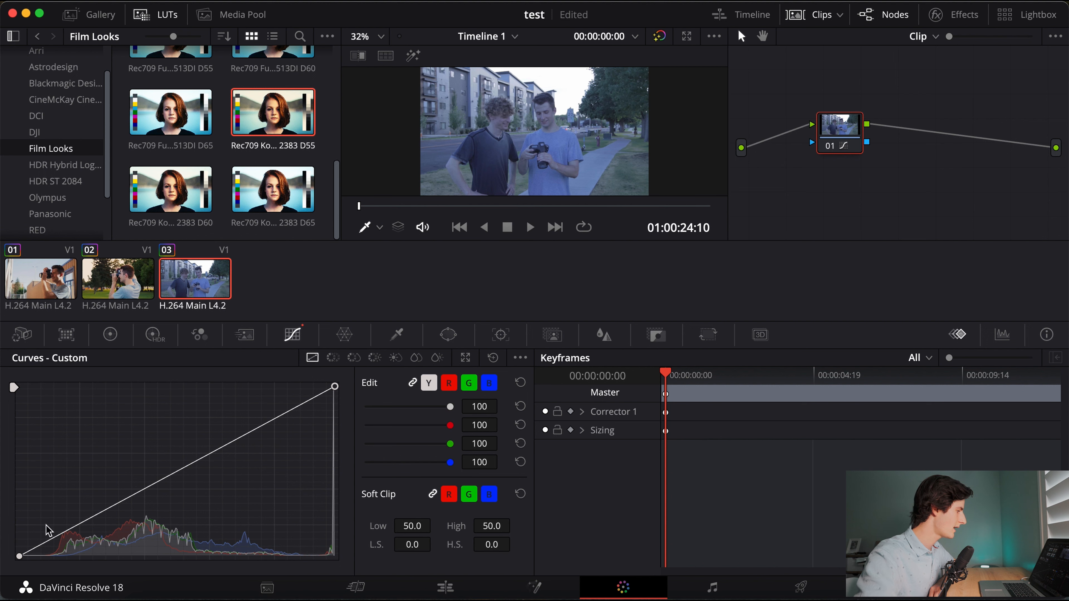
click(19, 557)
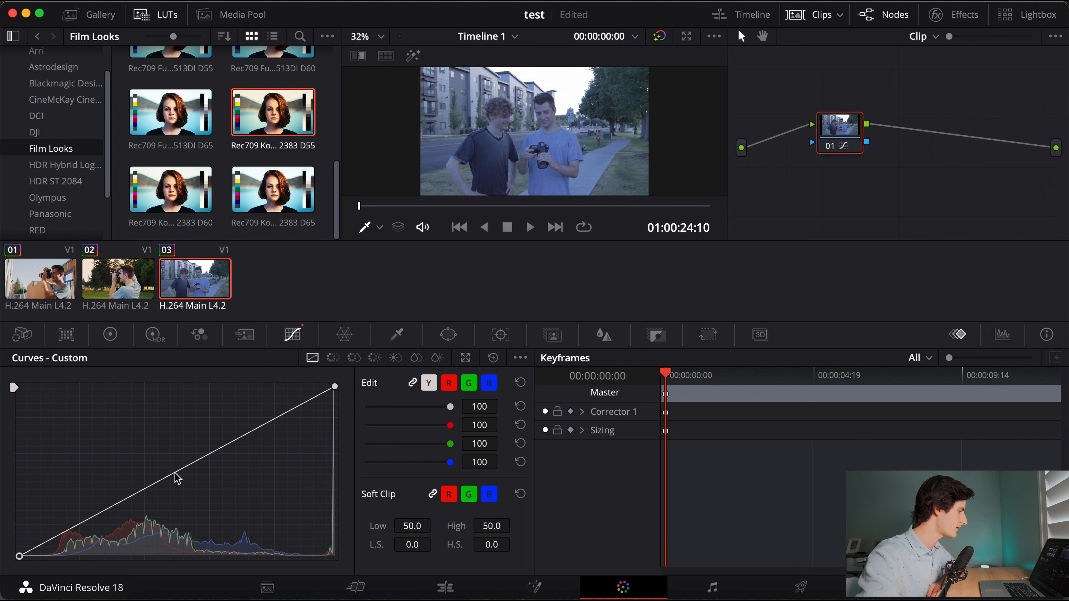
drag(174, 475, 164, 449)
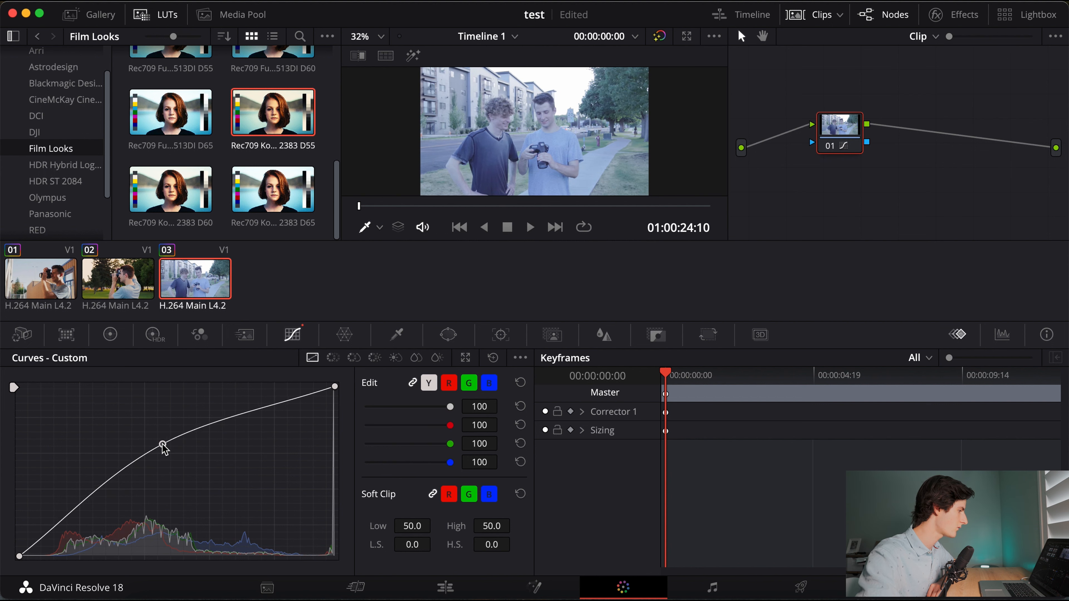
right_click(163, 445)
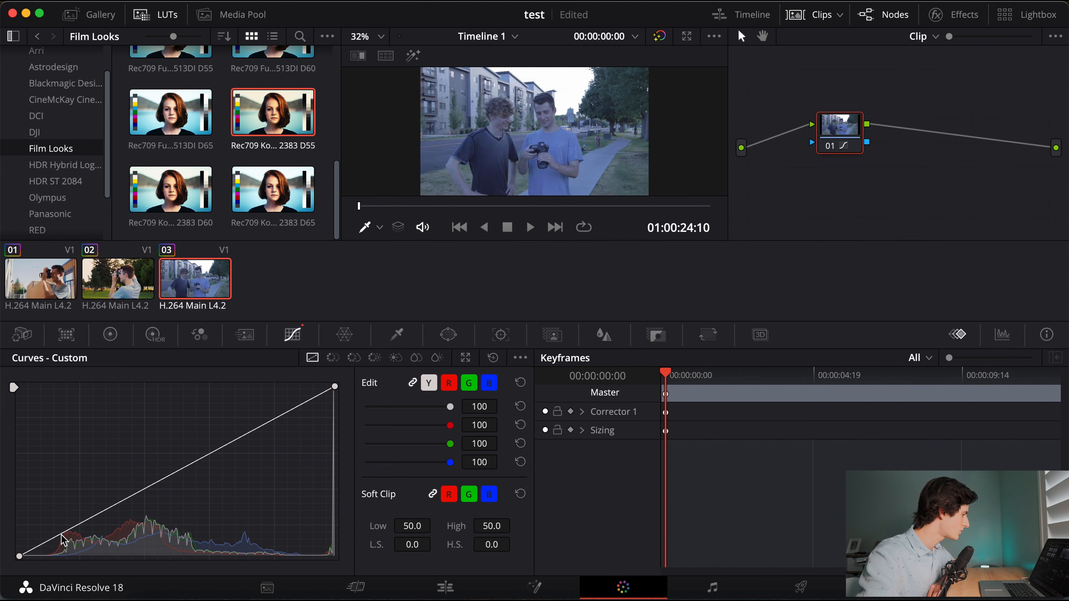
Add a shadow point to clip 03's curve and pull it down, then try a raised highlight point and delete it.
drag(64, 539, 74, 542)
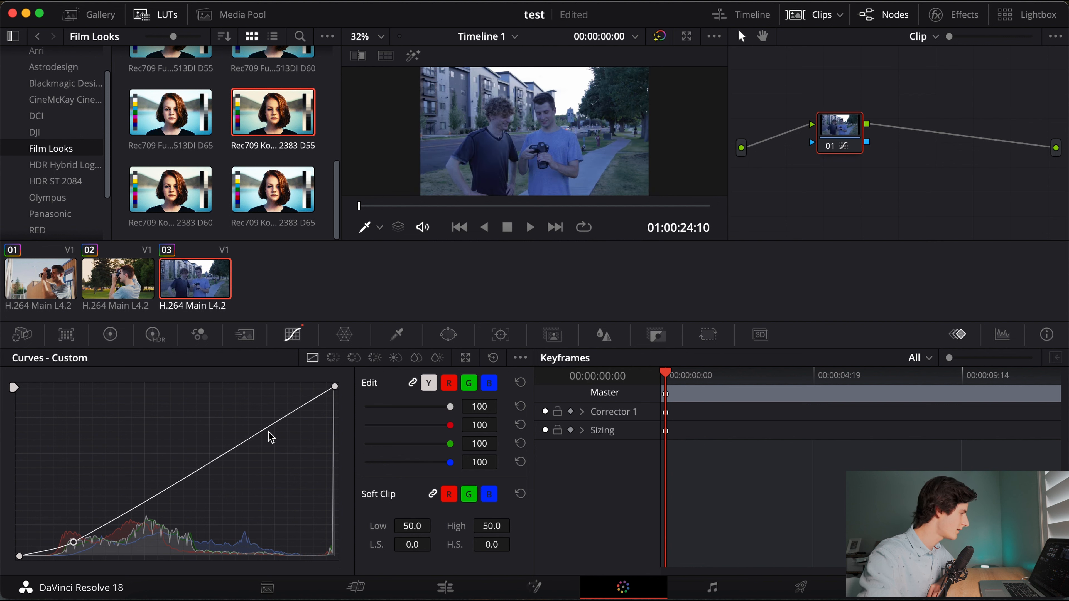
drag(271, 438, 254, 406)
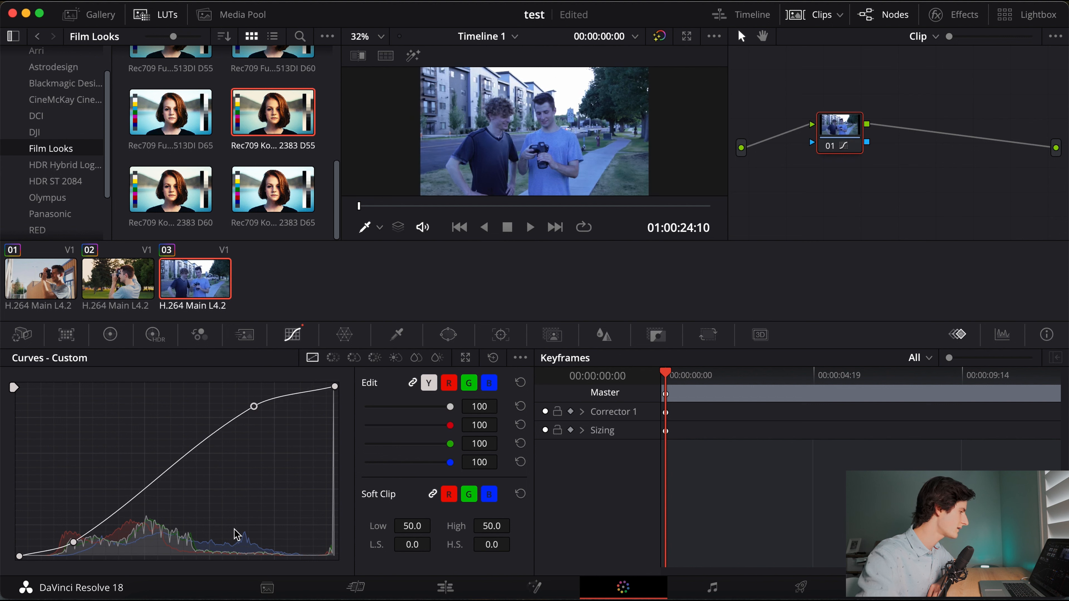
right_click(254, 408)
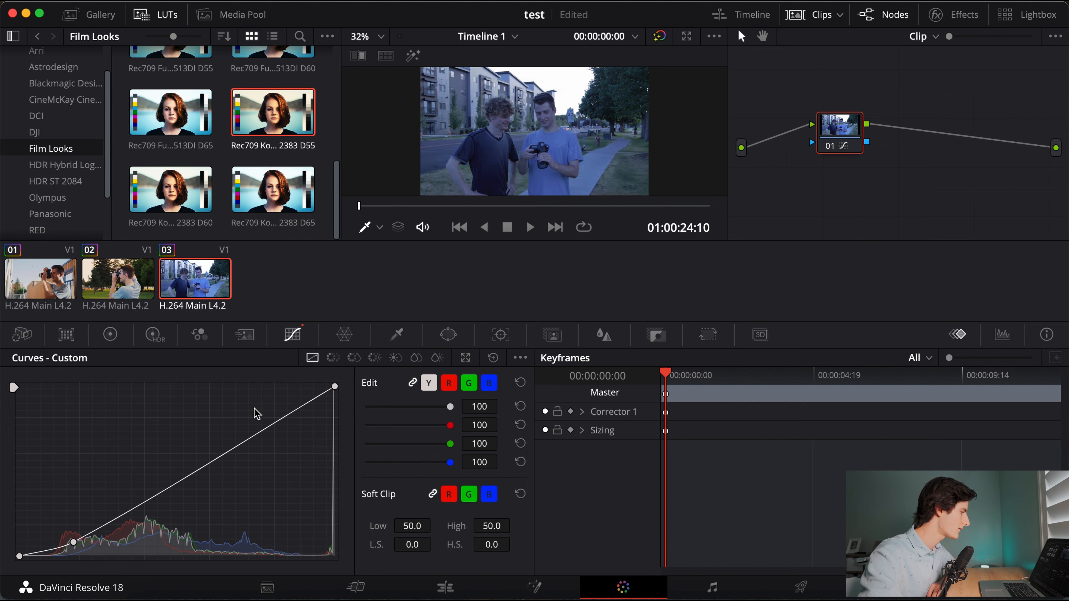
Reshape clip 03's custom curve for contrast: remove the old shadow point, move the black point inward, raise the highlights and slightly lower the shadows.
right_click(74, 544)
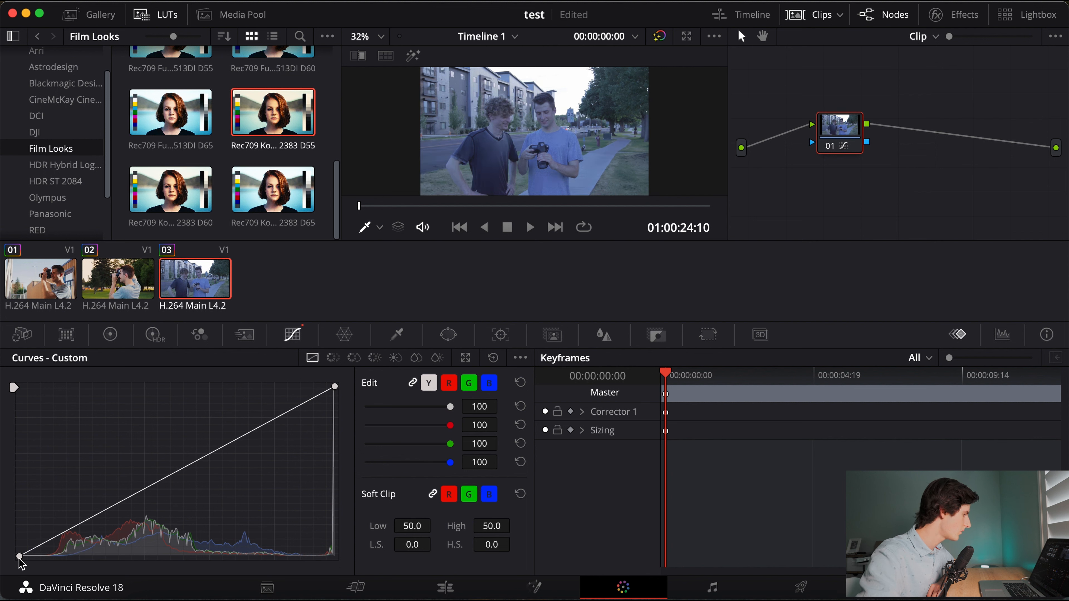
drag(19, 557, 43, 556)
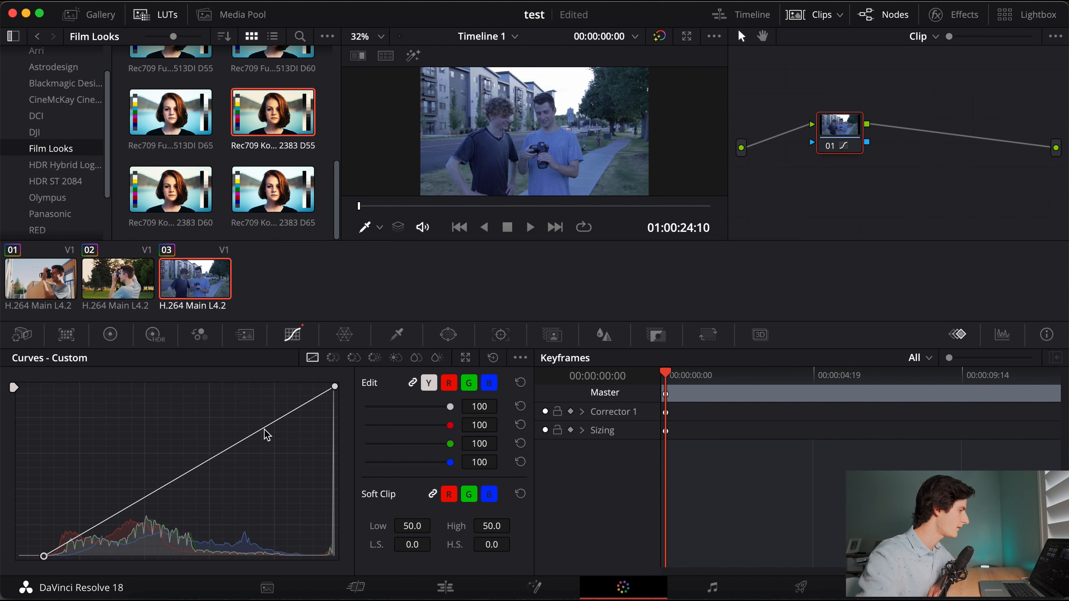
drag(265, 434, 259, 415)
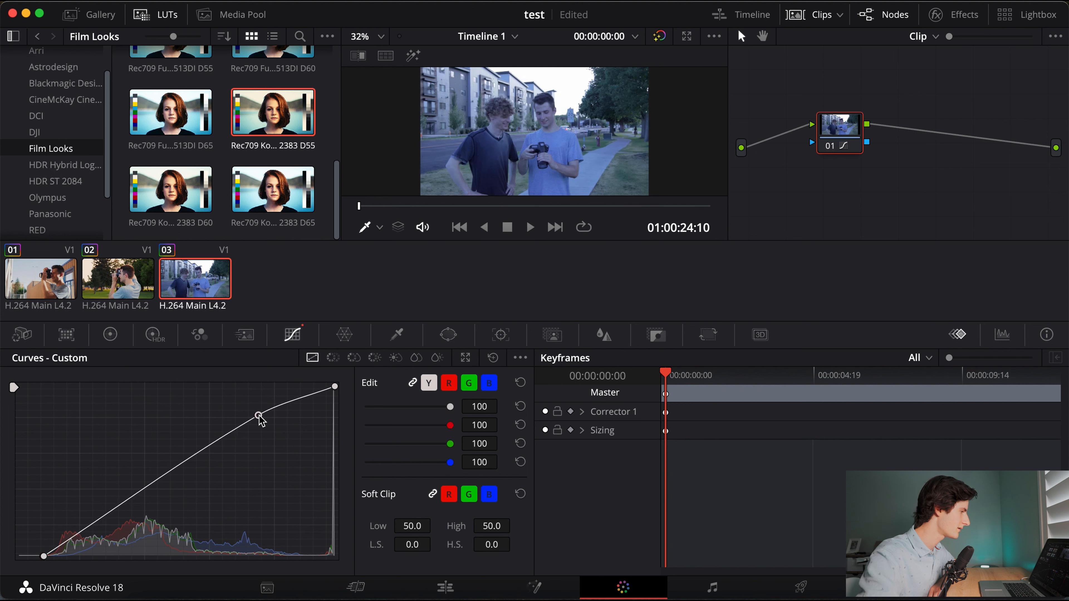
drag(89, 526, 91, 529)
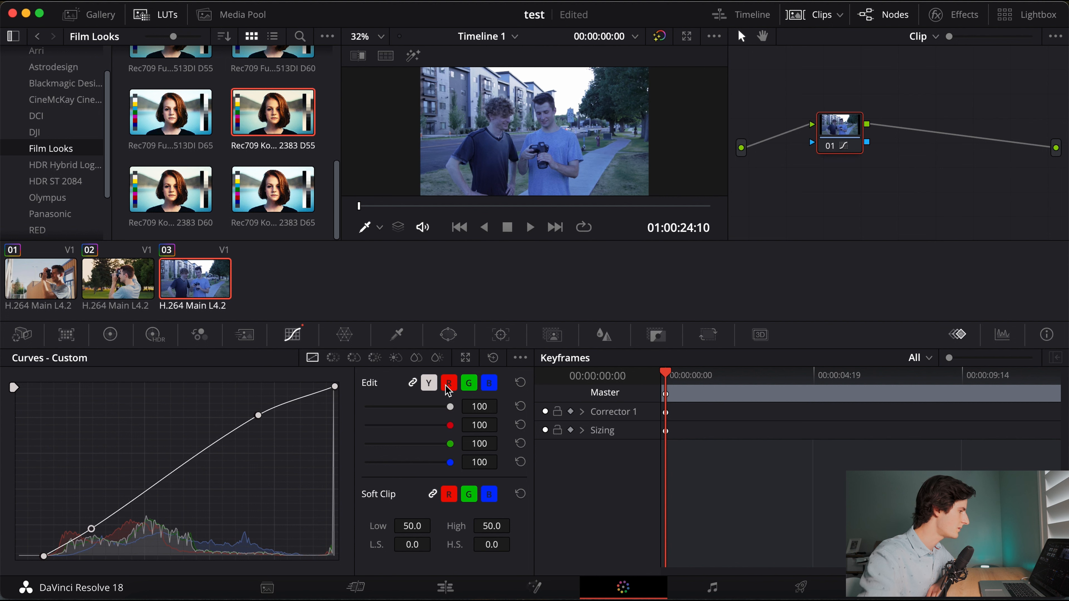
Unlink the custom curve channels and go through the red, green and blue curves individually, leaving the blue curve active.
click(415, 387)
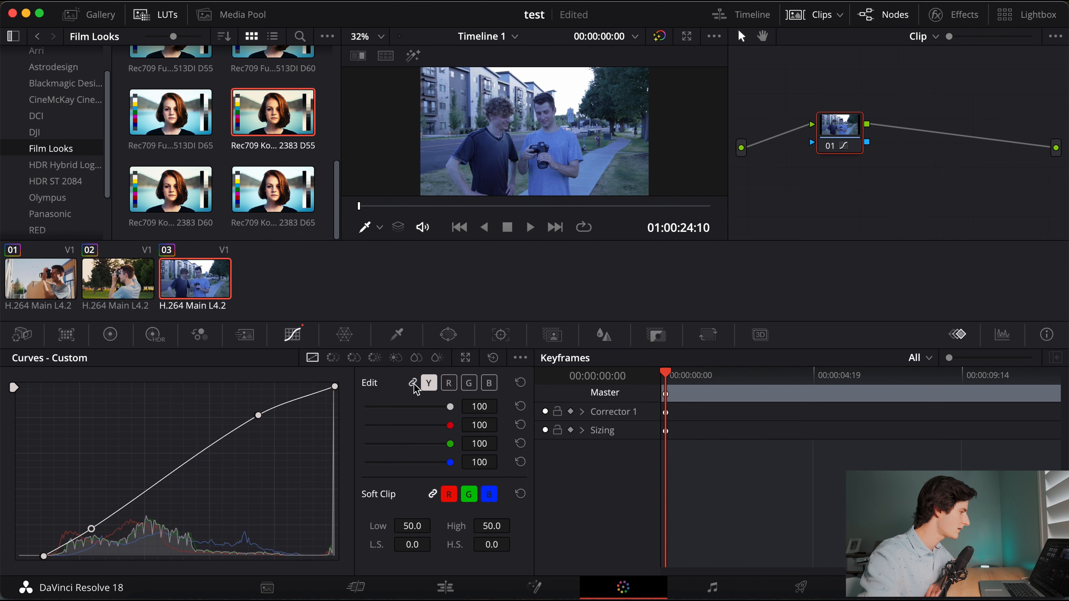
click(449, 383)
click(469, 383)
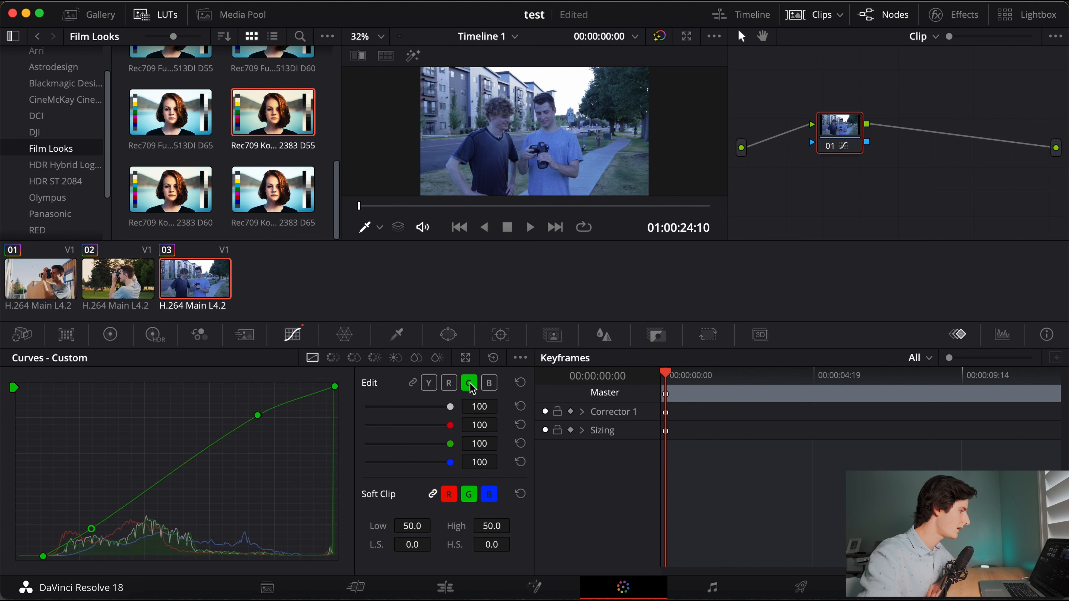
click(486, 383)
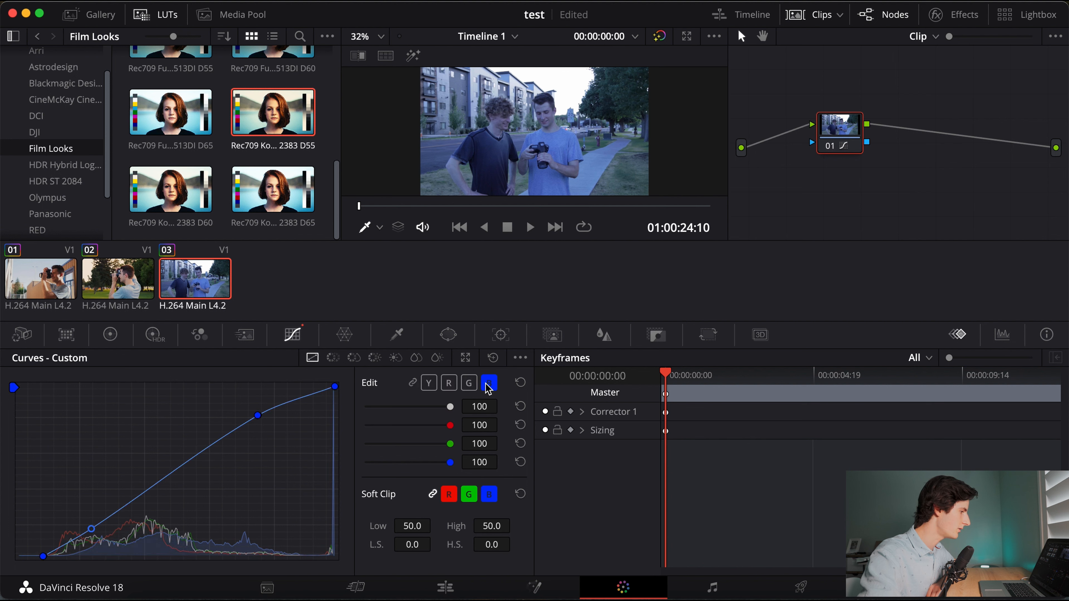
click(455, 384)
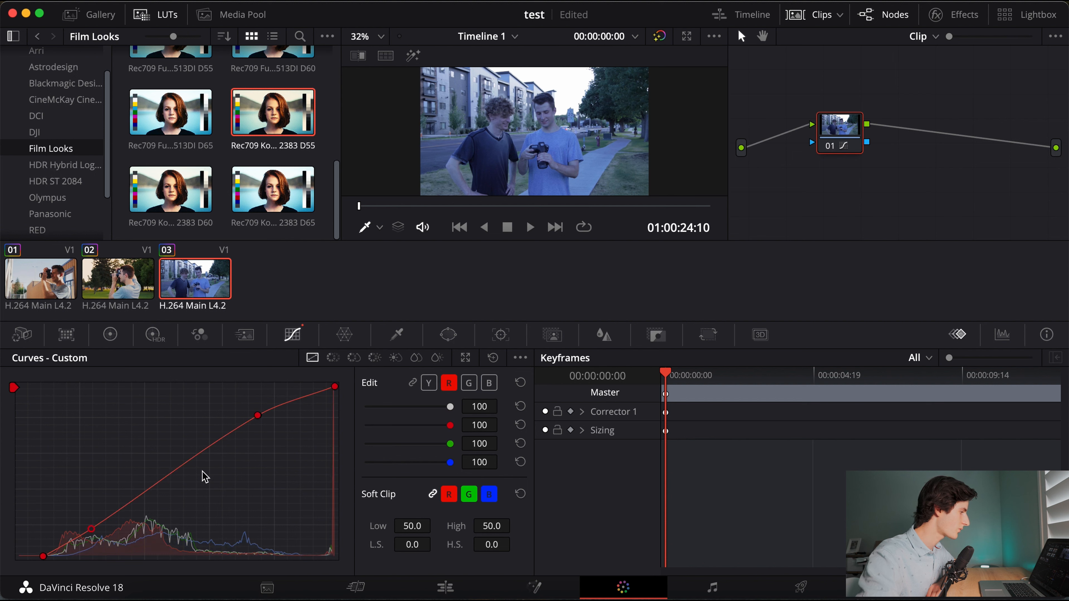
click(470, 390)
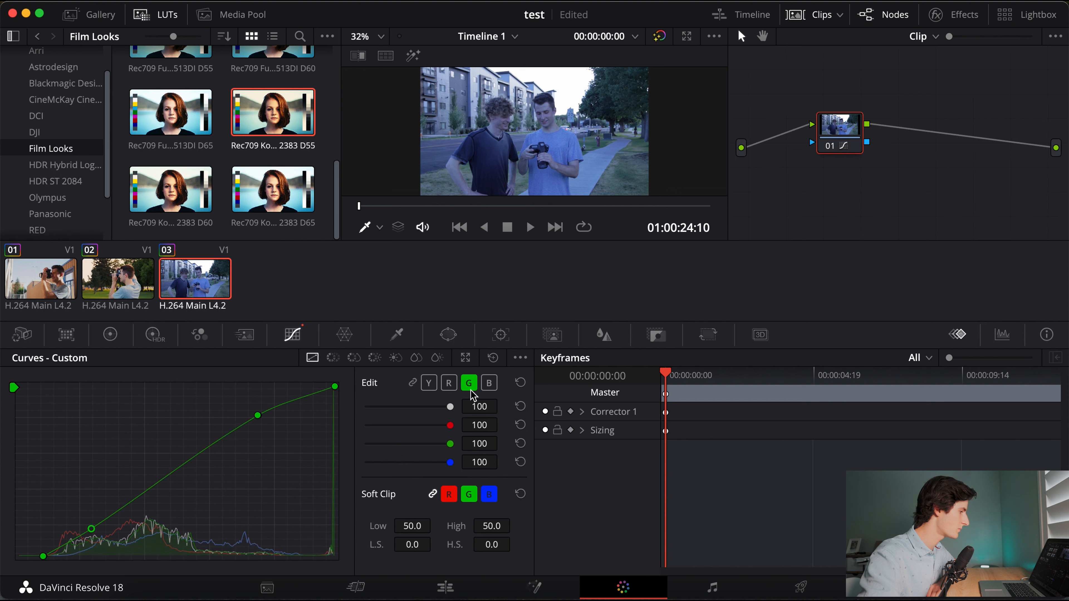
click(490, 388)
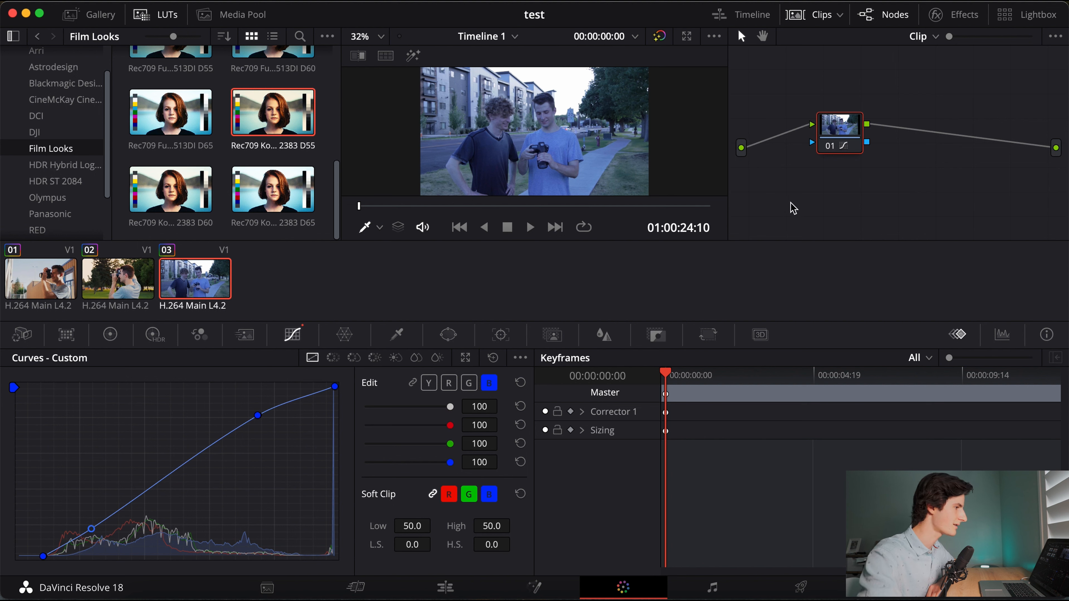
Add a serial node after node 01 on clip 03 and pull down the midtones of its blue curve.
drag(829, 137, 810, 139)
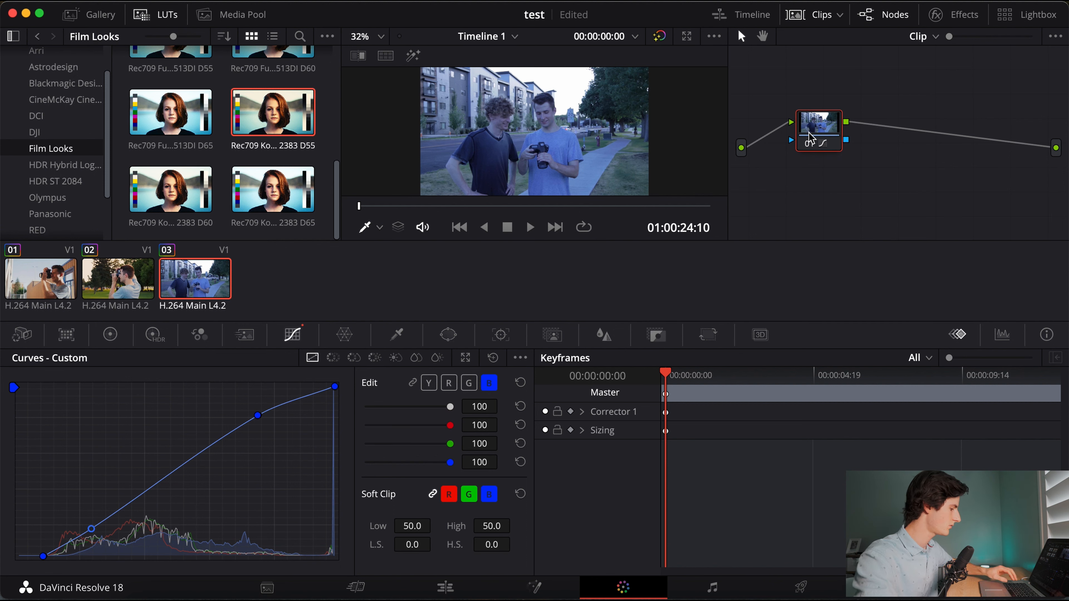
key(alt+s)
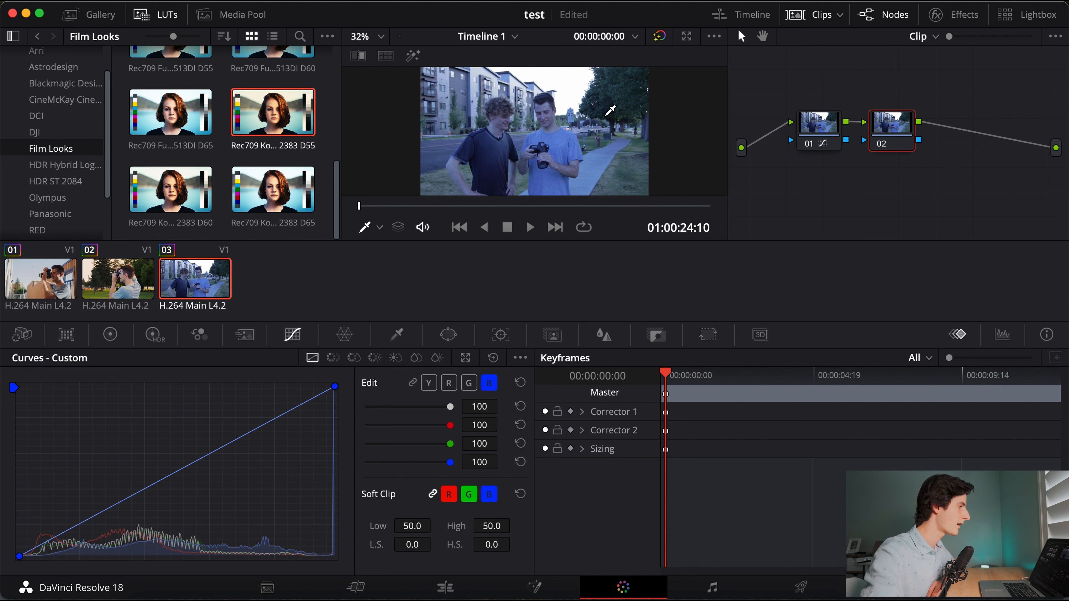
click(168, 483)
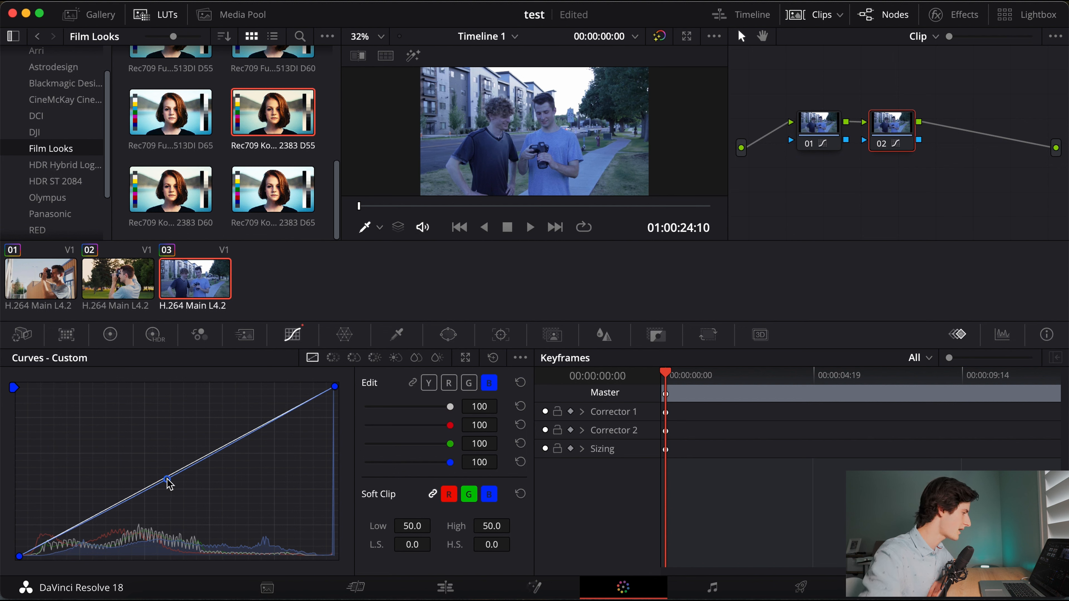
drag(169, 483, 173, 493)
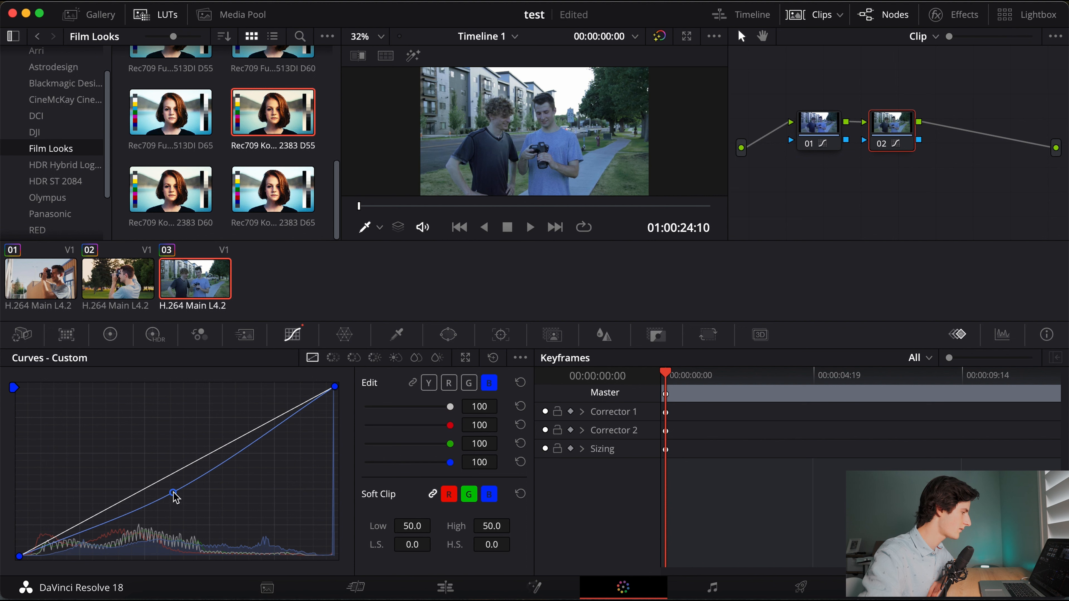
Slightly lower node 02's green curve and raise its red midtones, then toggle the node off and on to compare.
click(469, 384)
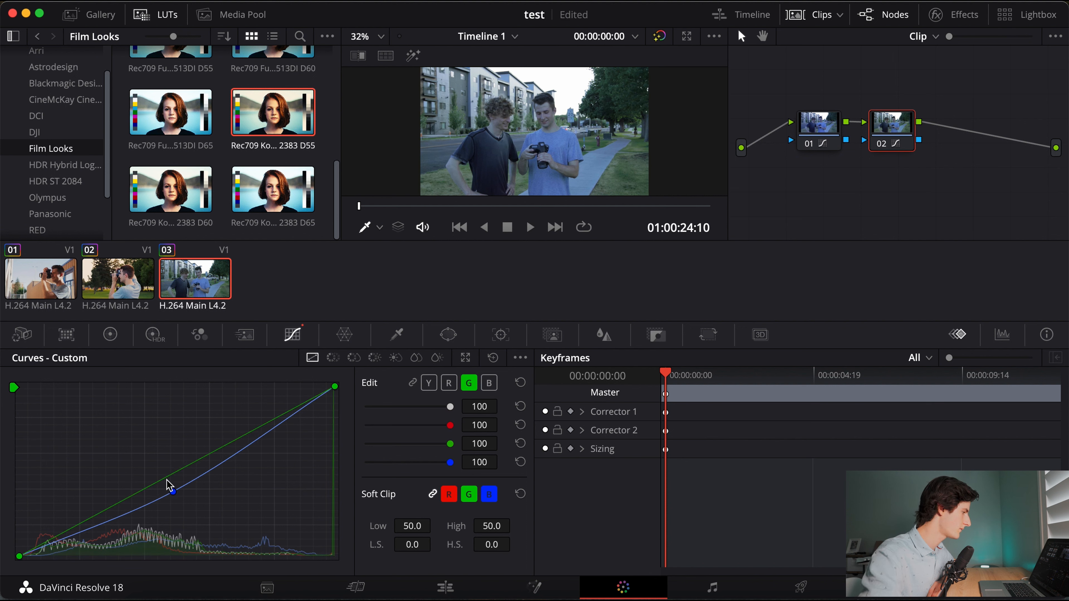
drag(166, 480, 251, 453)
click(449, 383)
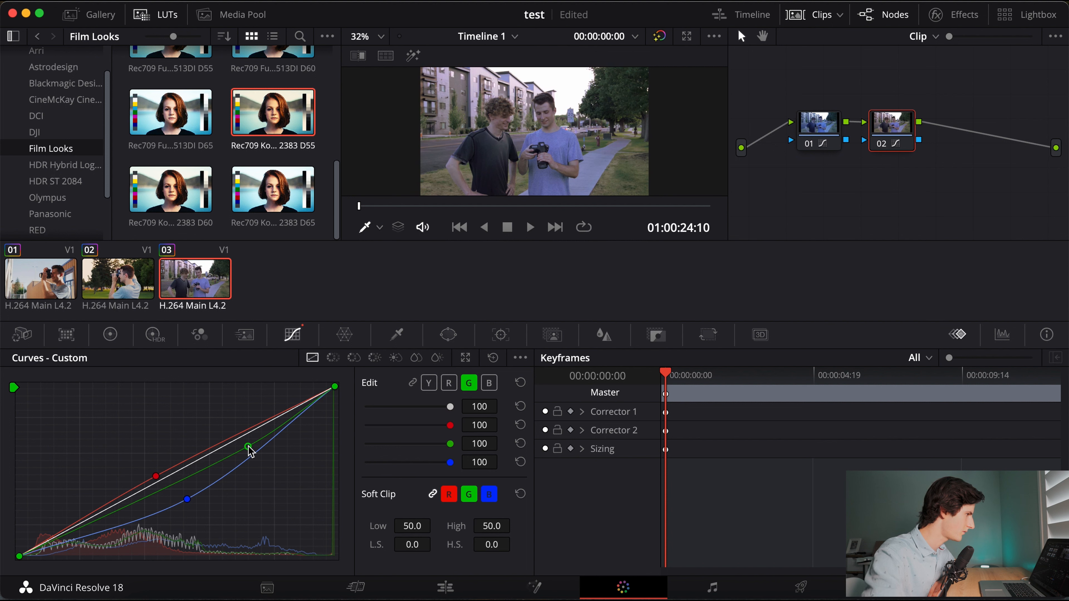
drag(138, 501, 133, 510)
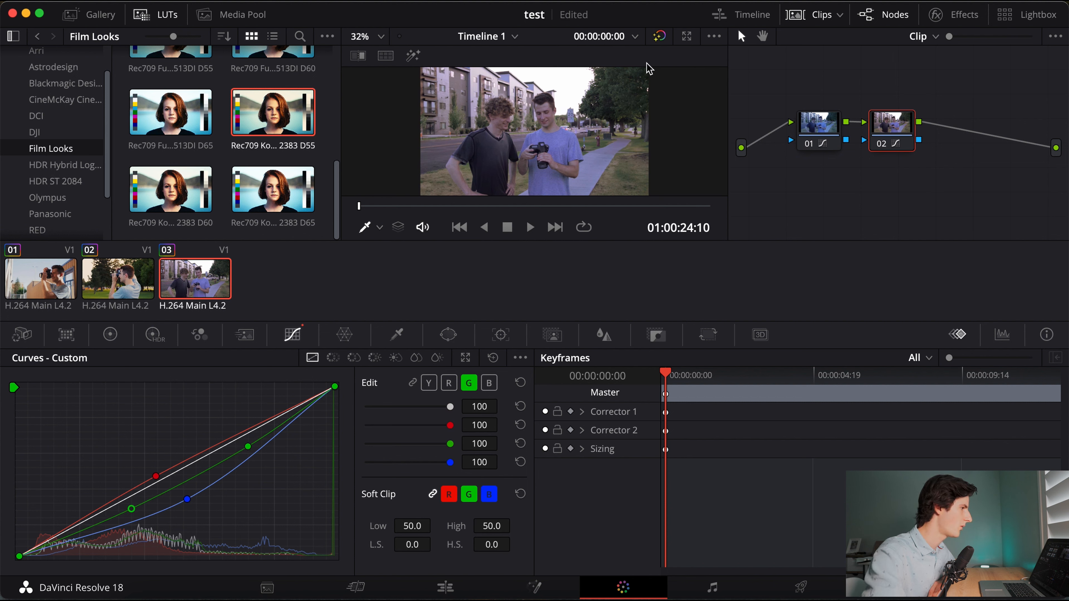
click(883, 146)
click(882, 144)
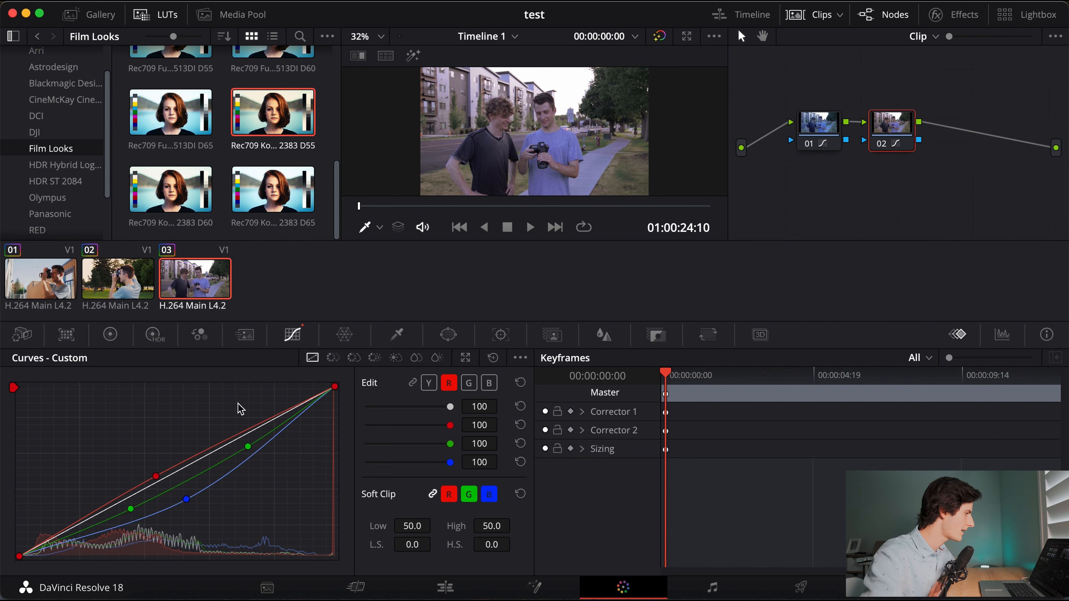
In node 02's color wheels, set saturation to 100, Temp to 170 and Tint to -10.50.
click(118, 337)
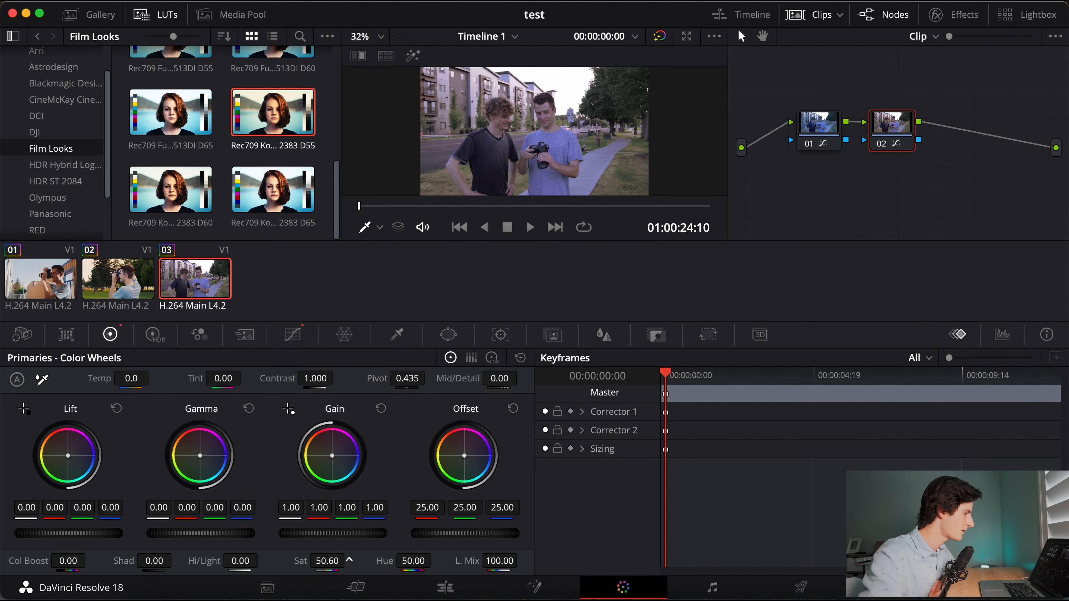
drag(349, 560, 350, 560)
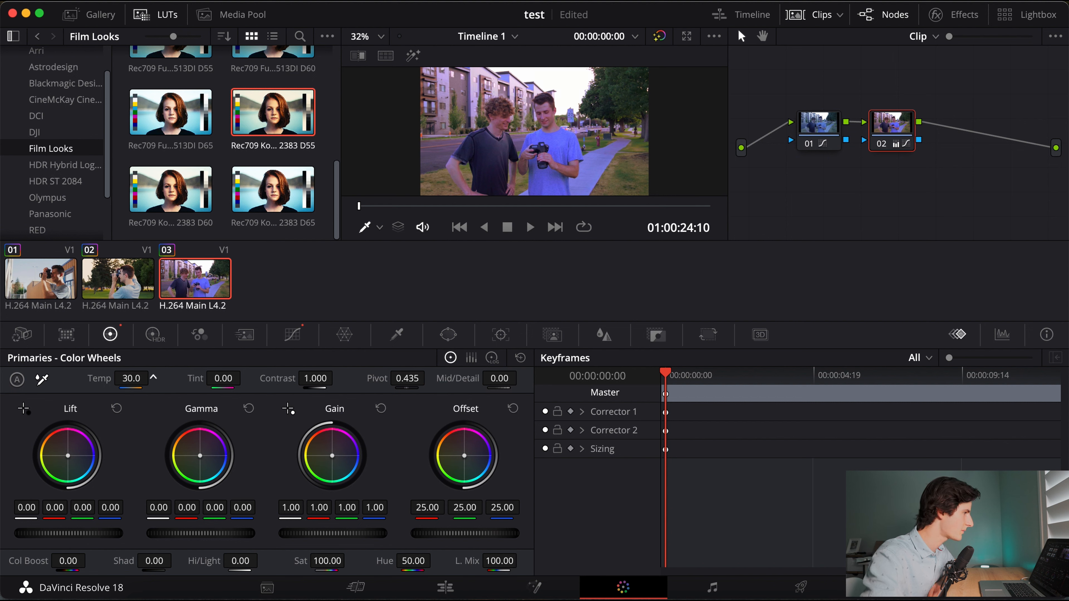
drag(131, 378, 143, 378)
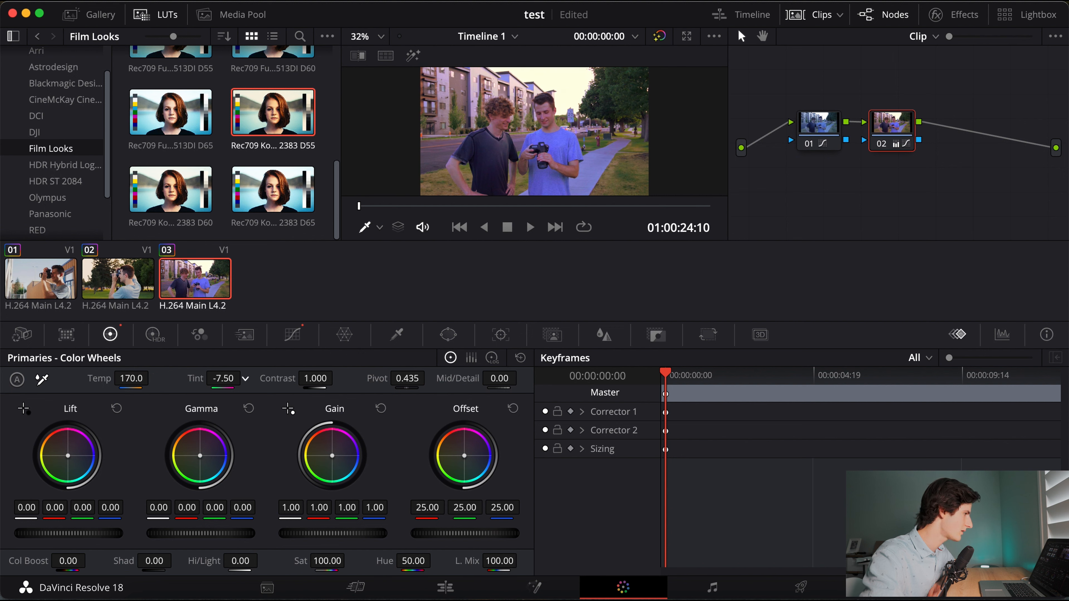
drag(223, 378, 222, 378)
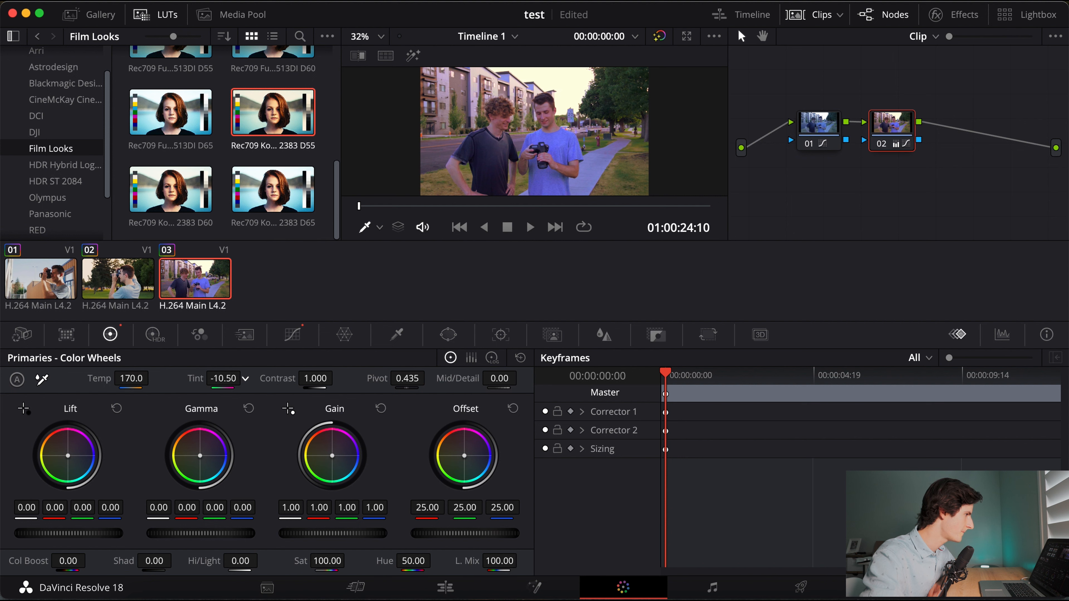
Return node 02's saturation to 50, then raise it to 63.20.
click(322, 561)
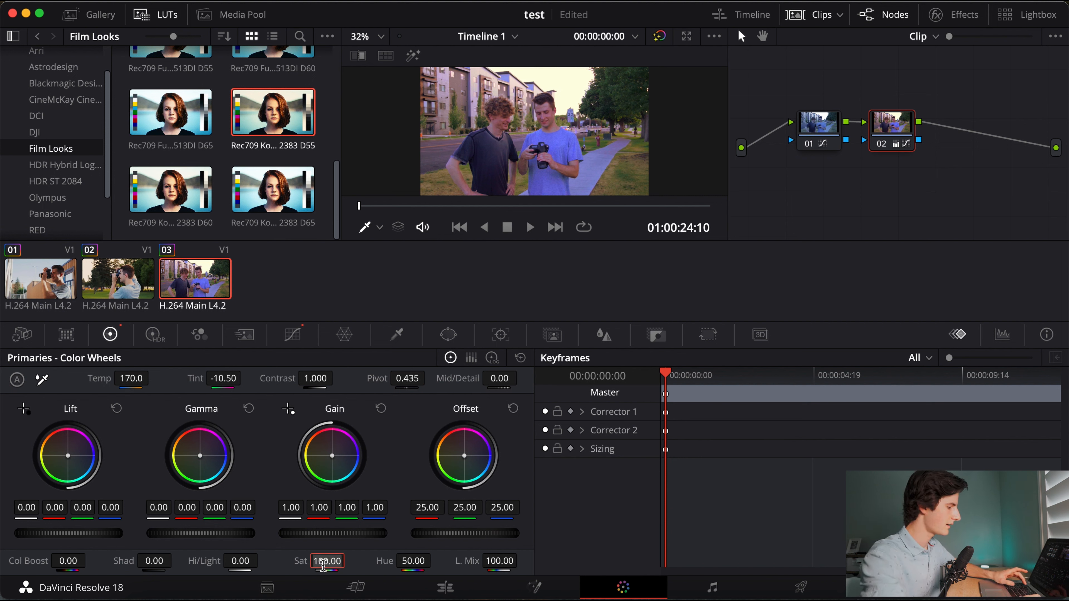
text(50)
key(Return)
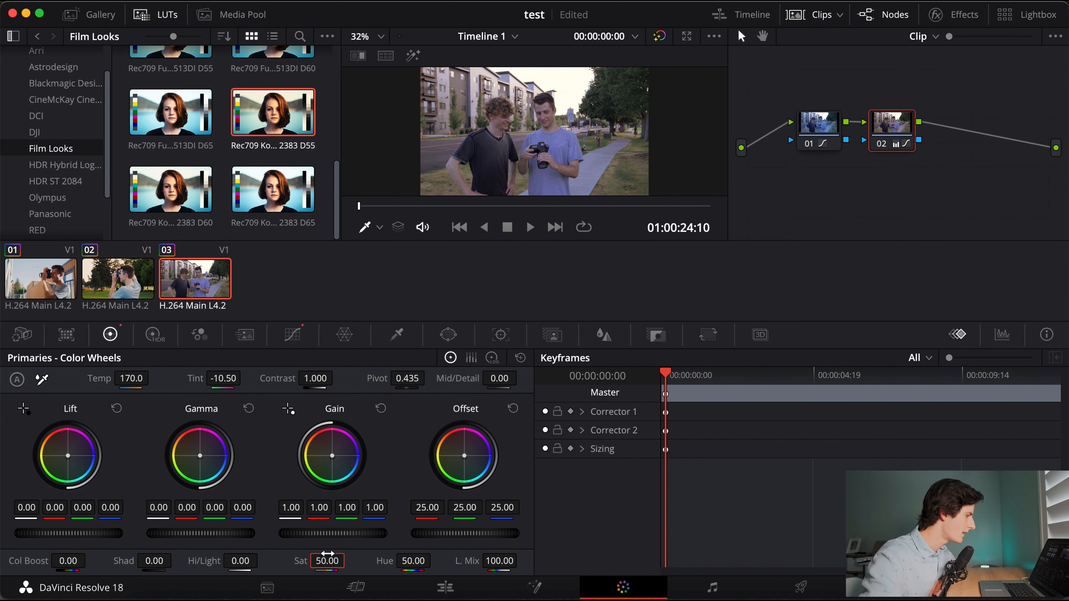
drag(327, 554, 349, 559)
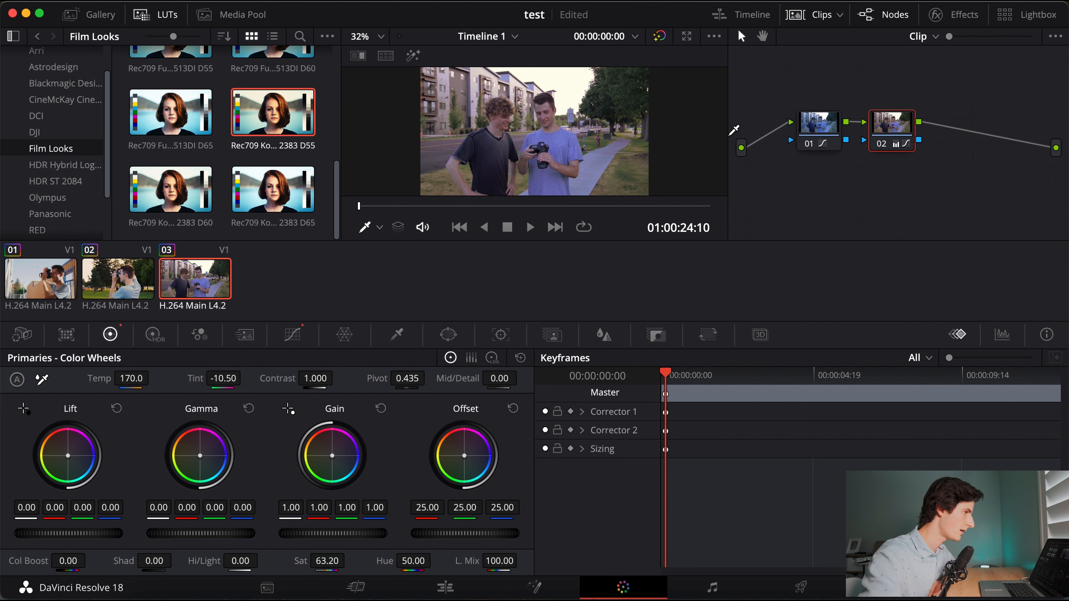
Label clip 03's node 01 "Contrast" and node 02 "Color Balance".
click(823, 125)
right_click(823, 125)
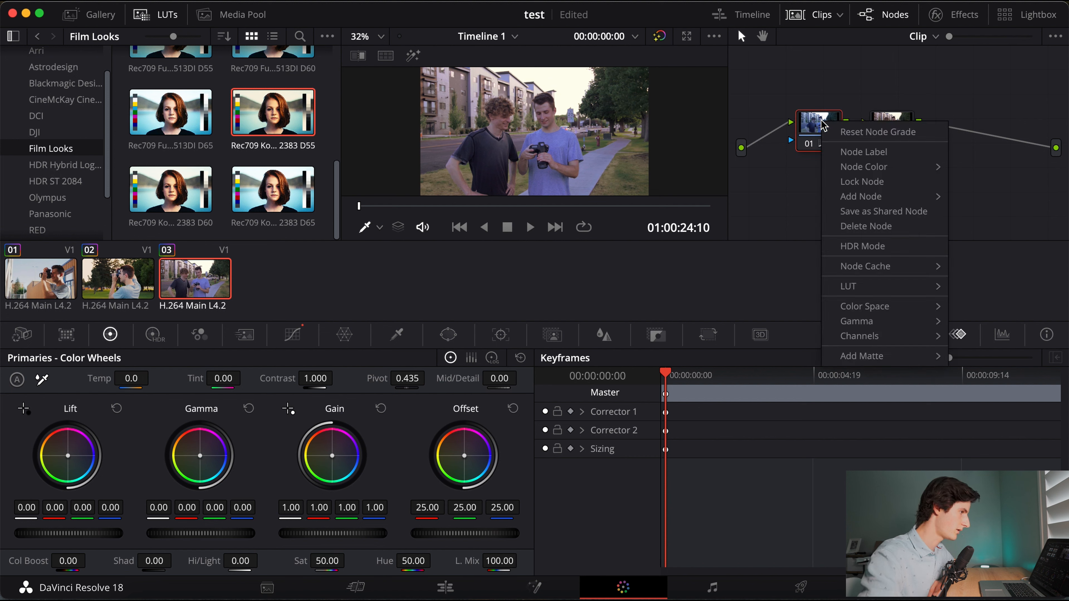
click(846, 152)
text(Con)
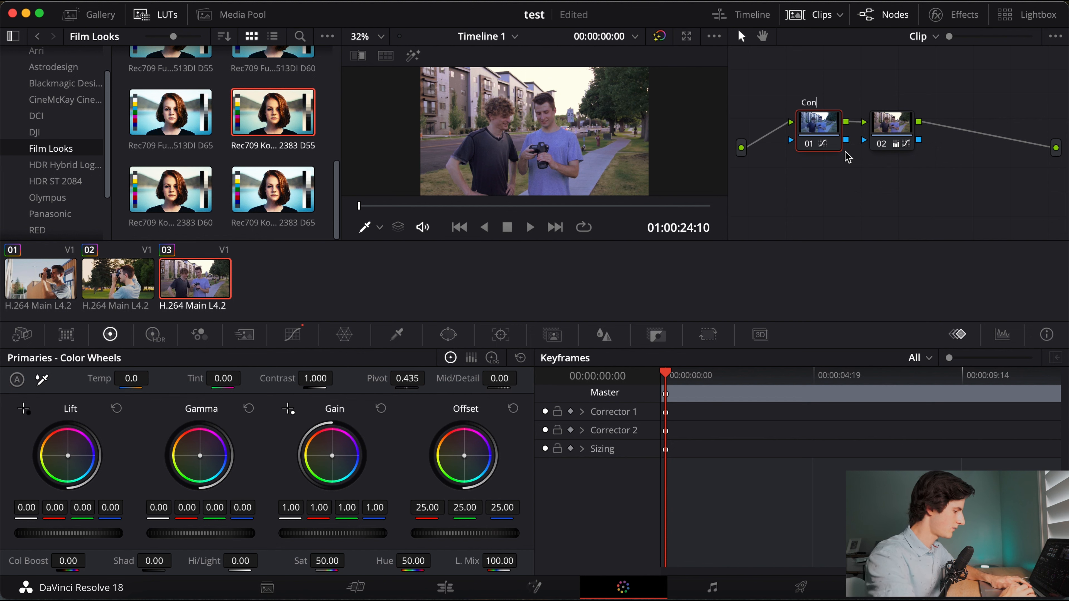
text(trast)
key(Tab)
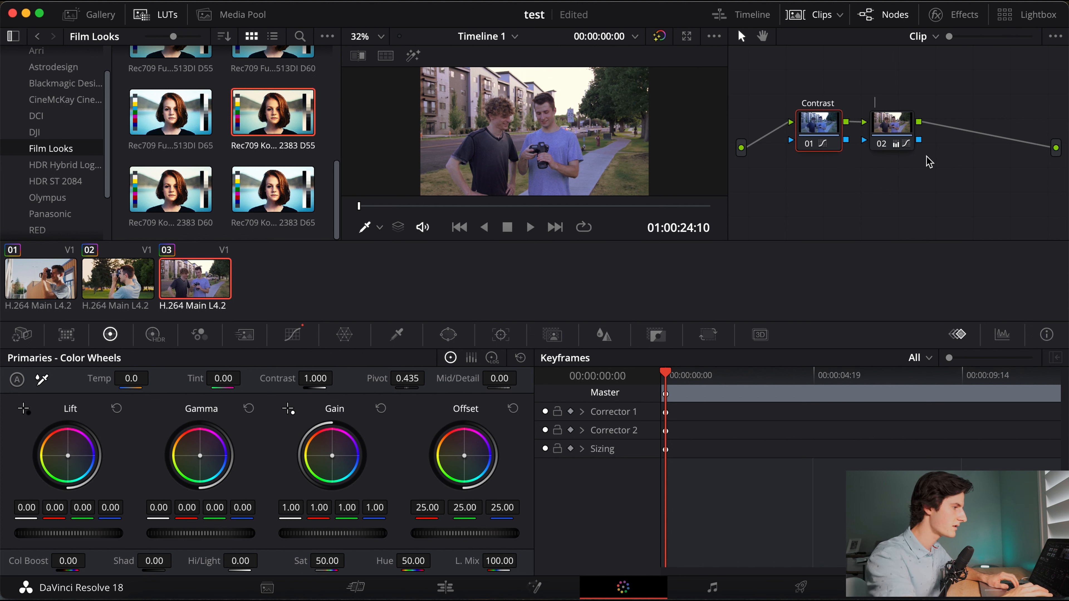
text(Color Balance)
Add a serial node after the Color Balance node and apply the Rec709 Kodak 2383 D55 film look LUT to it.
click(896, 122)
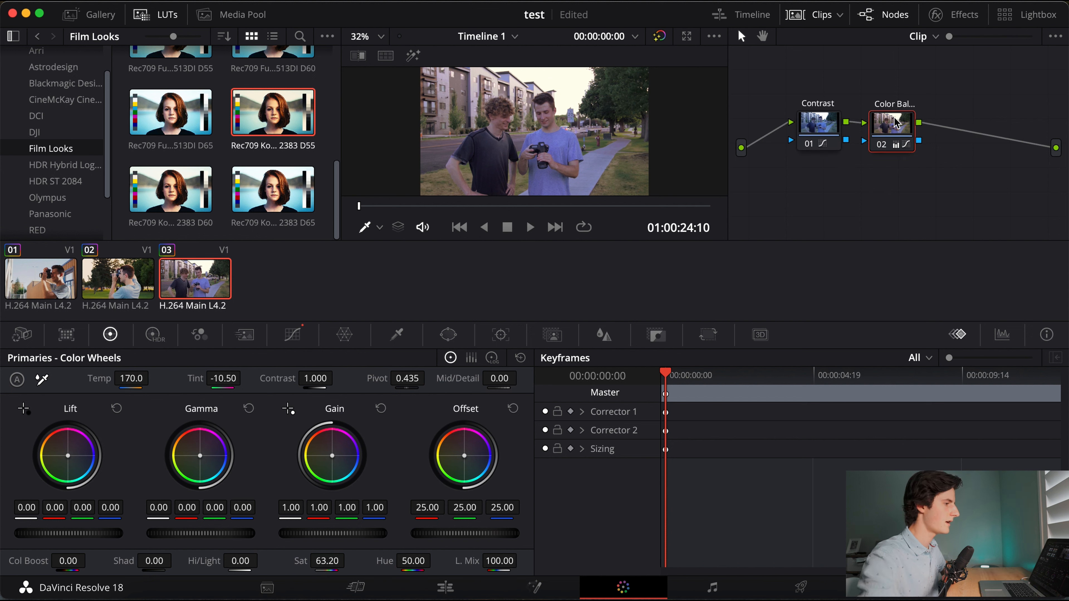
key(alt+s)
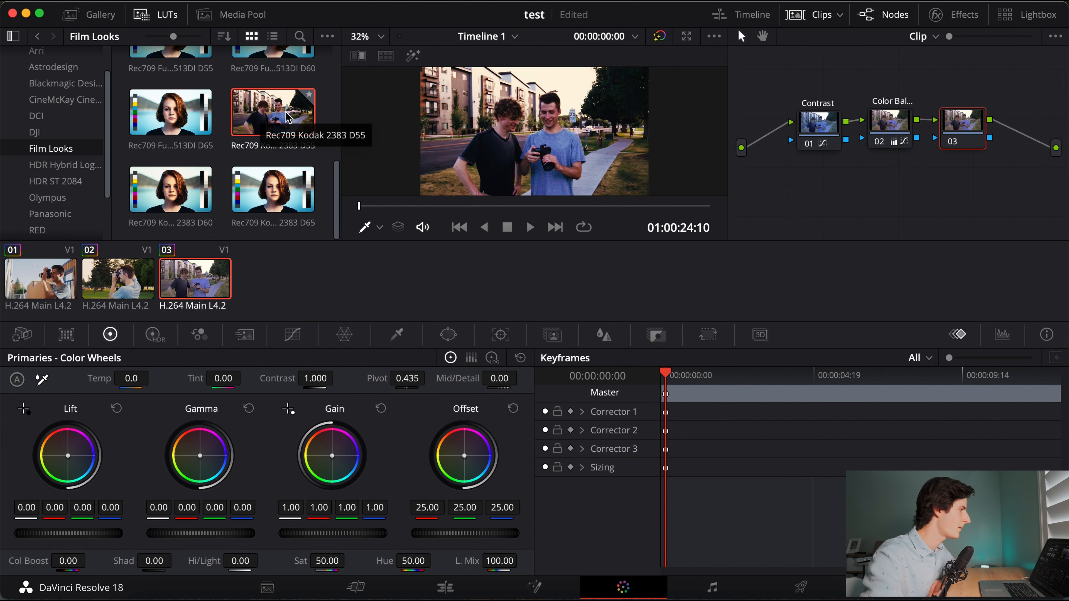
drag(276, 130, 975, 136)
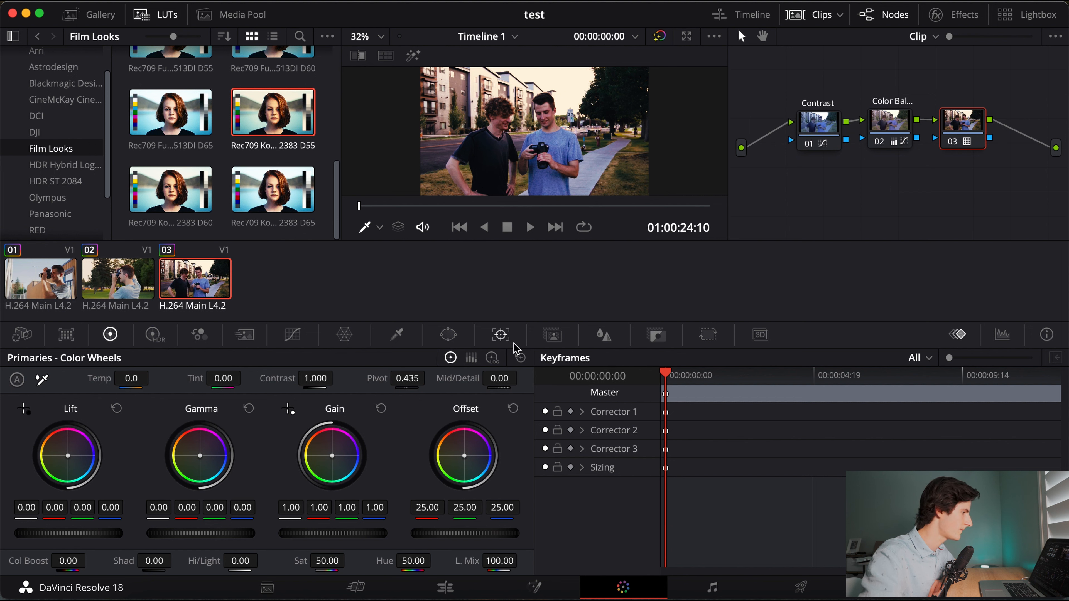
Reduce node 03's LUT strength by setting the key output gain to 0.451, and raise its Offset to 25.70.
click(660, 337)
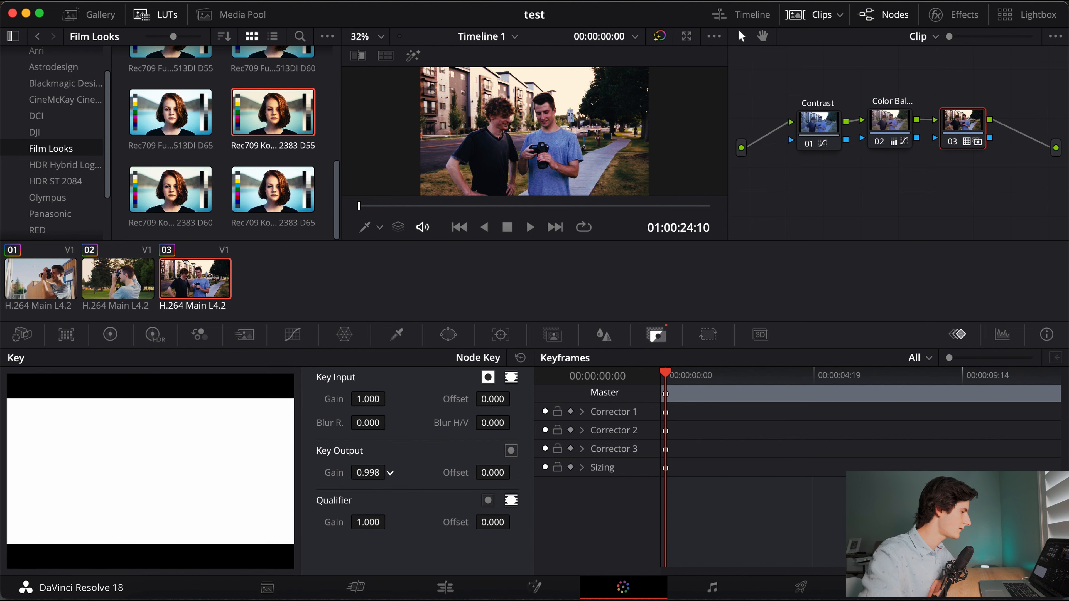
drag(368, 472, 283, 472)
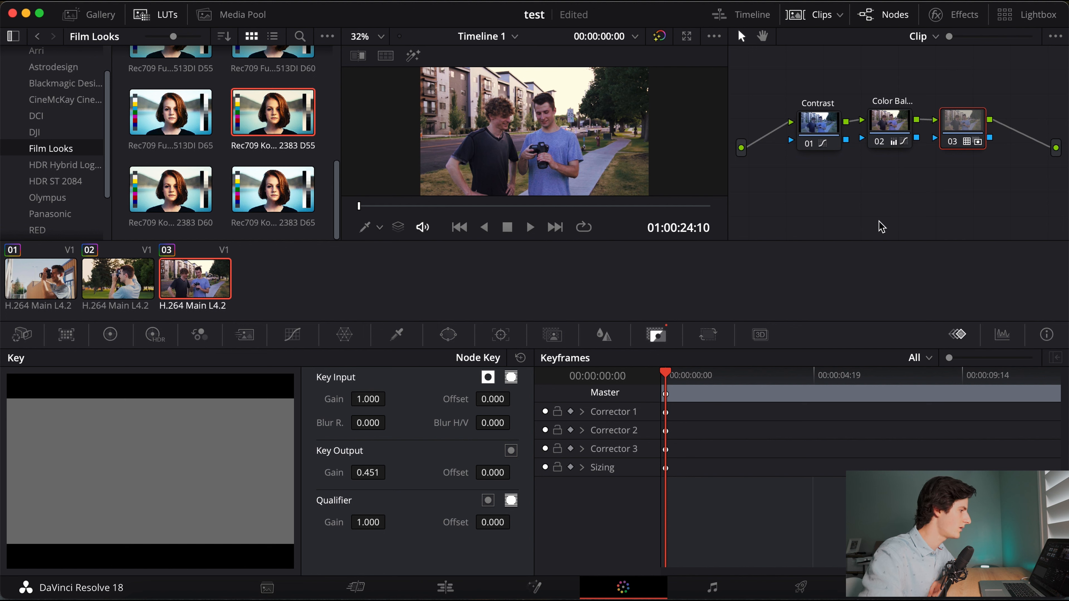
click(109, 335)
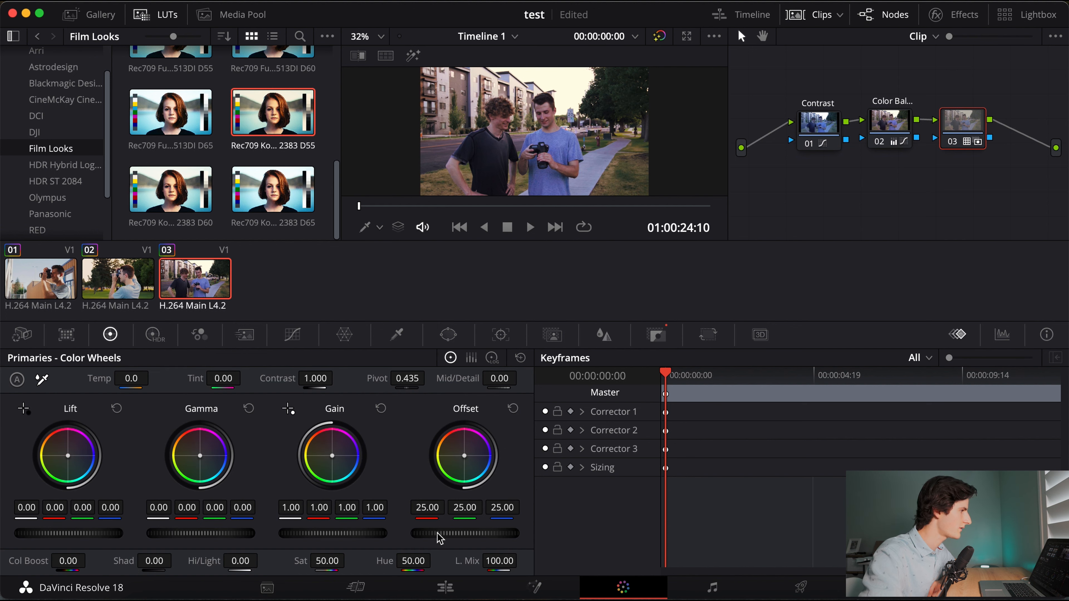
drag(440, 538, 472, 538)
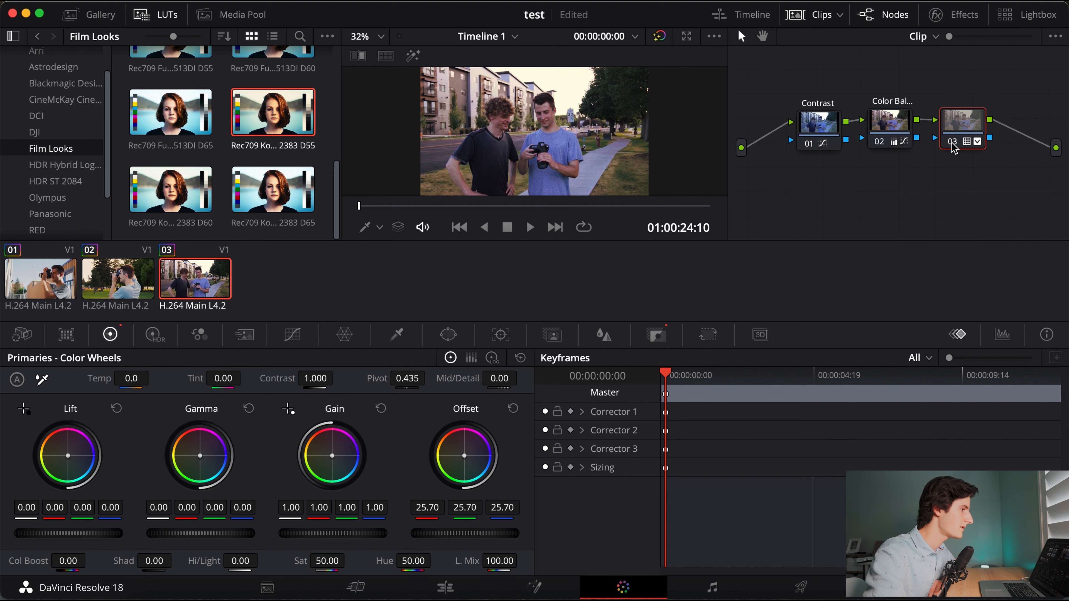
Disable all three nodes on clip 03 and re-enable them one by one from 01 to 03 to review each node's effect.
mouse_move(955, 148)
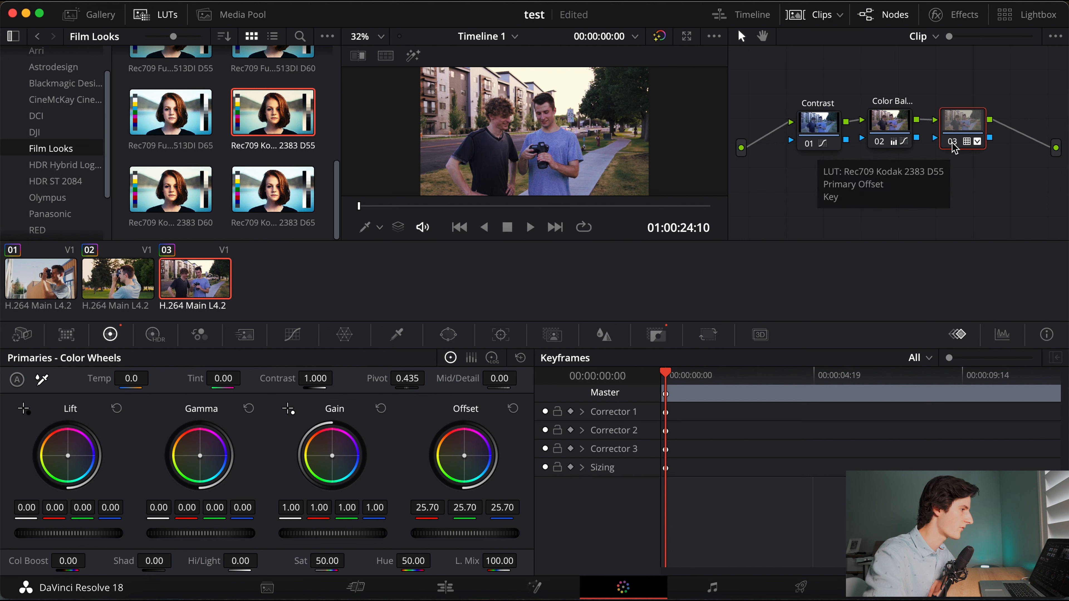
key(shift+d)
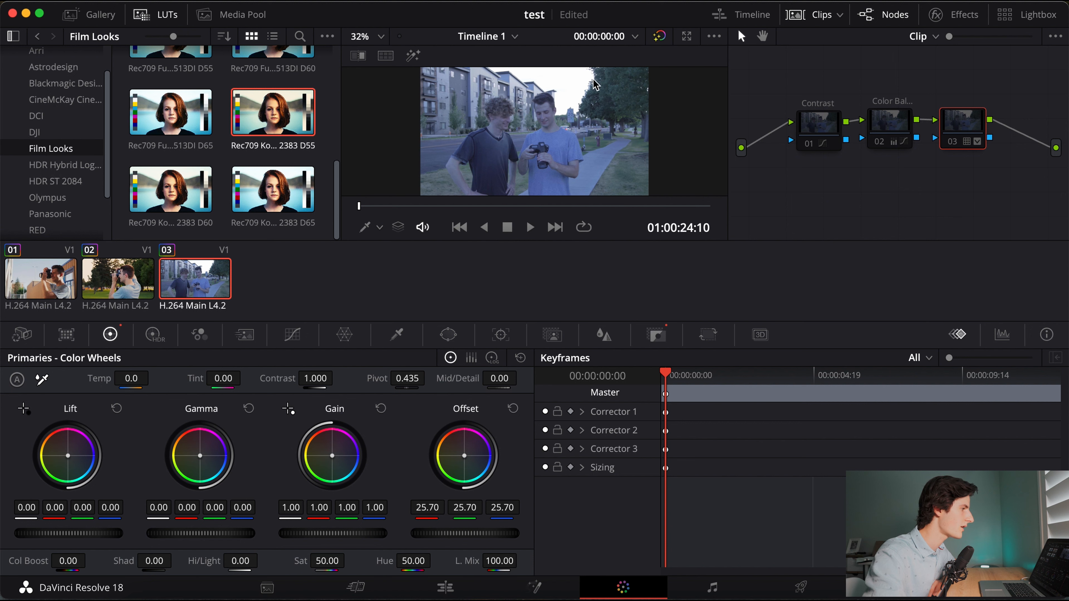
click(808, 144)
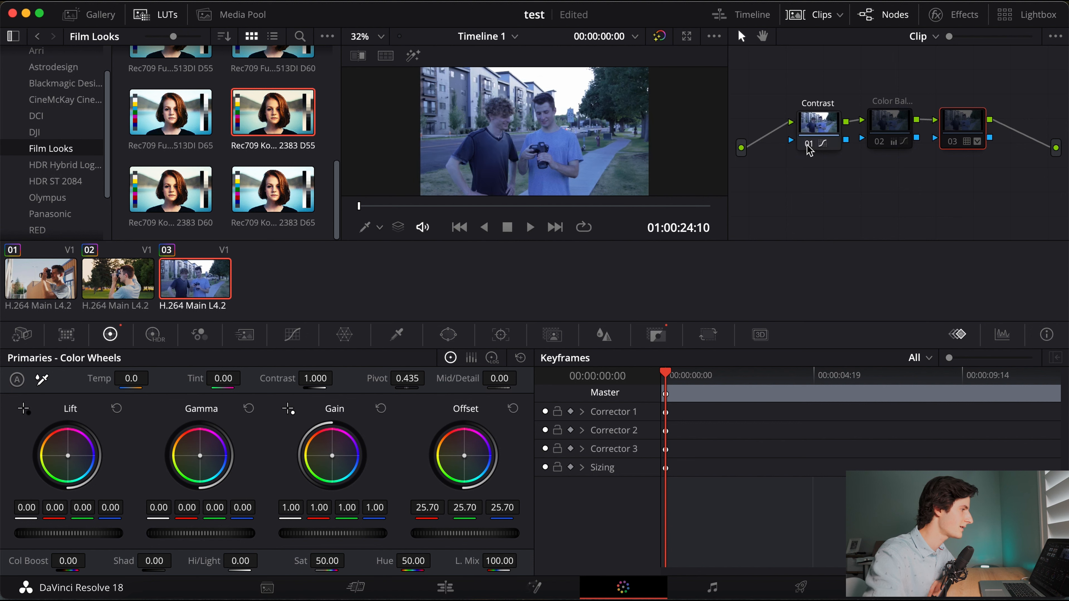
click(894, 142)
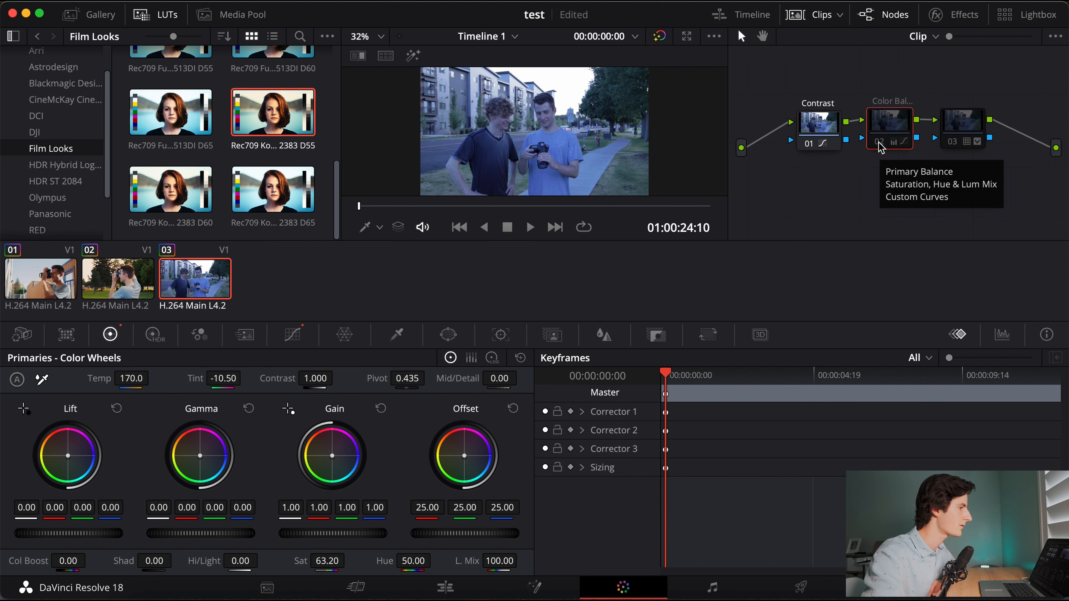
click(880, 144)
click(968, 135)
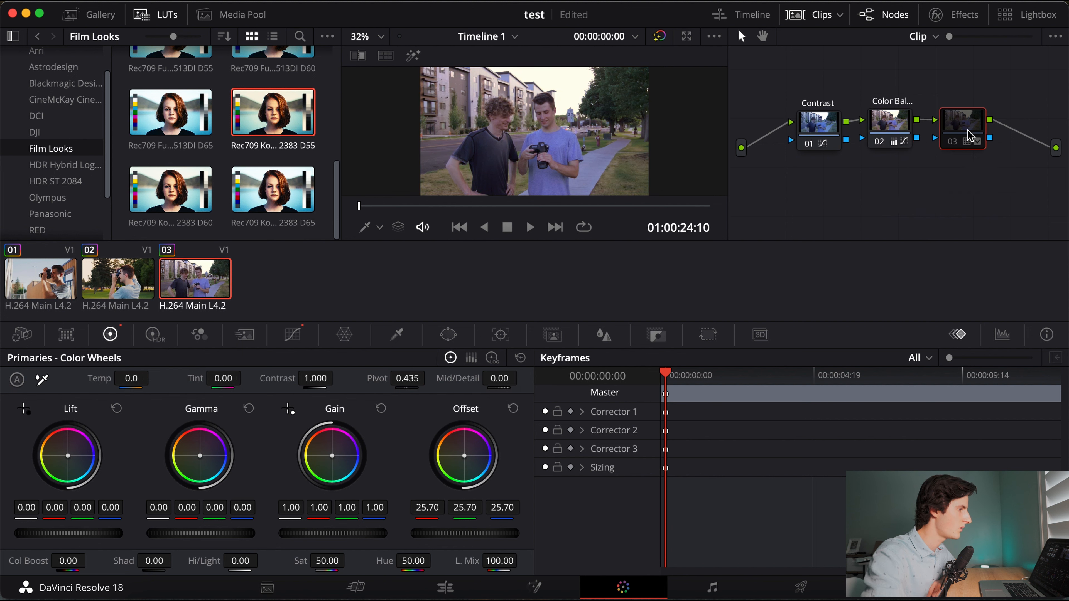
click(953, 147)
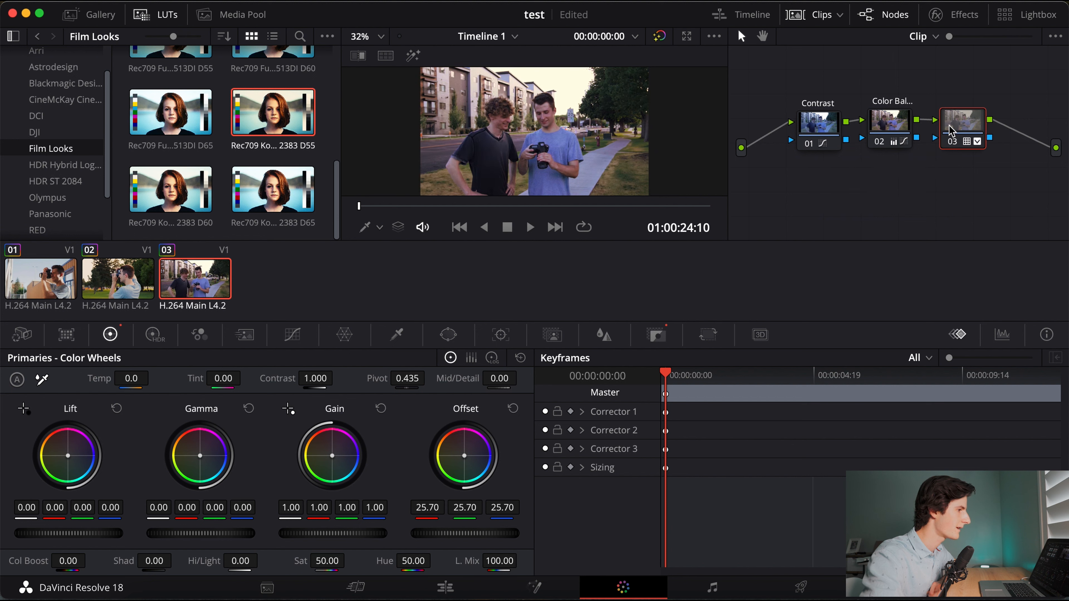
Label clip 03's node 03, which holds the film look LUT, "Grade".
right_click(953, 131)
click(984, 159)
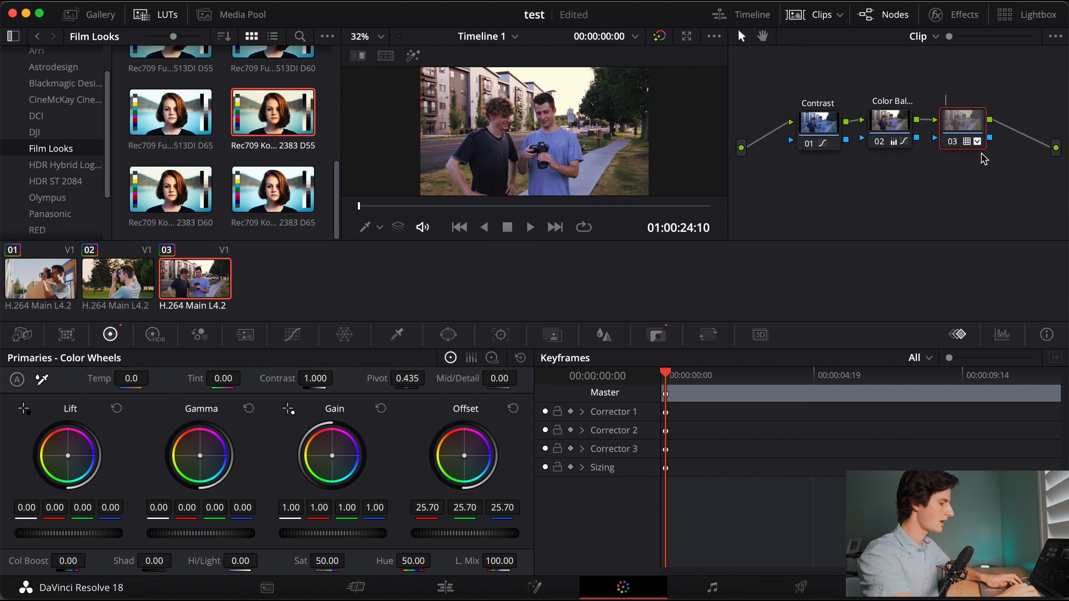
text(Grade)
key(Return)
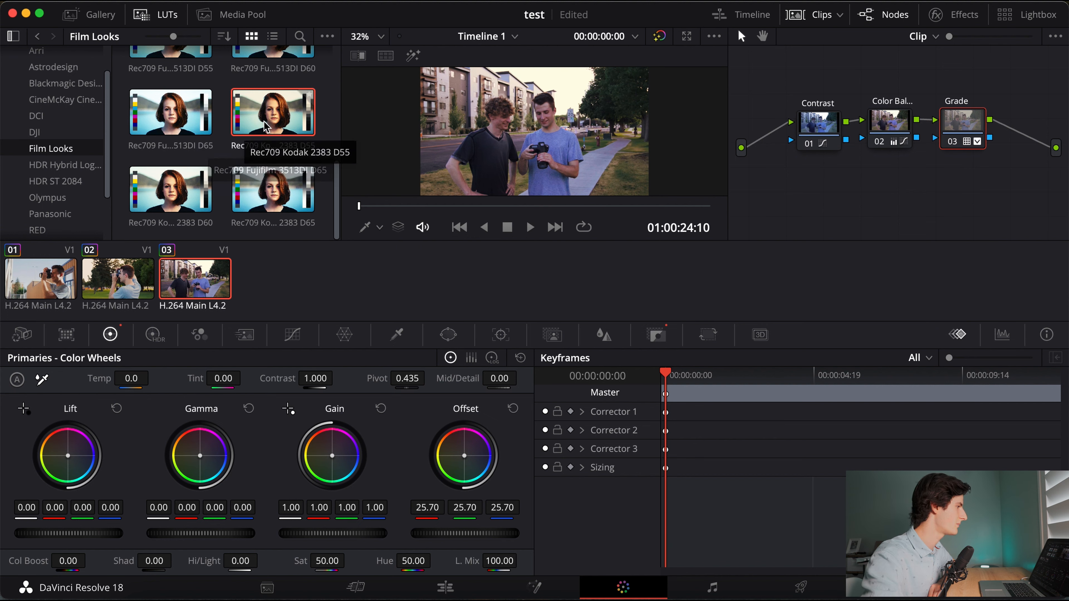
scroll(242, 127, up, 2)
scroll(242, 126, up, 2)
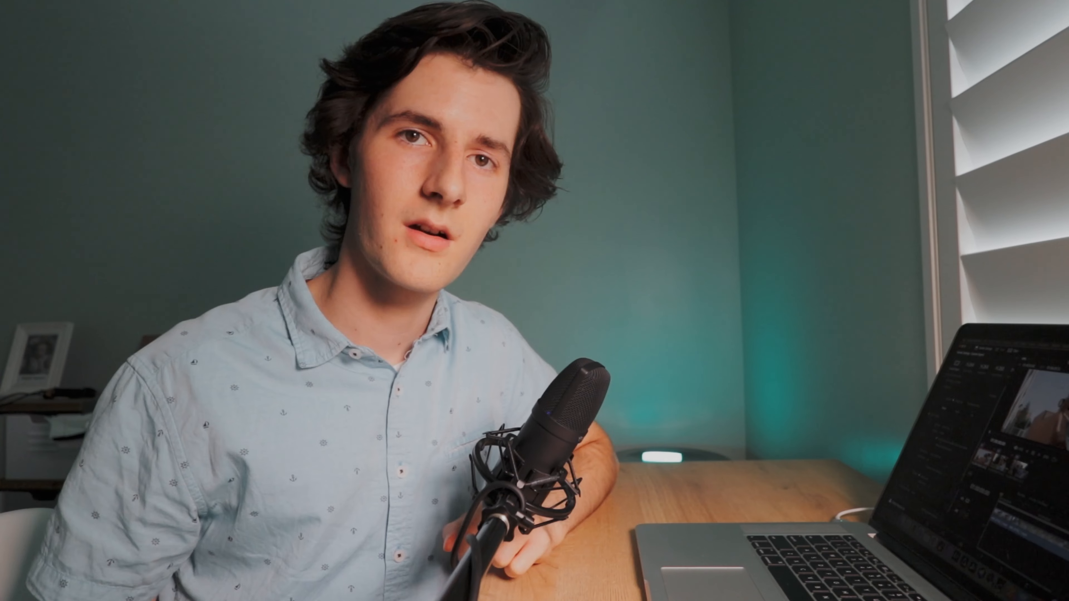